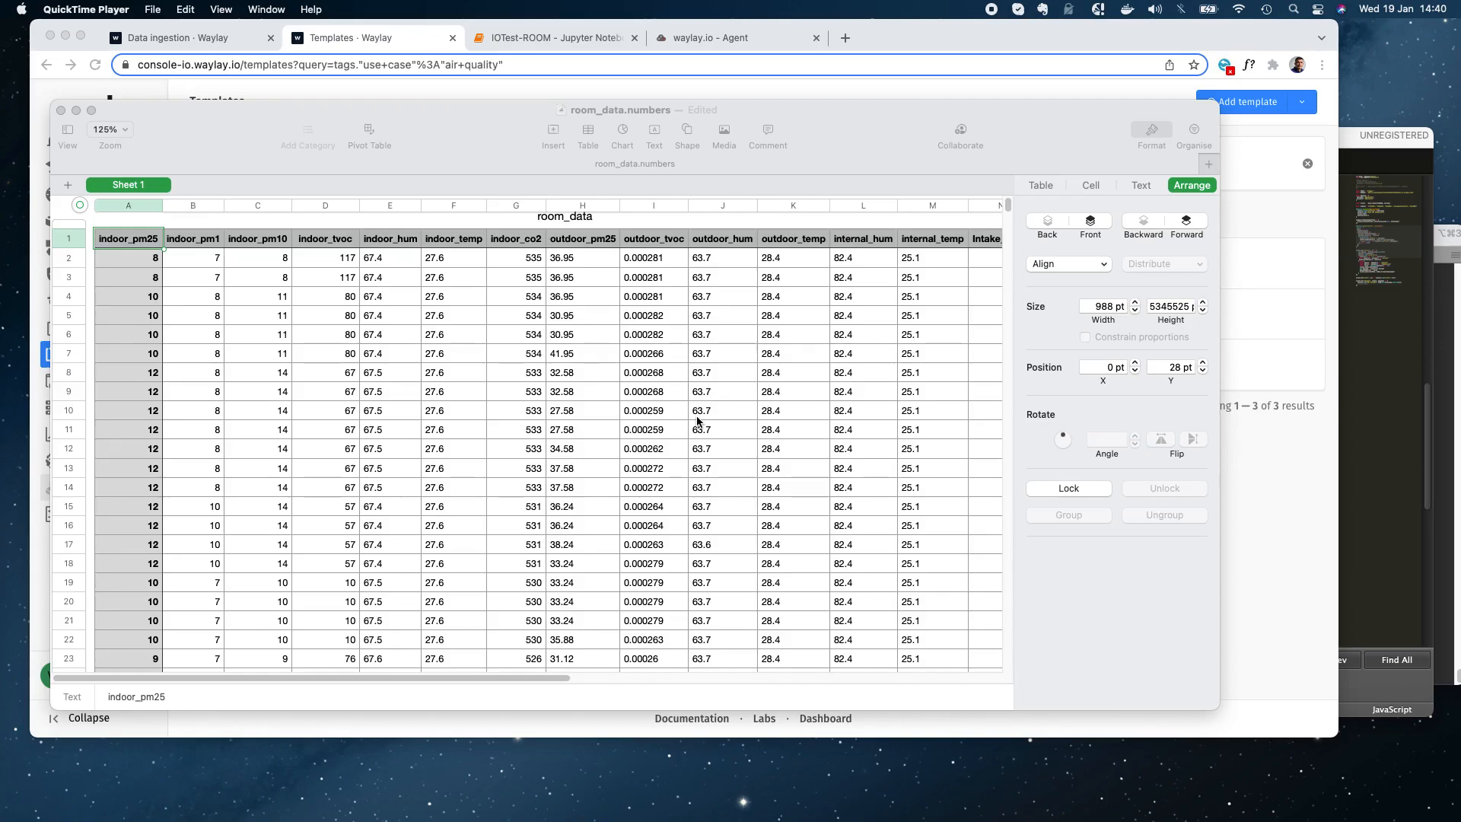
- Examine the indoor, outdoor and internal sensor columns and the accompanying line chart in the room_data spreadsheet
scroll(697, 421, up, 2)
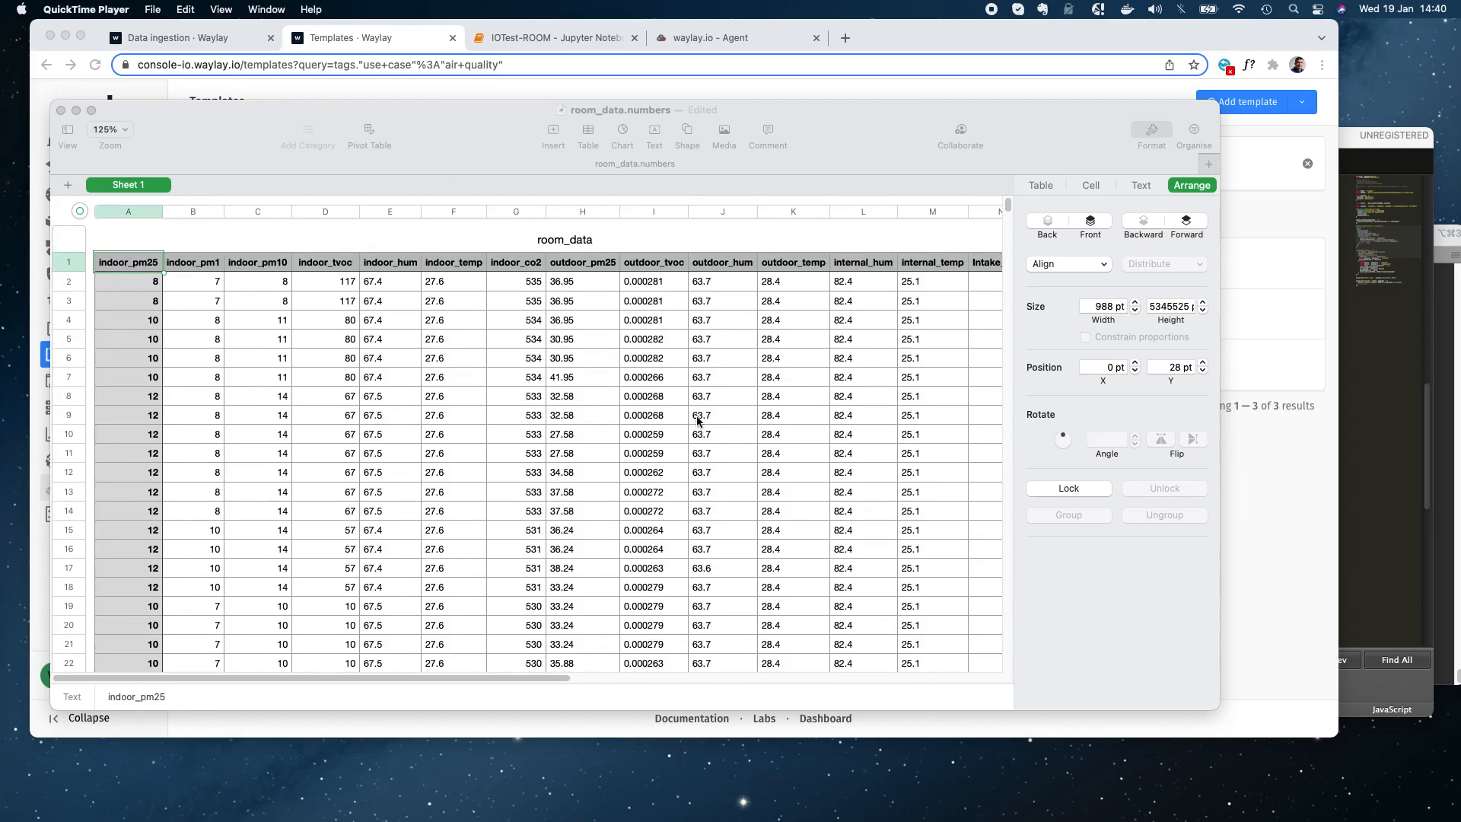
scroll(696, 420, right, 10)
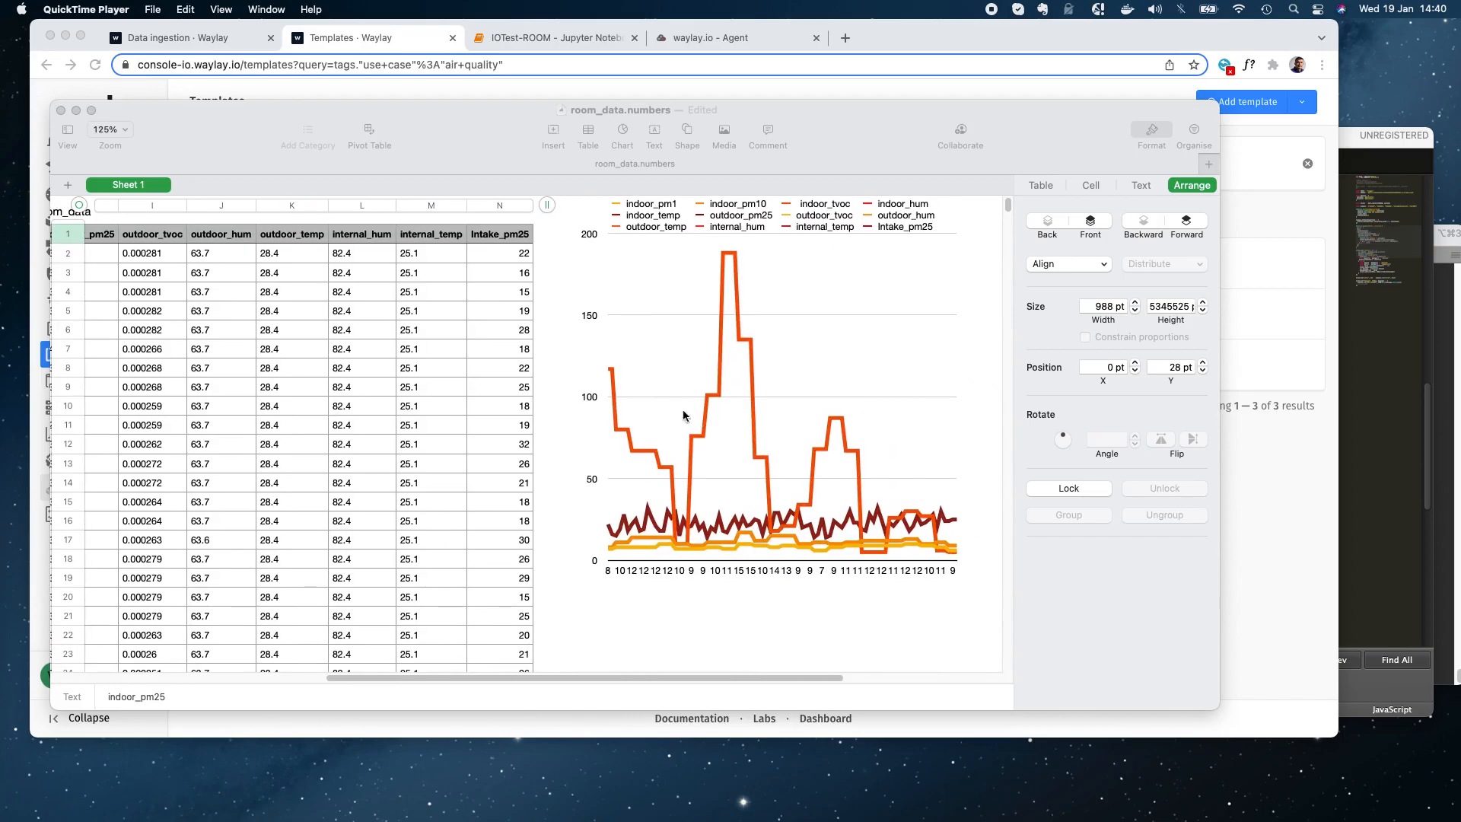
scroll(403, 374, left, 10)
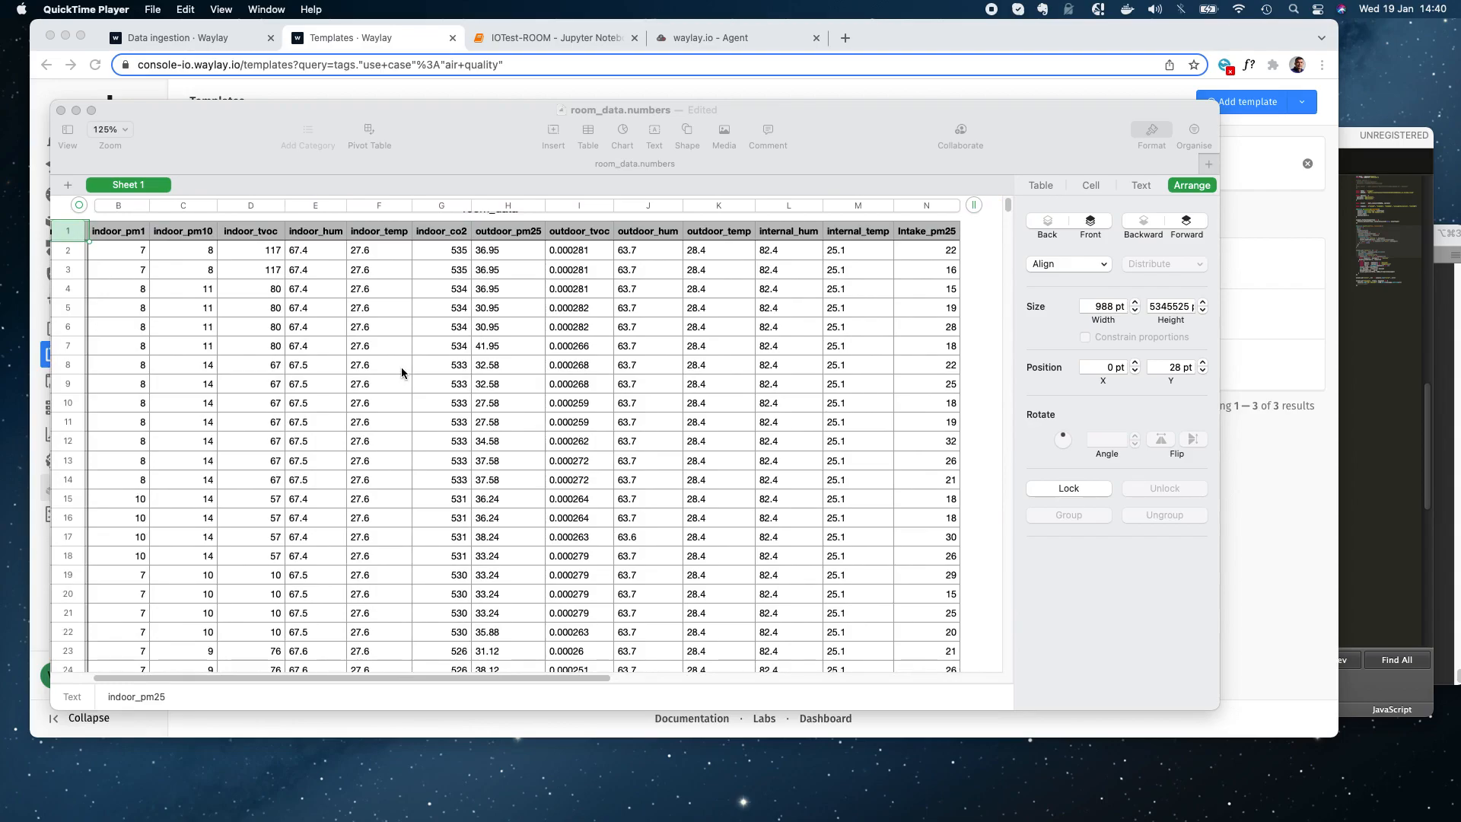
scroll(401, 372, left, 3)
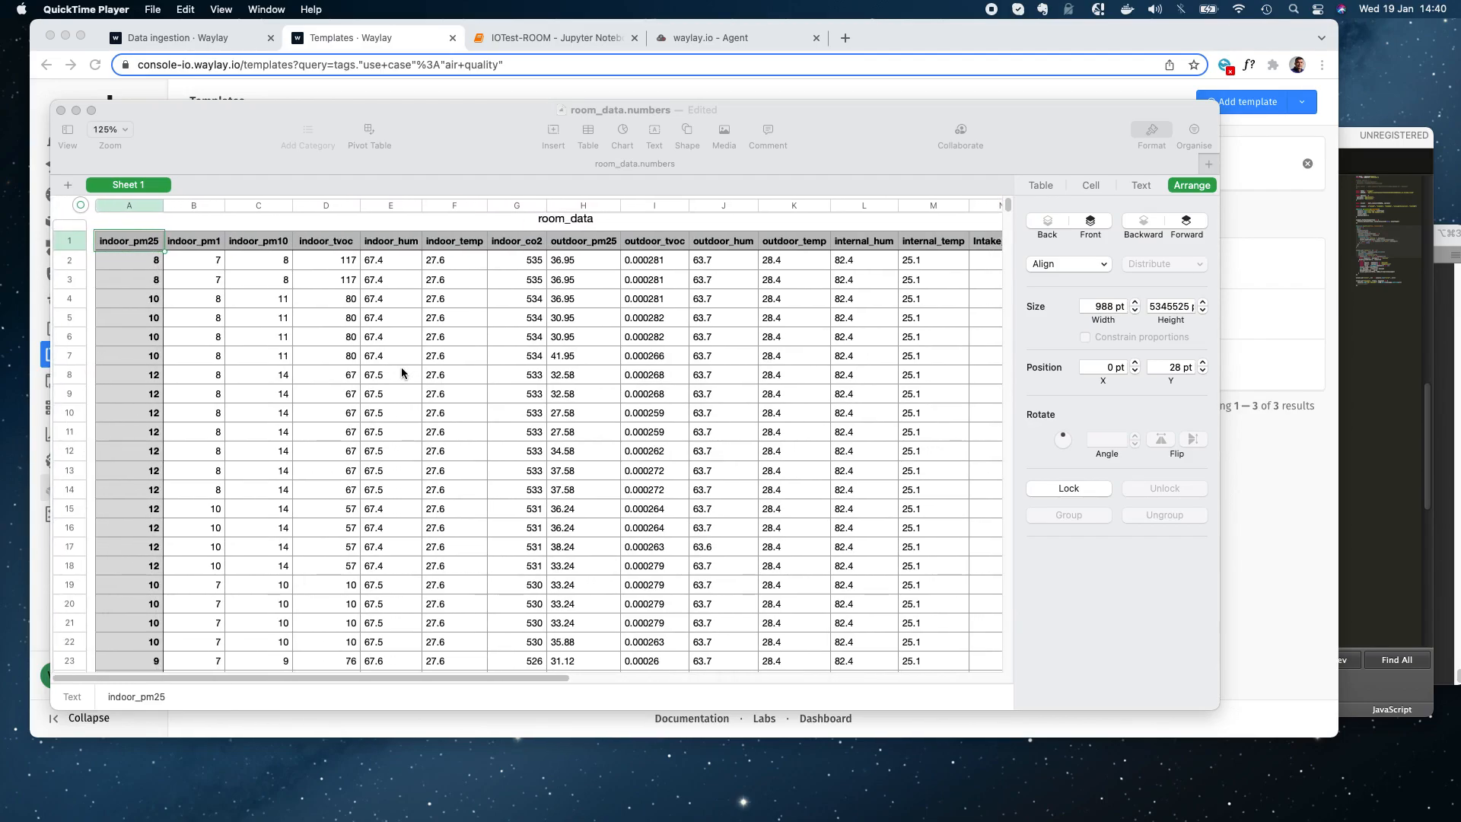
scroll(401, 371, down, 7)
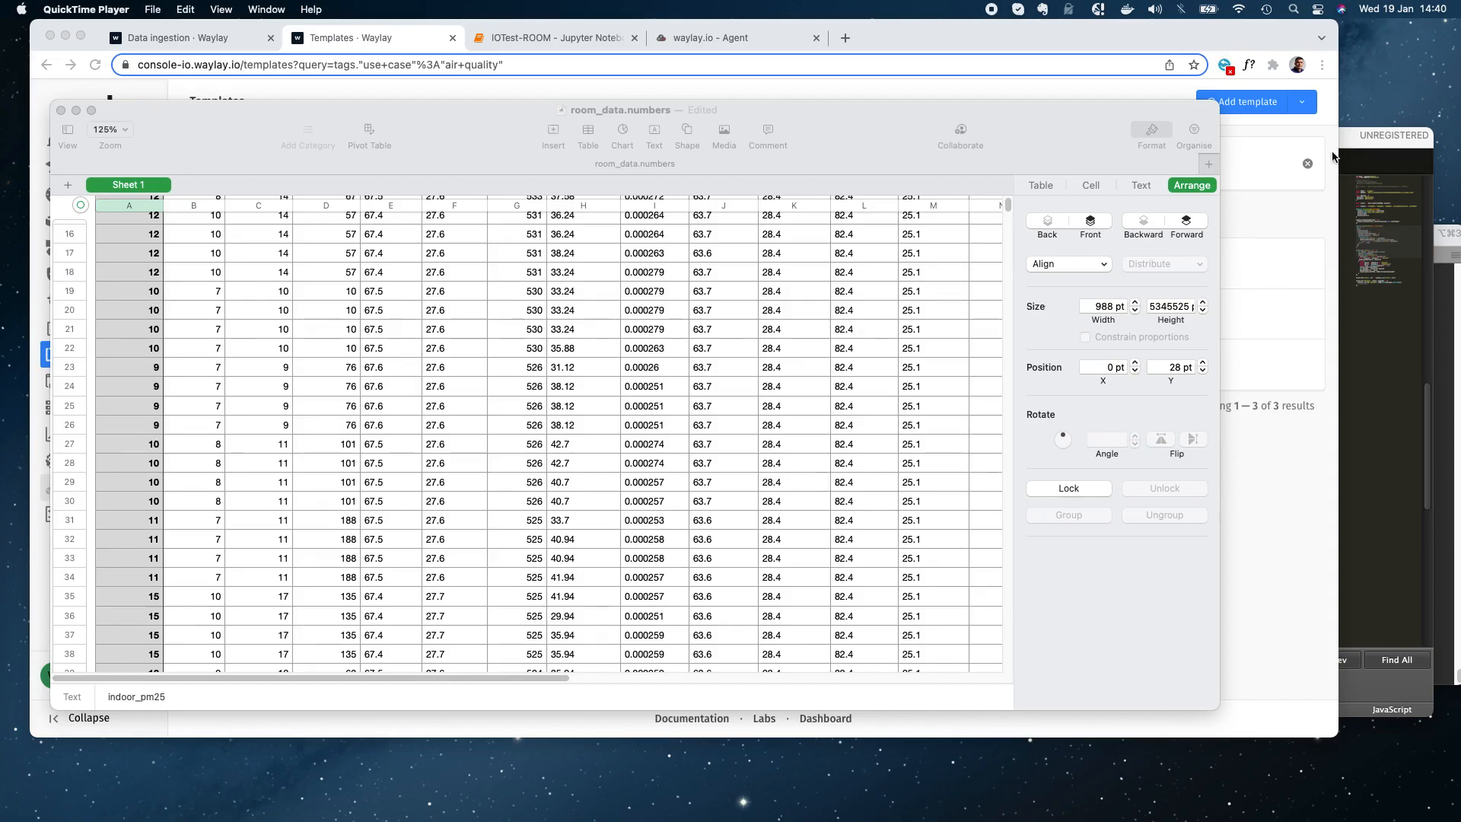
- Switch to mqtt_p.js in Sublime Text and review the pushFile function's CSV reading and the publish delay
click(1351, 137)
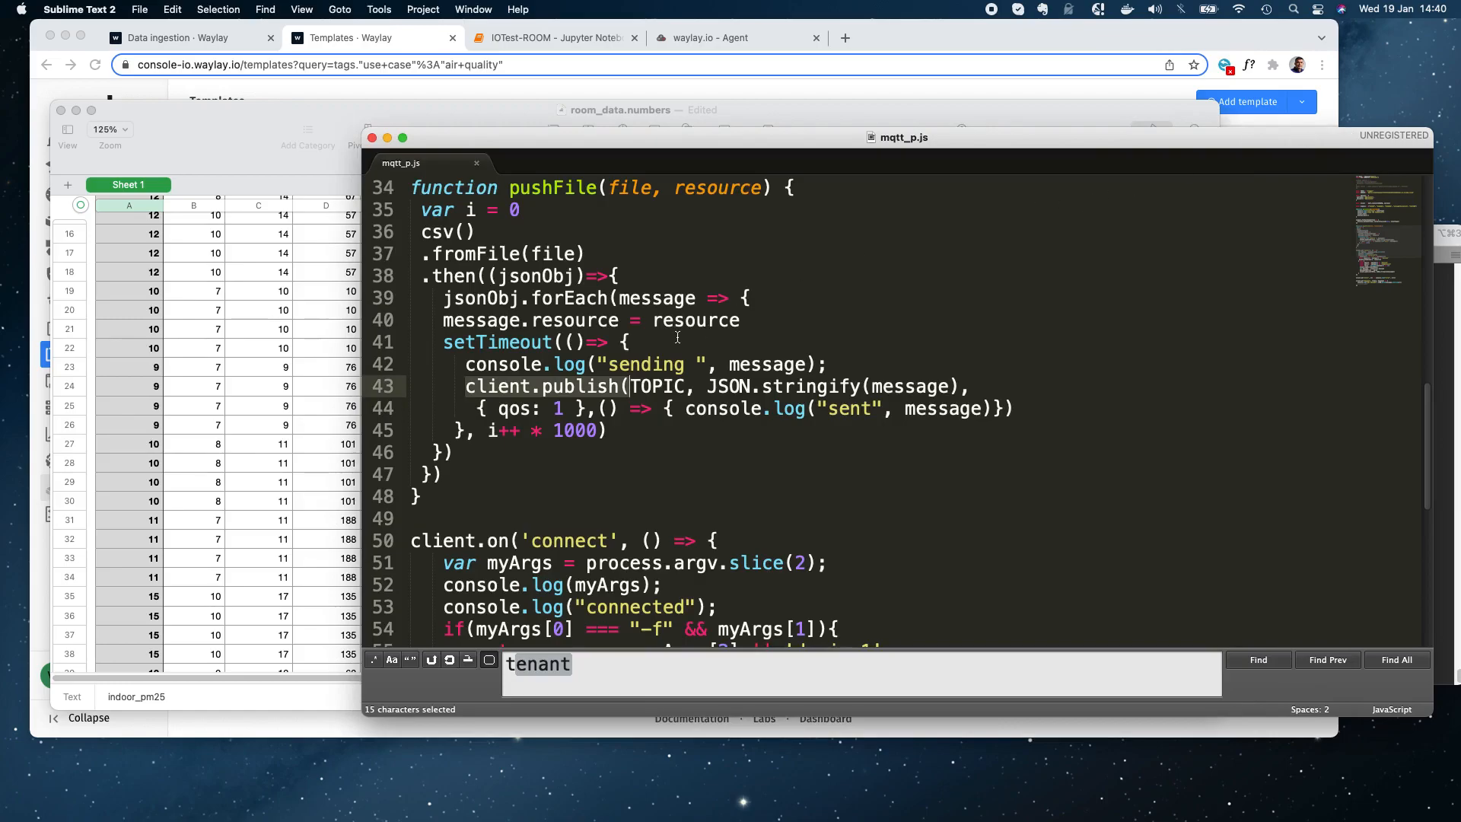
drag(421, 232, 498, 232)
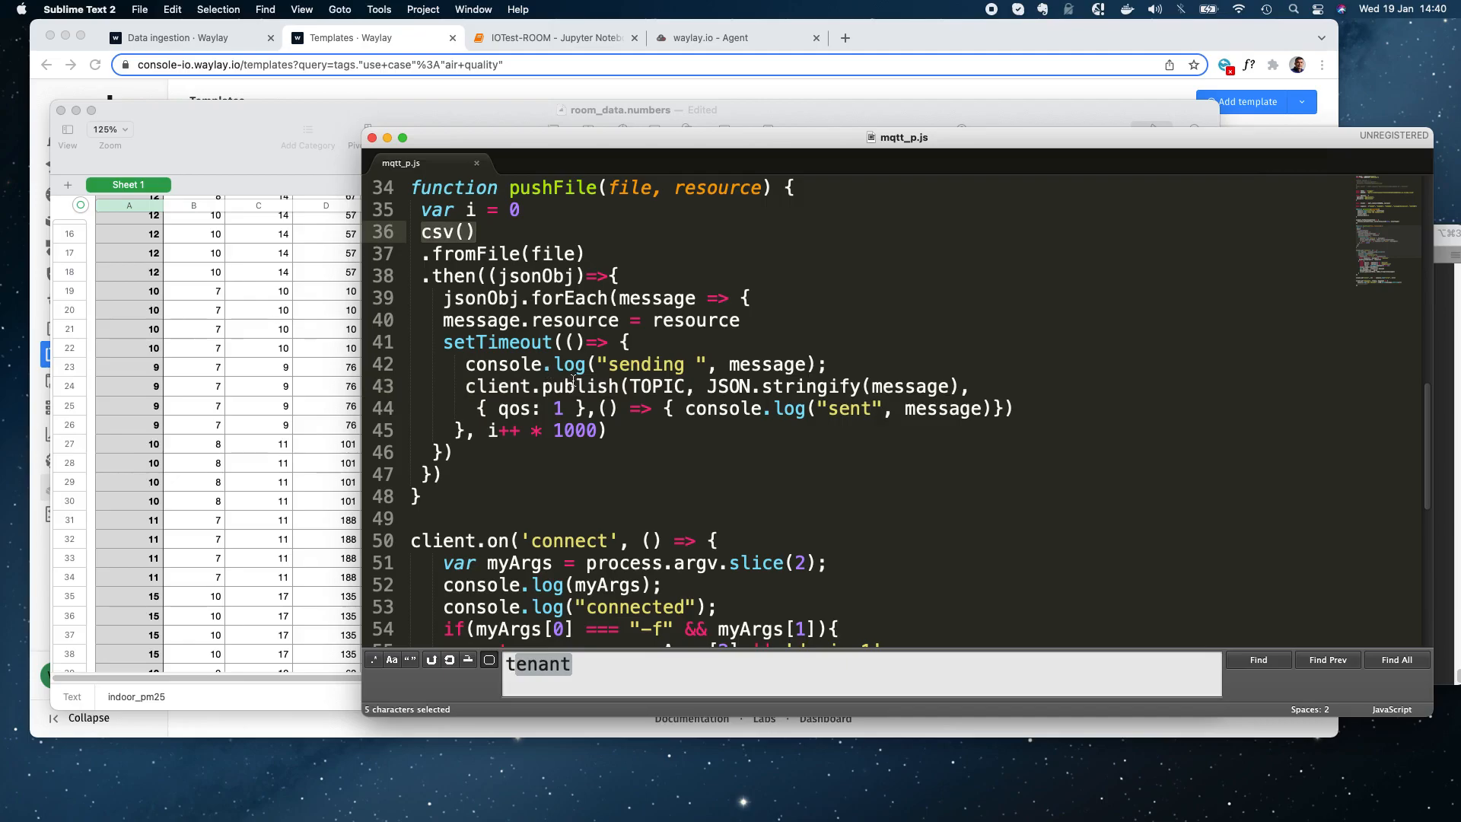
drag(610, 430, 508, 435)
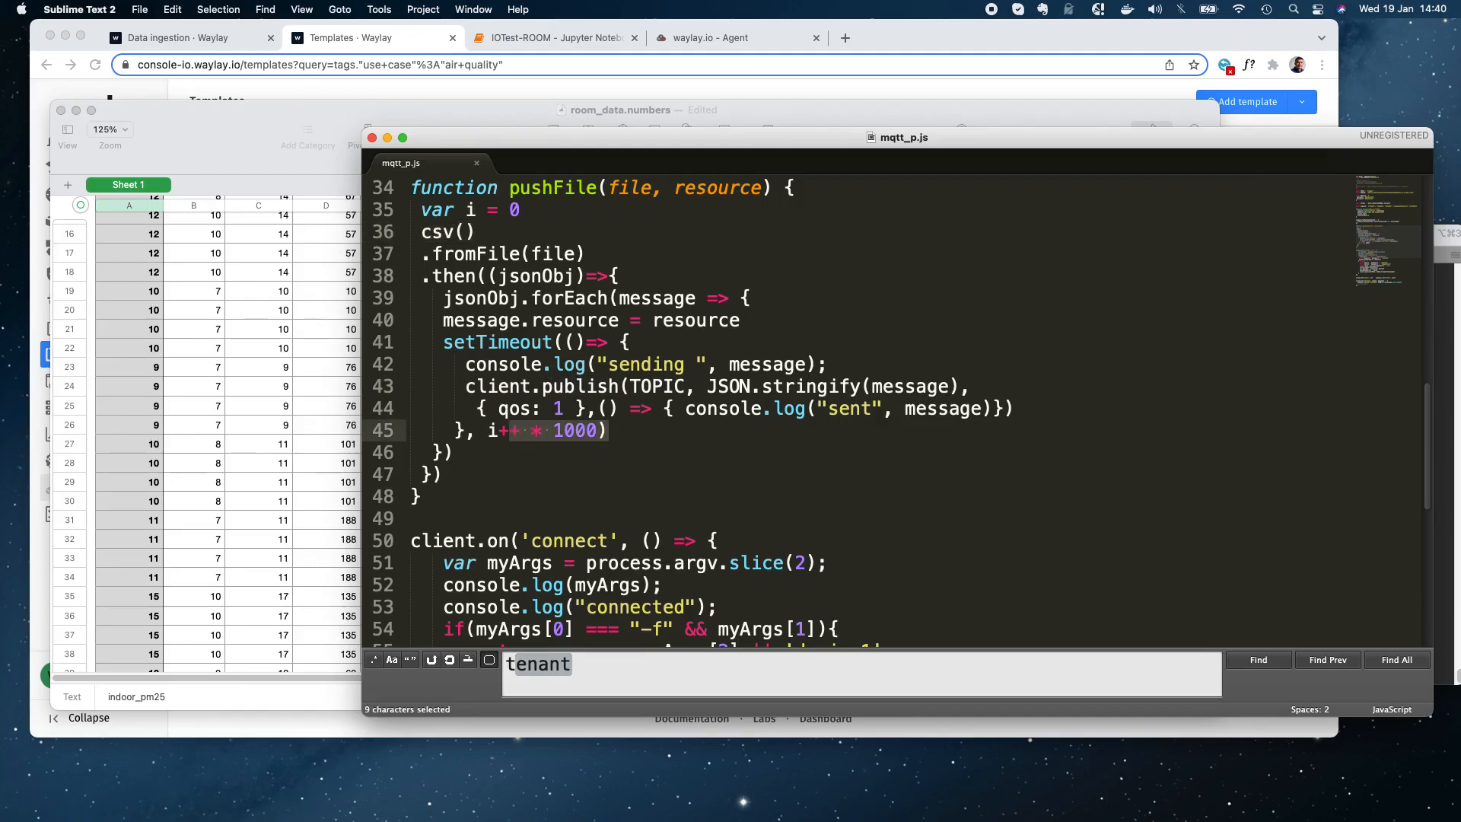
- Switch to iTerm2 and run node mqtt_p.js -f room_data.csv room to publish the room data
key(super+Tab)
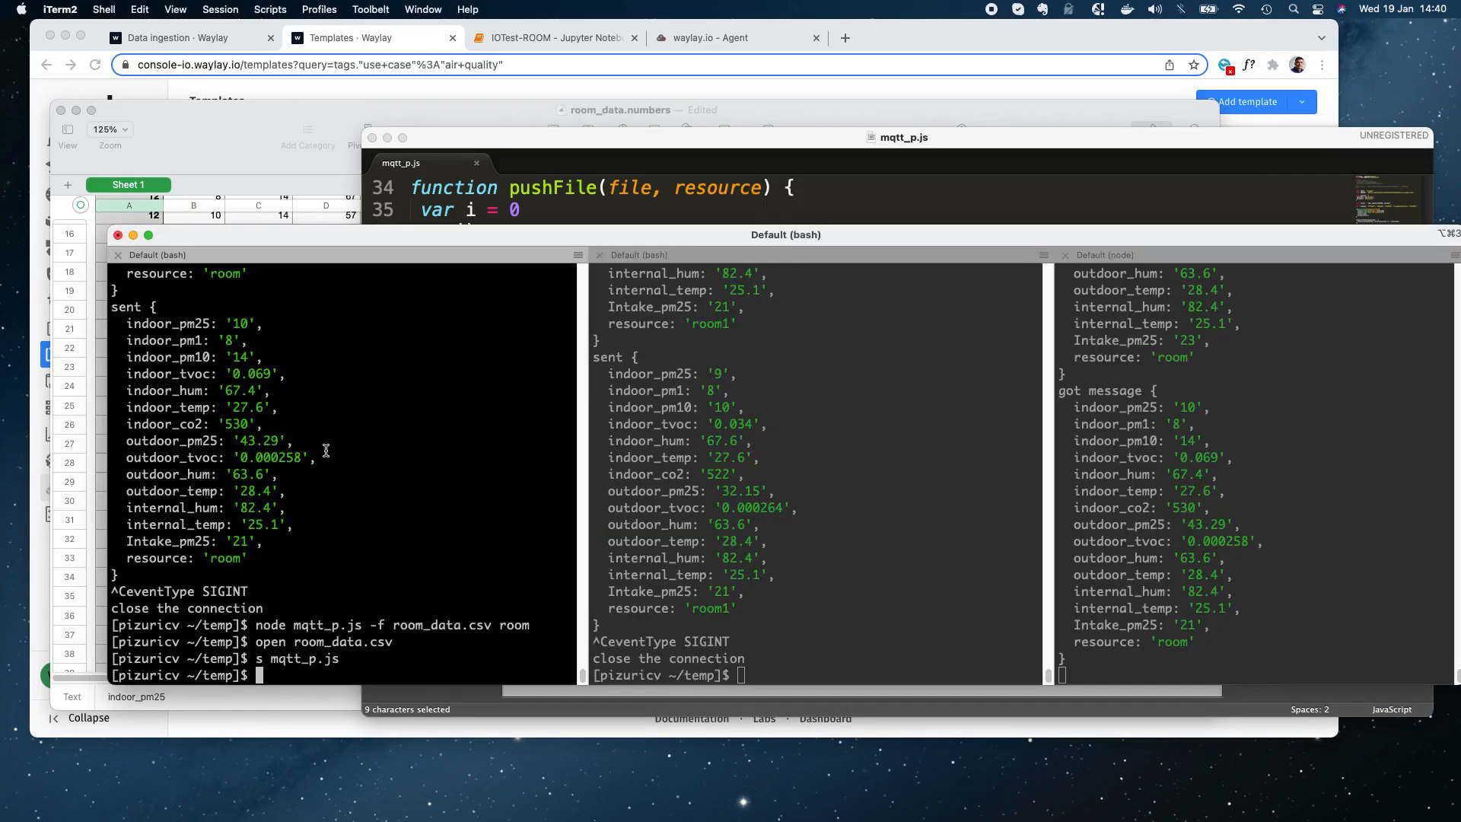
key(Up)
key(Up)
key(Up)
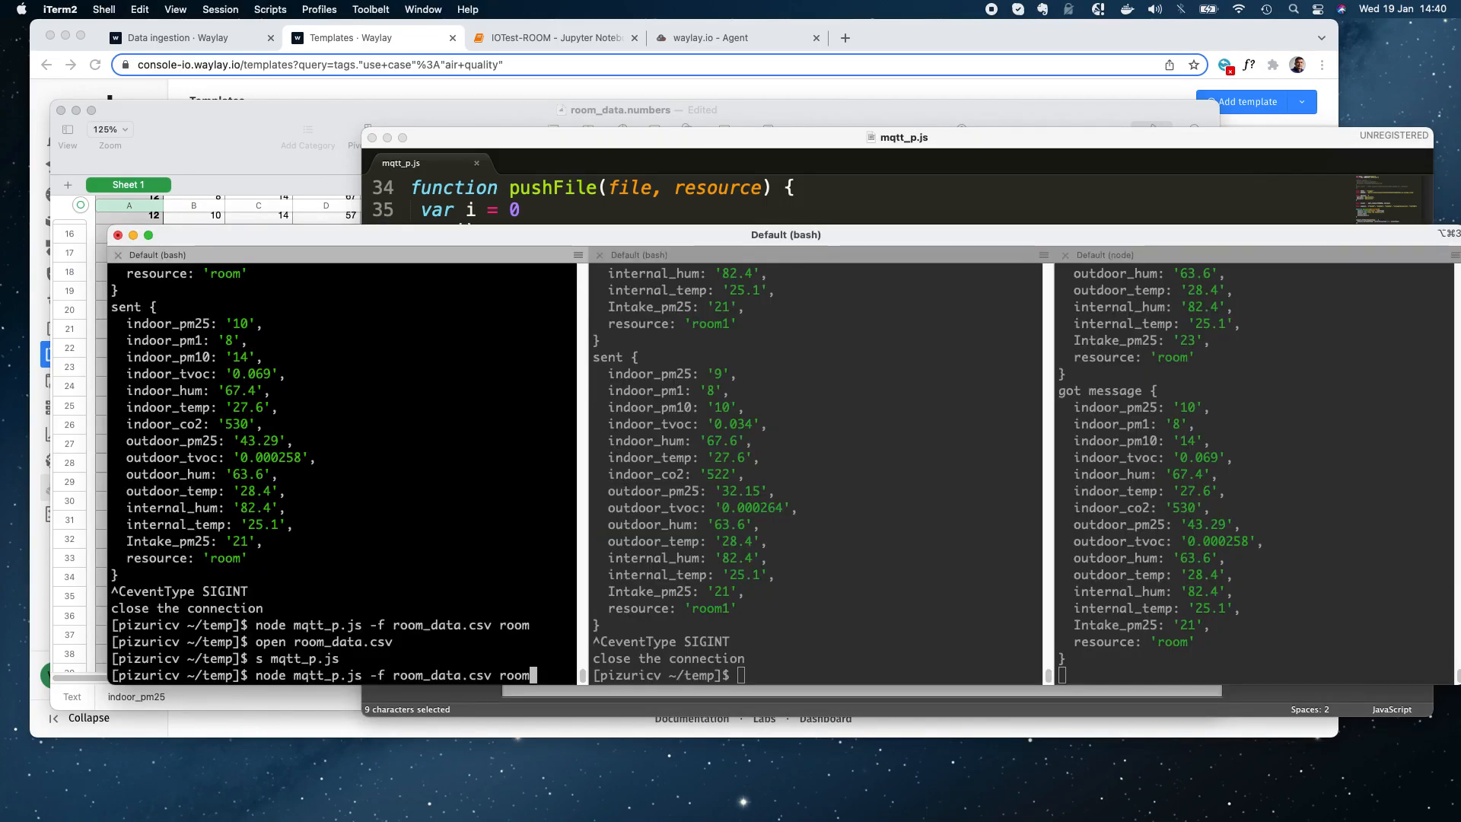
key(Return)
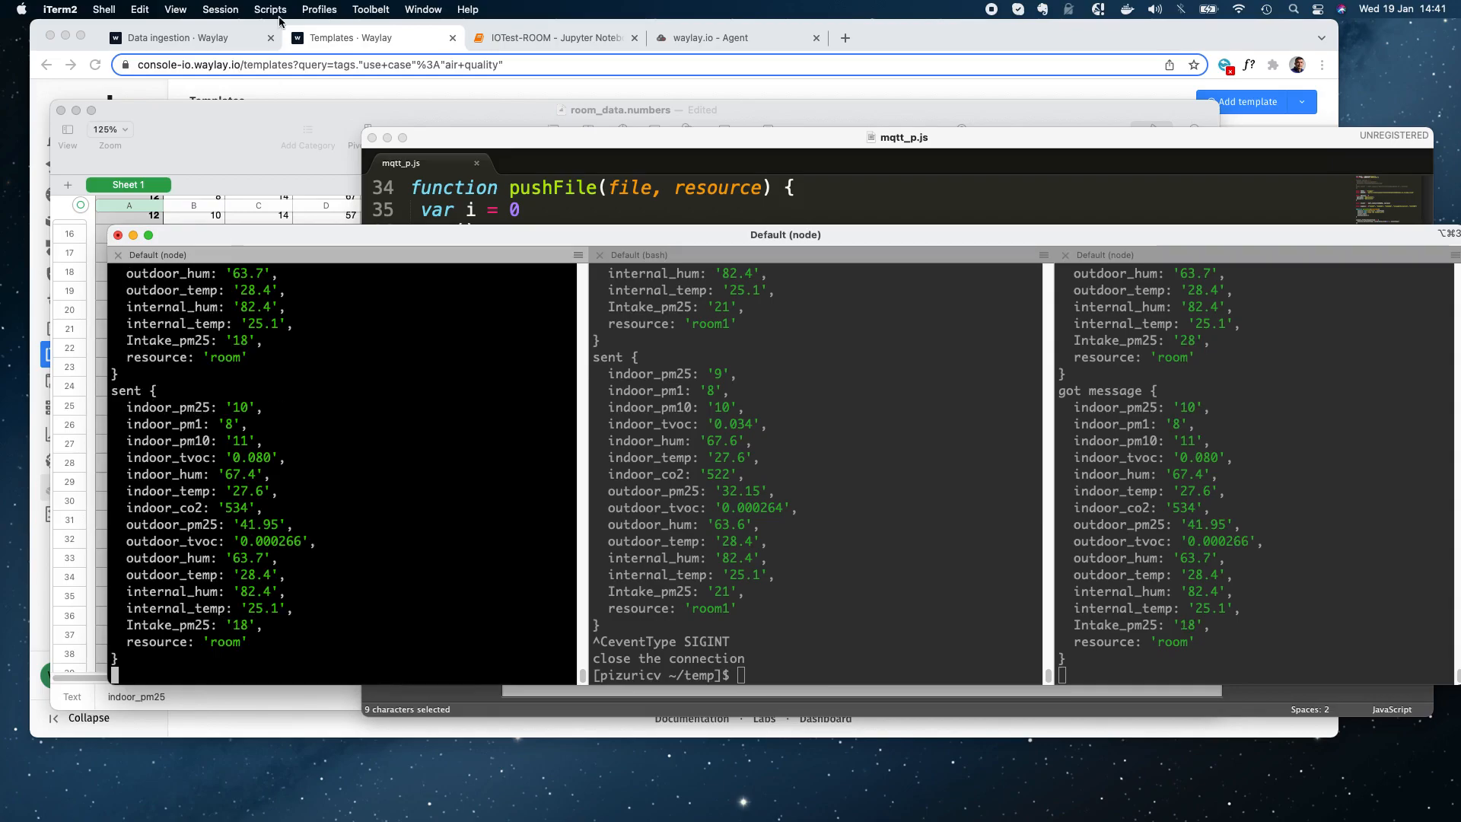
- Switch to the Waylay console in Chrome and inspect the incoming and processed messages of the demo MQTT broker
click(208, 42)
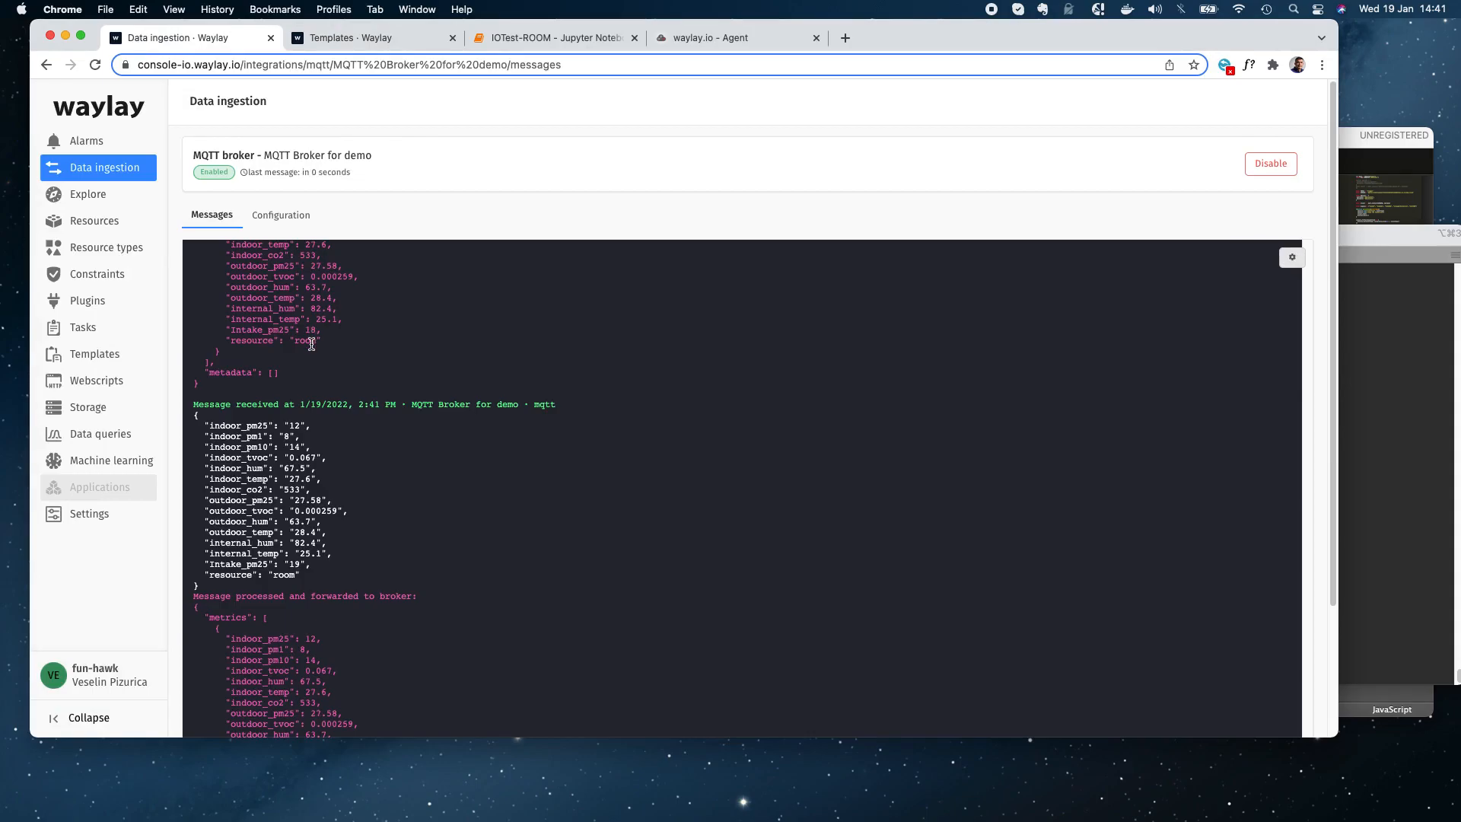
scroll(311, 345, down, 4)
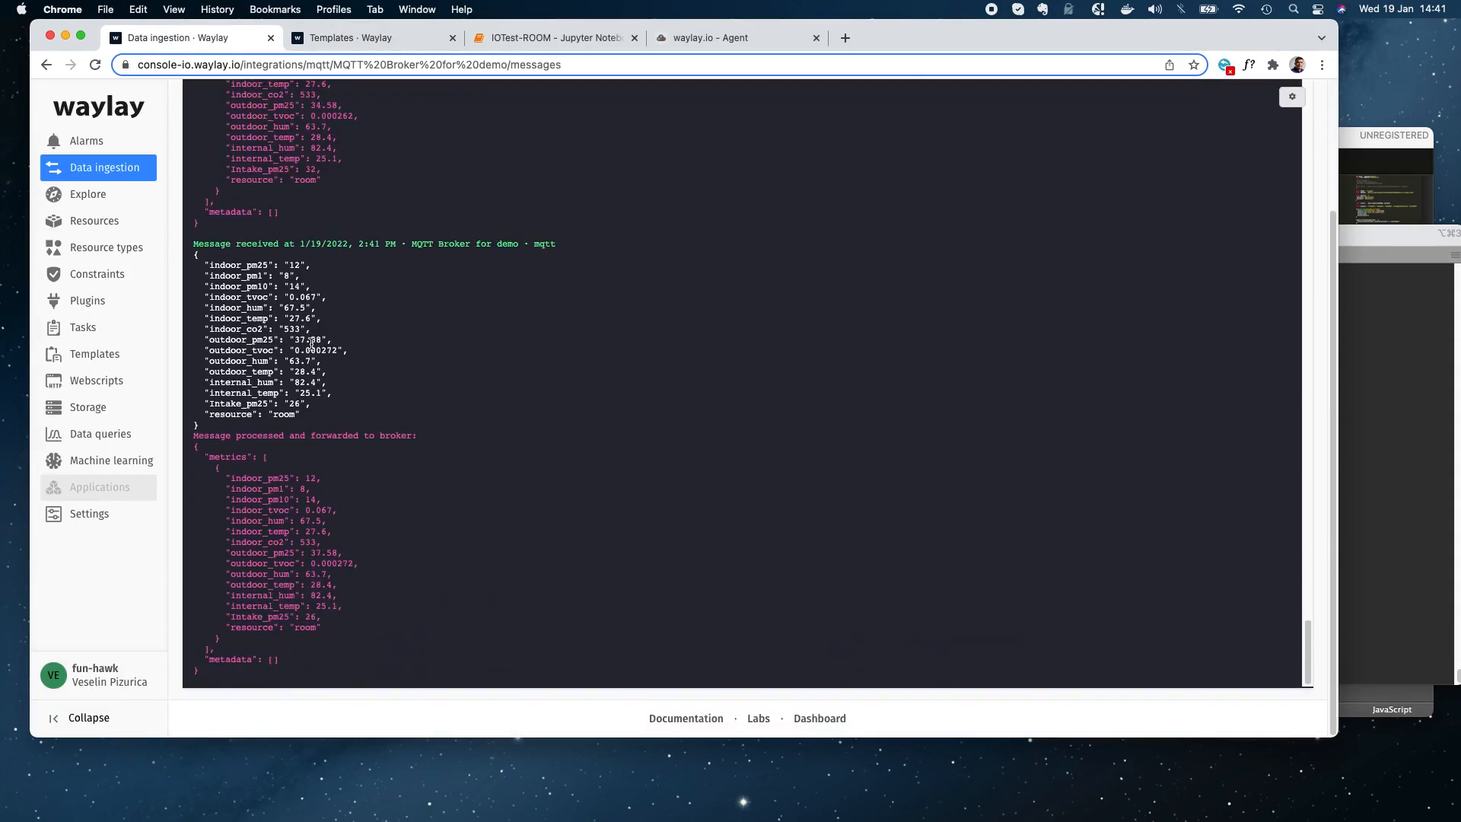
drag(286, 668, 216, 453)
- Open the saved data query room_query and examine its indoor_pm1, indoor_pm10 and indoor_pm25 charts
click(134, 437)
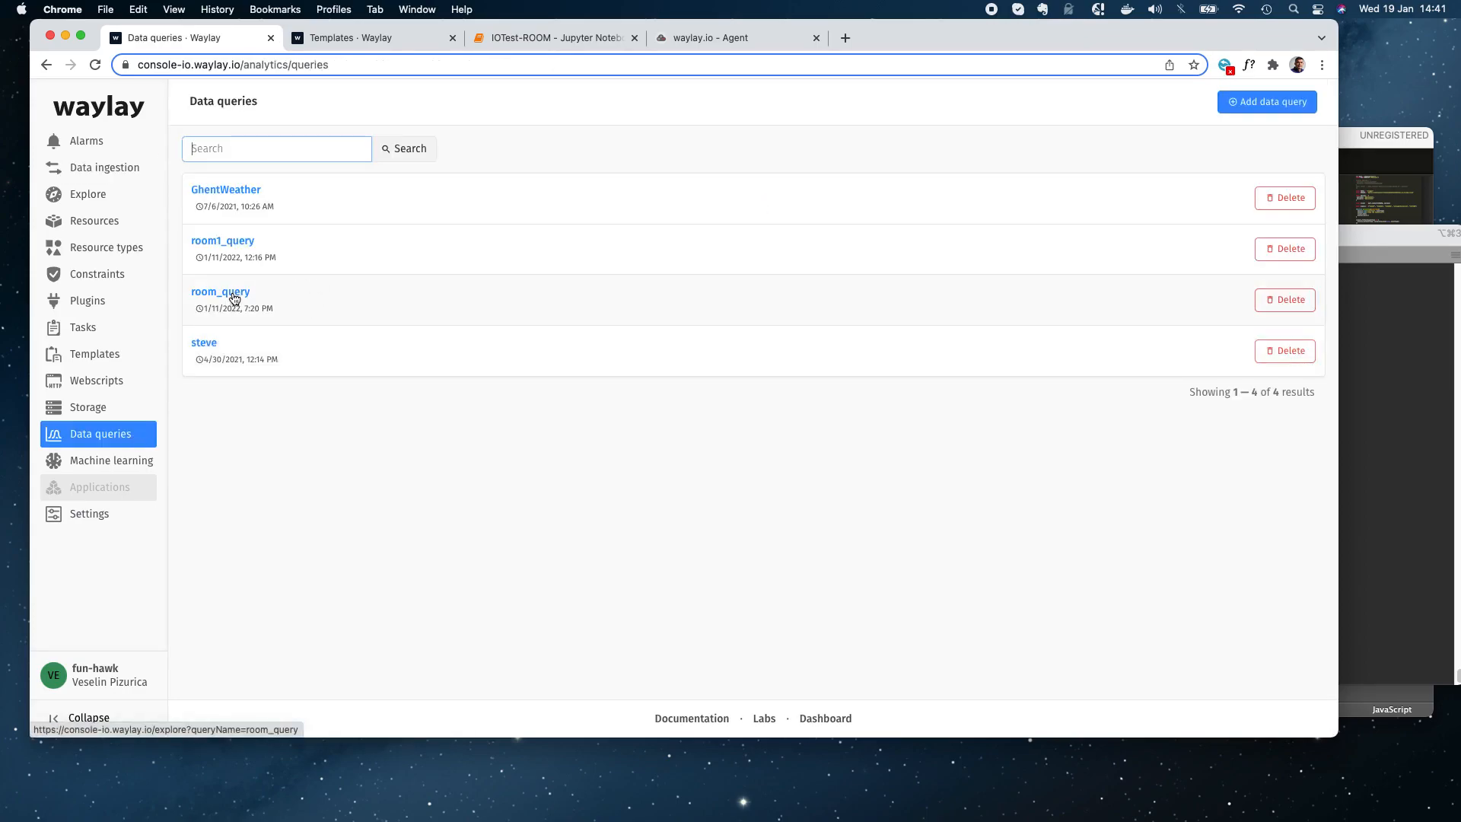
click(234, 299)
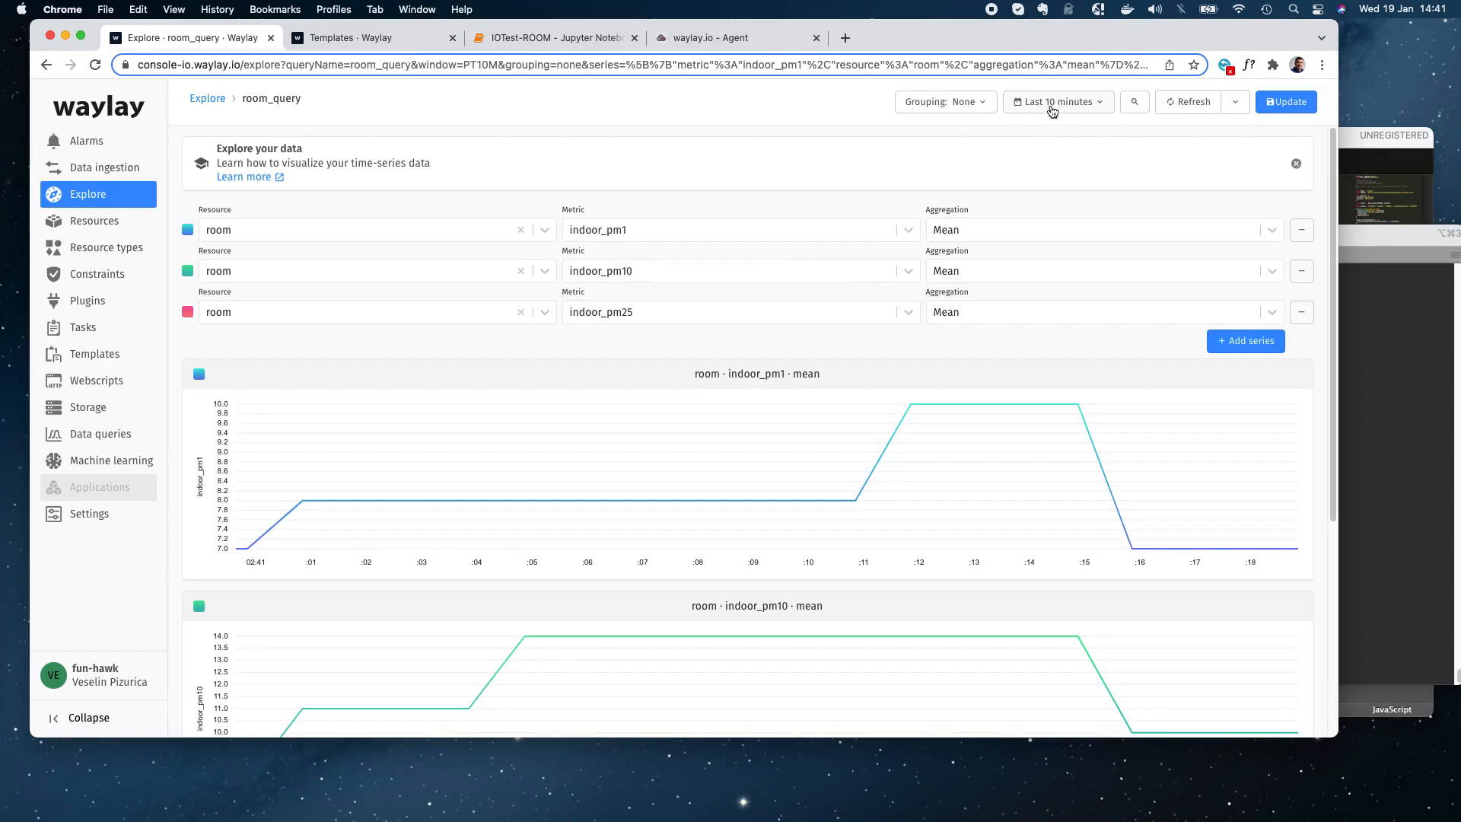
scroll(974, 378, down, 5)
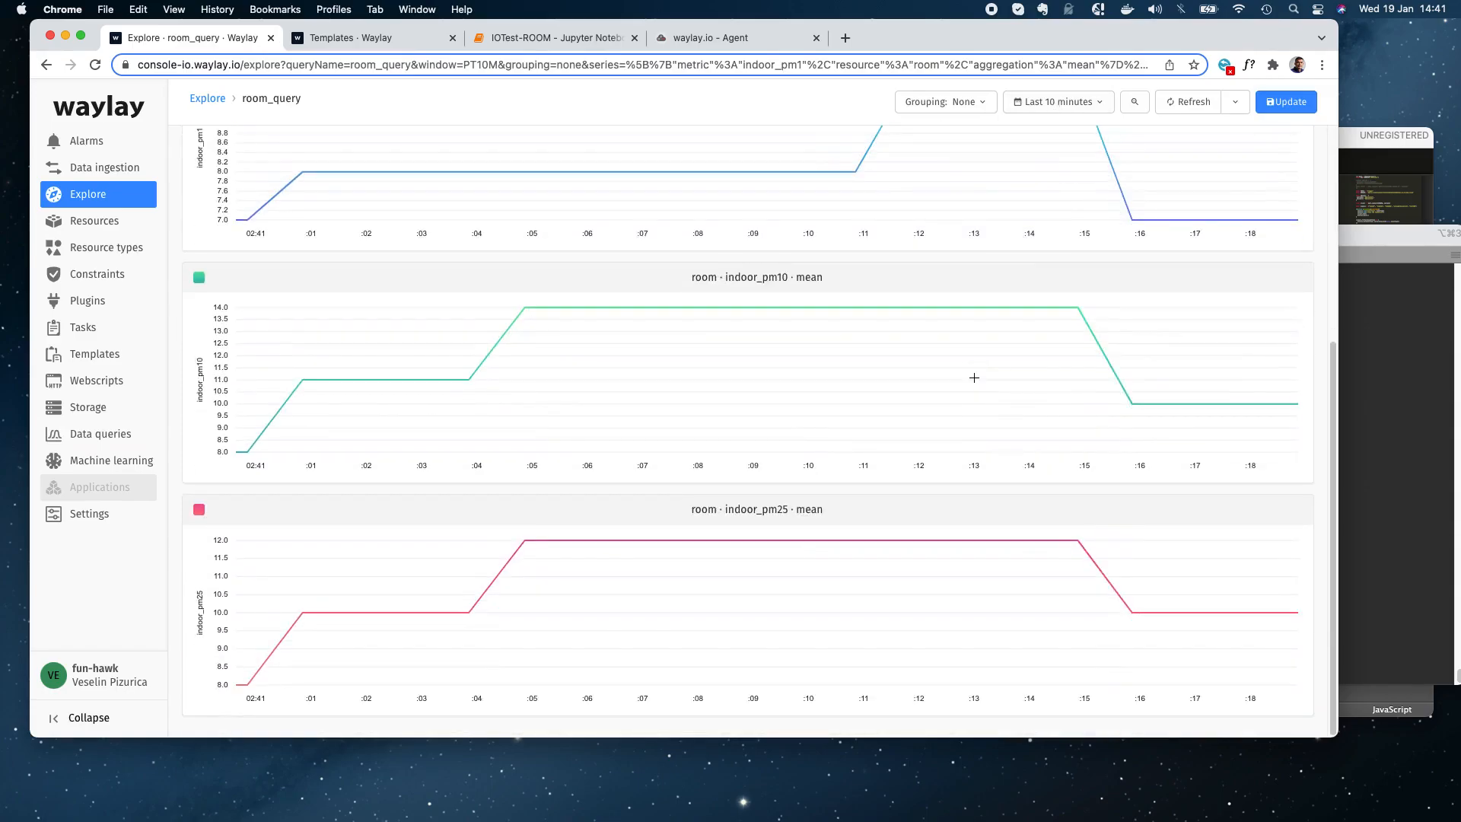
scroll(973, 379, up, 5)
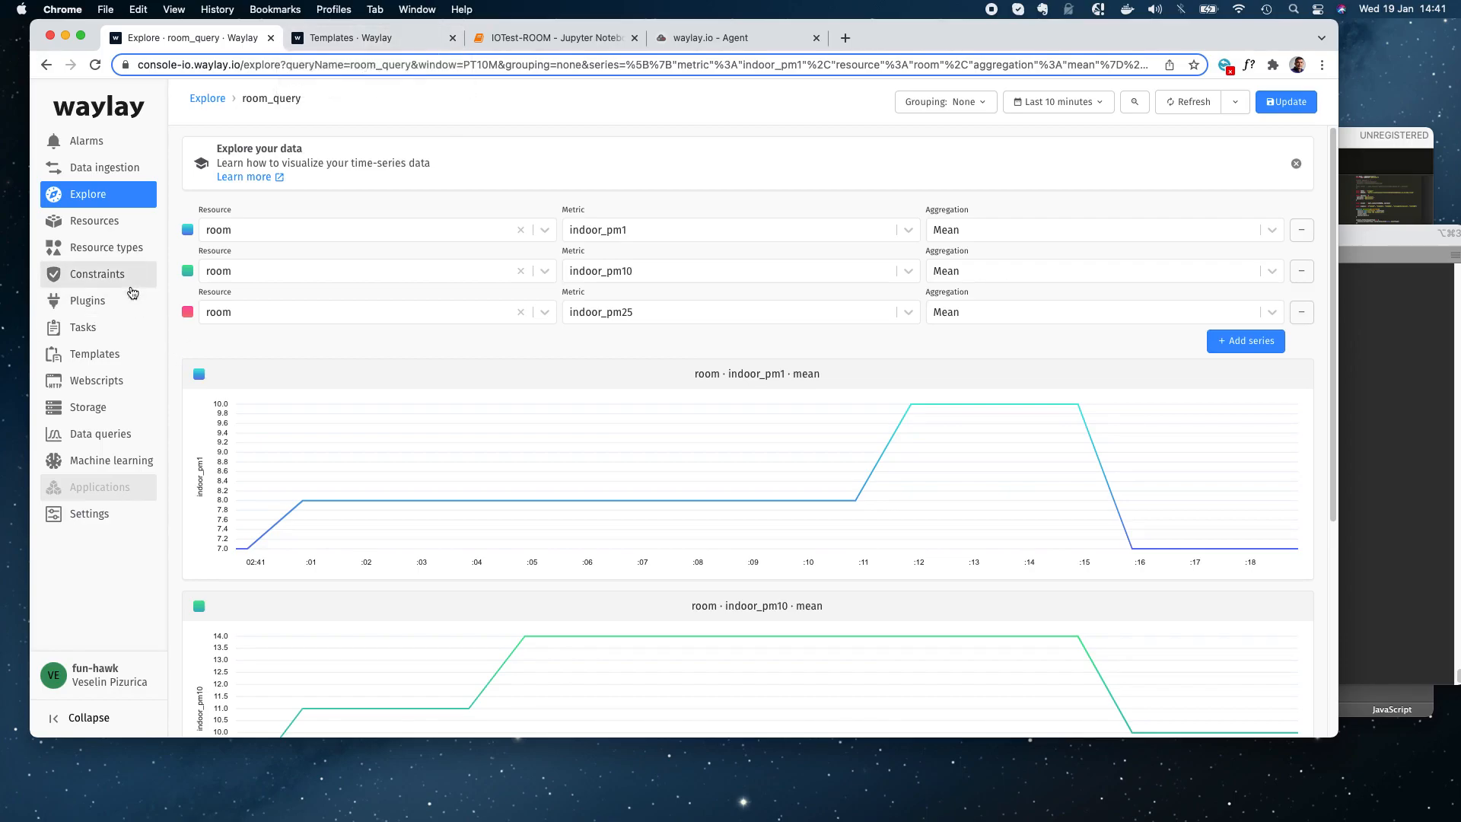
- Open the resource room and review its CO2, PM1, PM10 and PM25 threshold properties
click(125, 221)
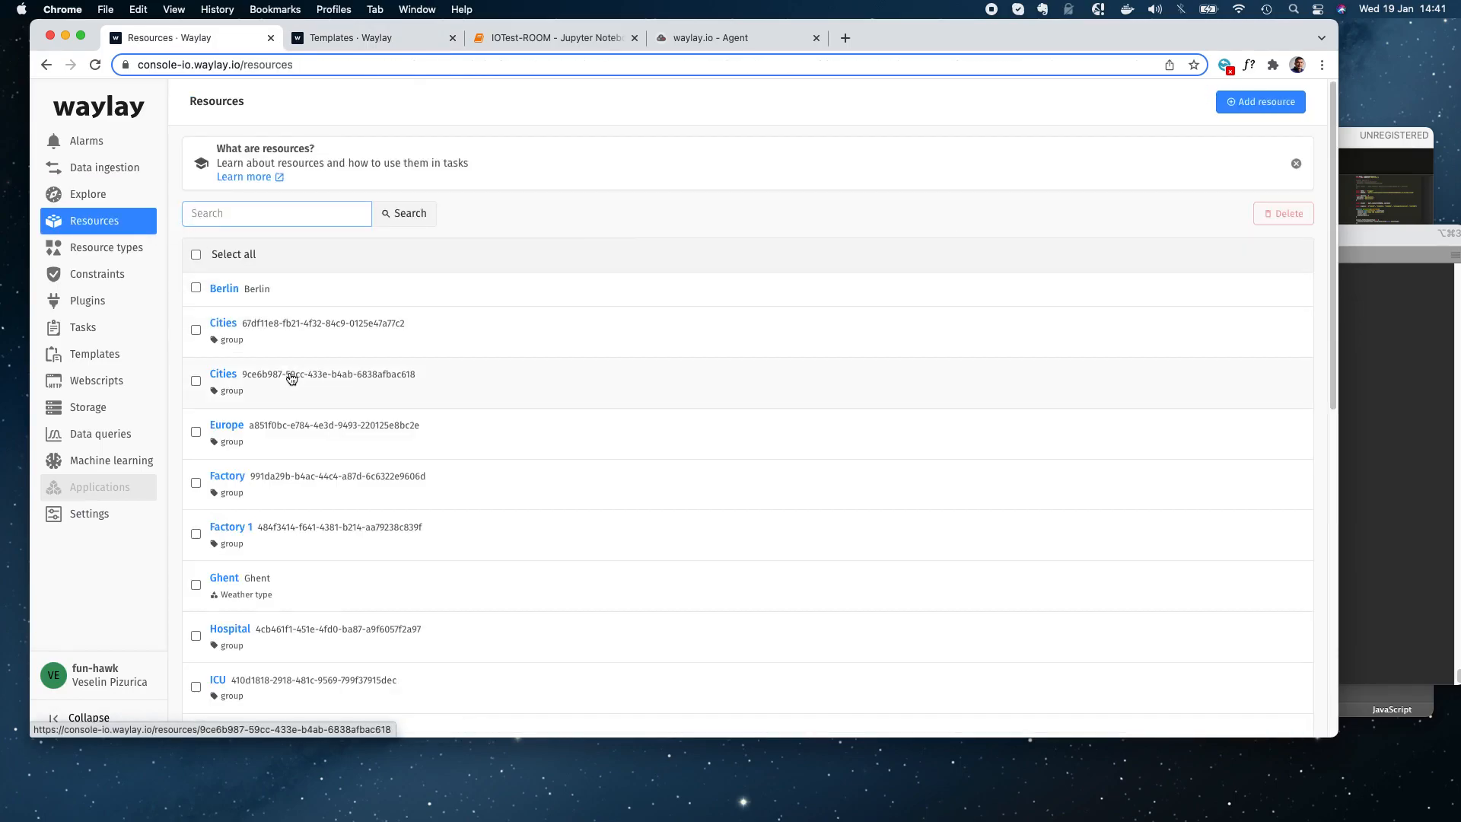
scroll(286, 378, down, 10)
click(242, 631)
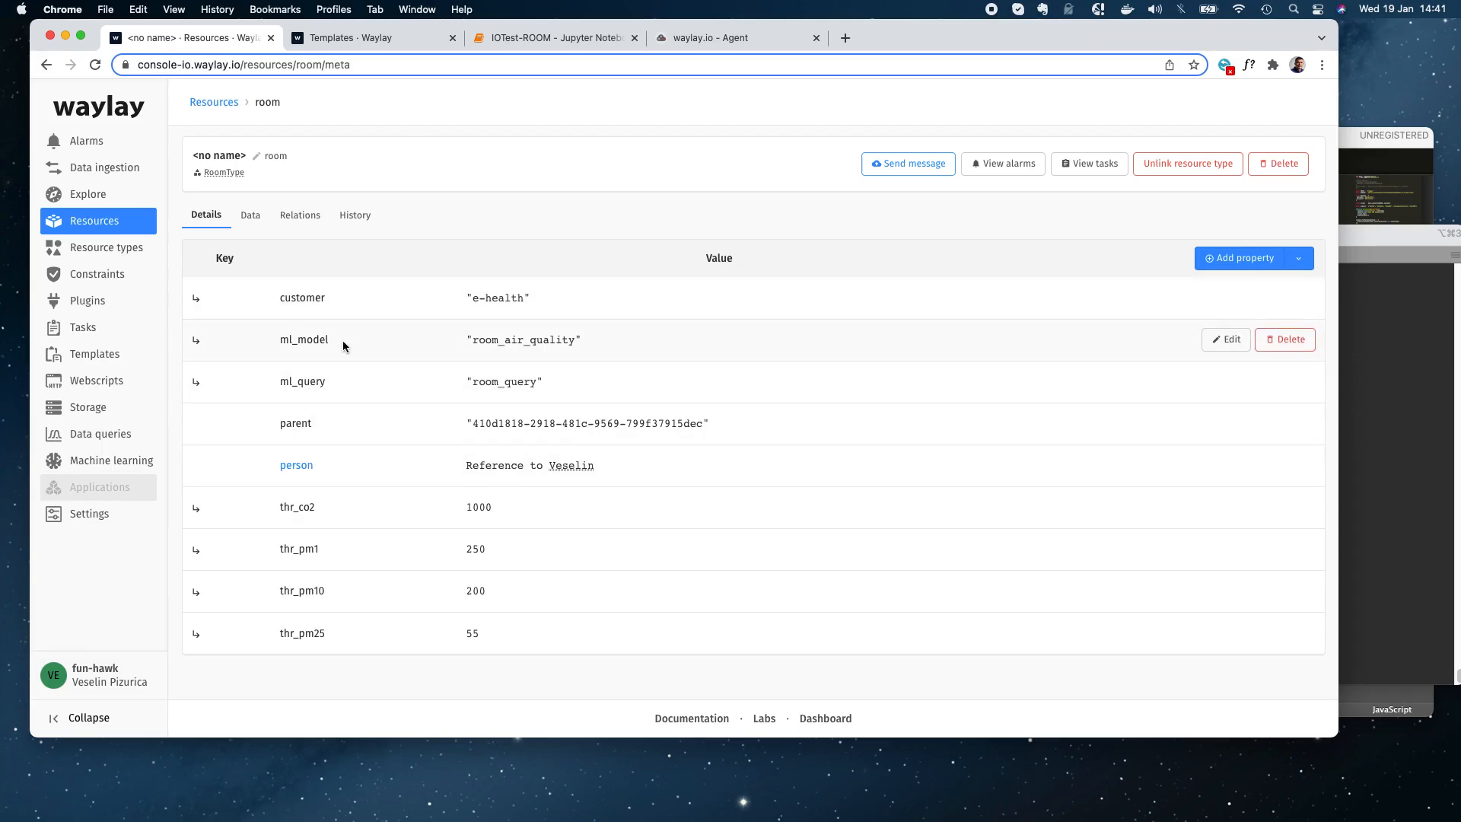
drag(532, 636, 263, 524)
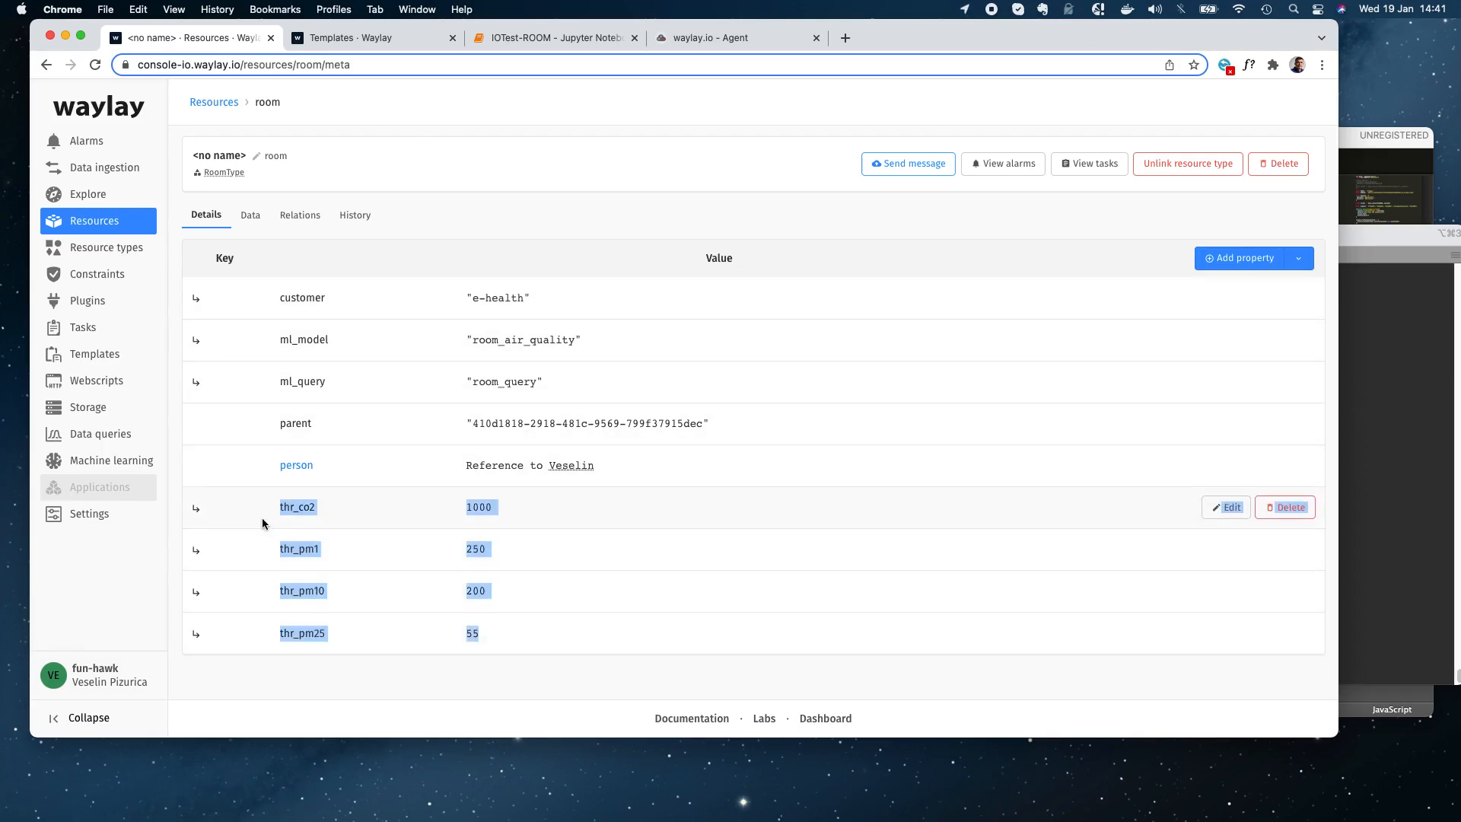
click(349, 515)
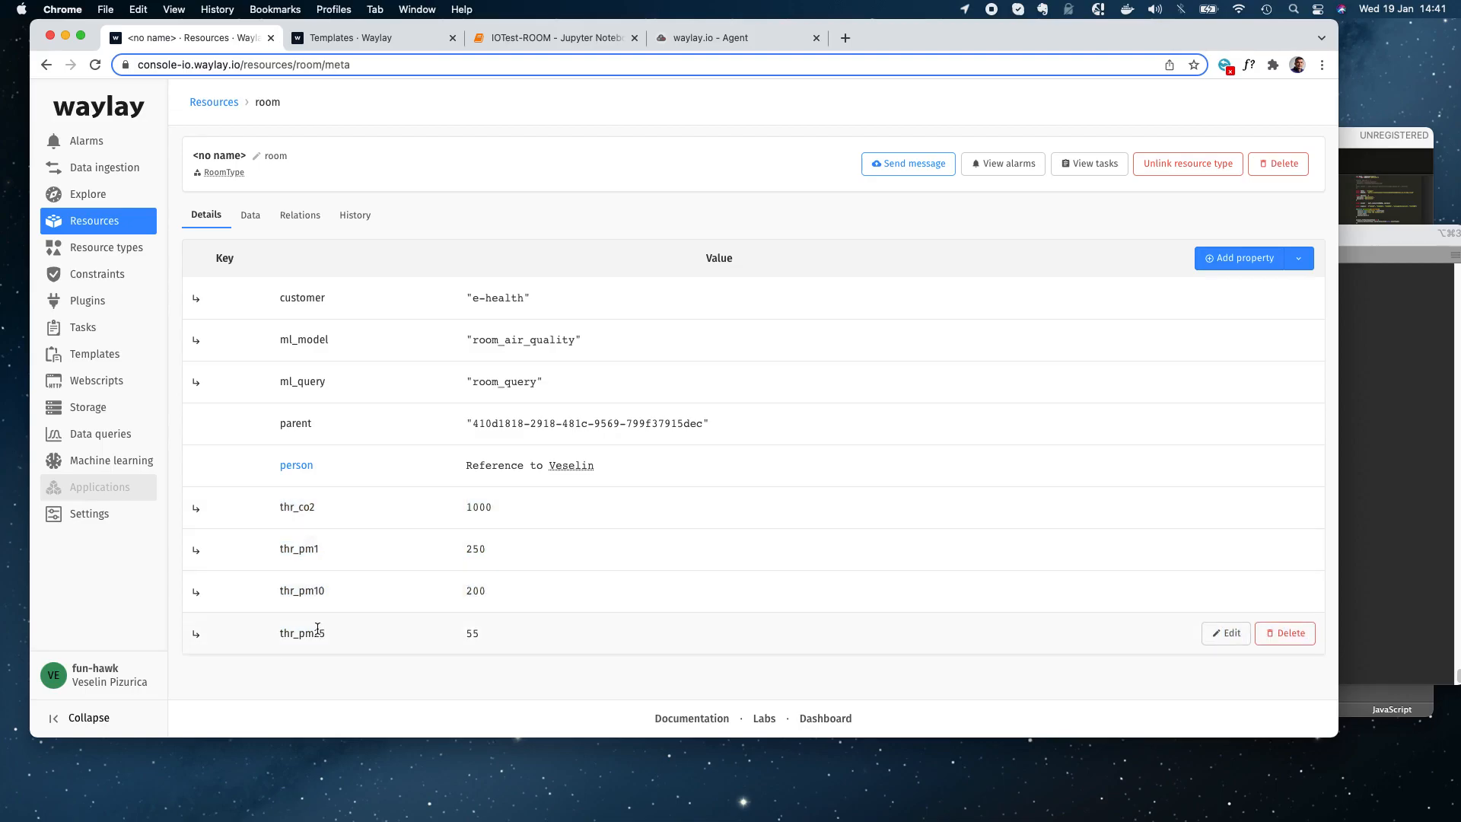
drag(466, 506, 505, 561)
click(518, 554)
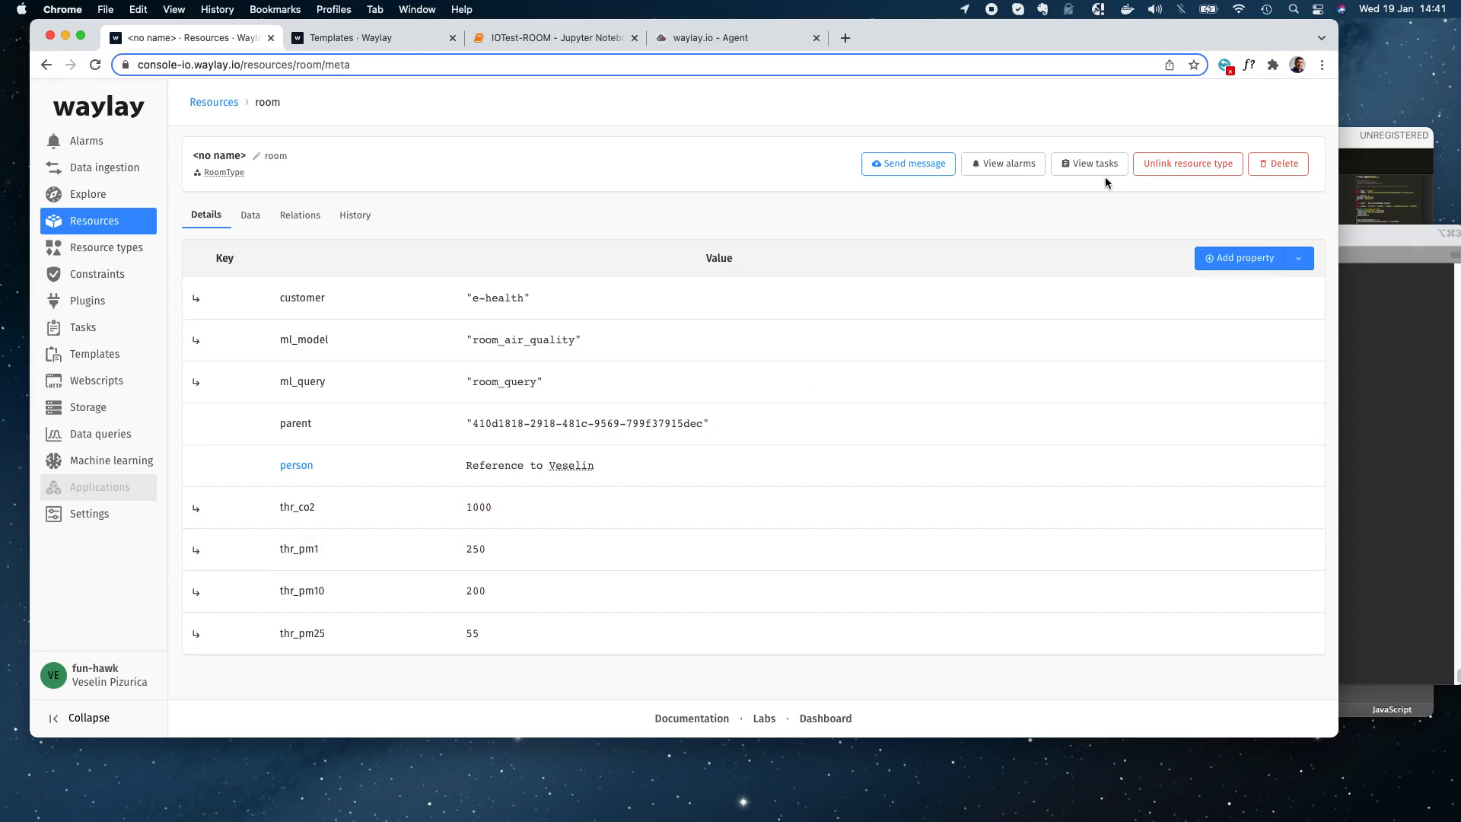
- Check the threshold properties defined on the linked resource type RoomType, and return to the room resource
click(224, 173)
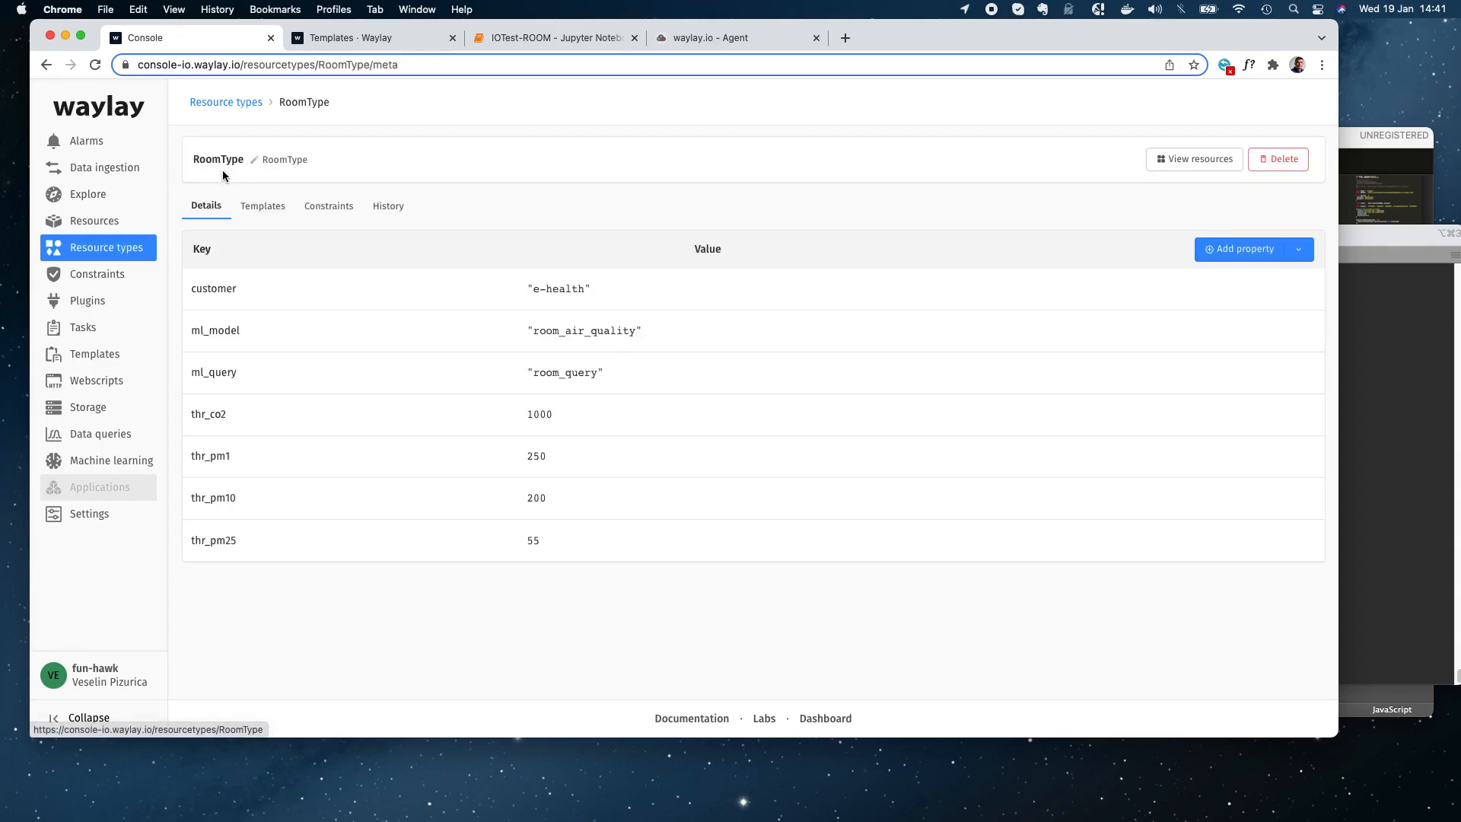
drag(597, 545, 213, 415)
click(305, 418)
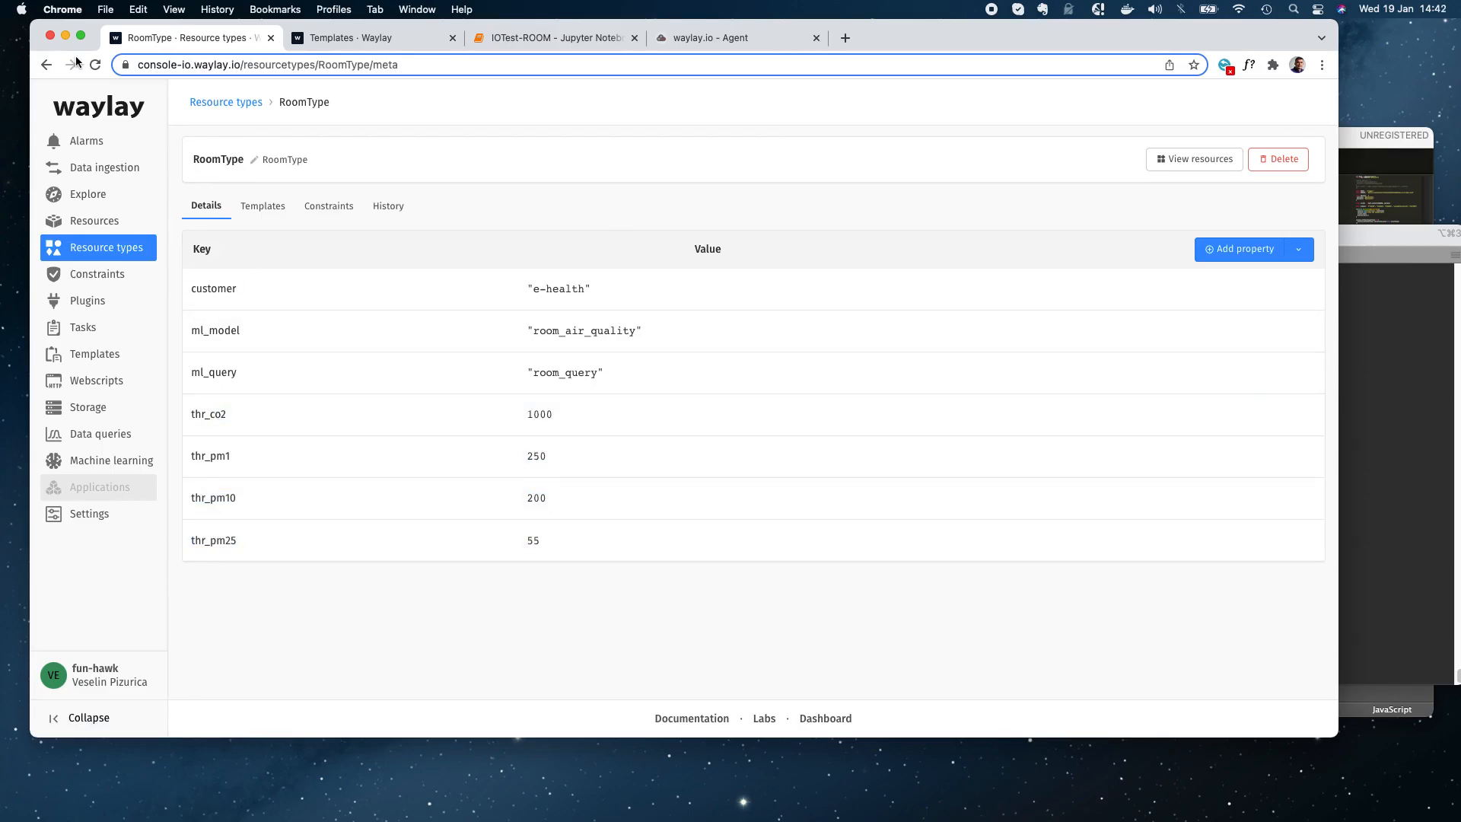
click(44, 67)
- Open the stream_AIR_QUALITY template from the air quality templates in the designer
click(390, 40)
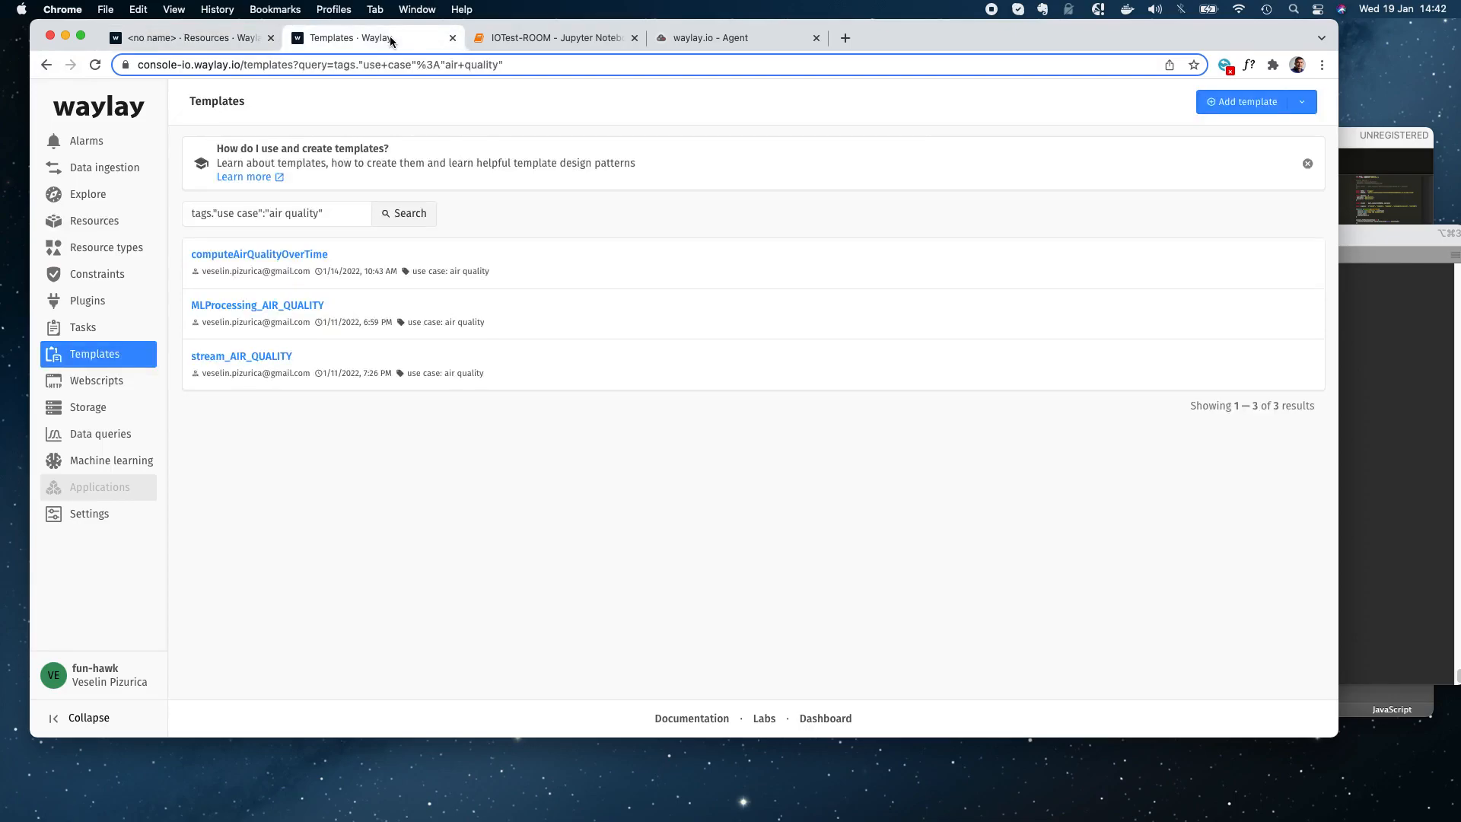
click(272, 358)
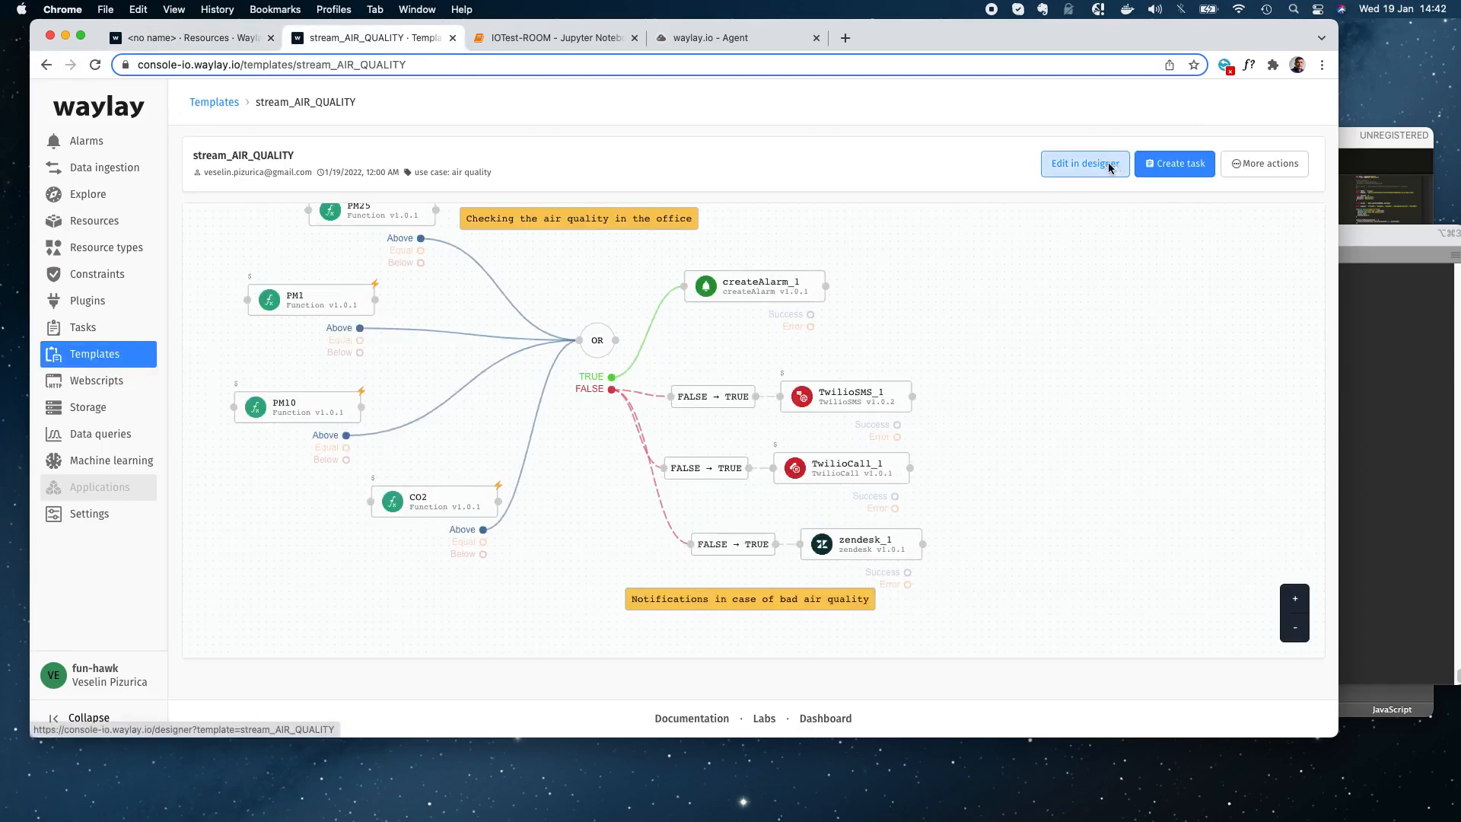
click(1085, 163)
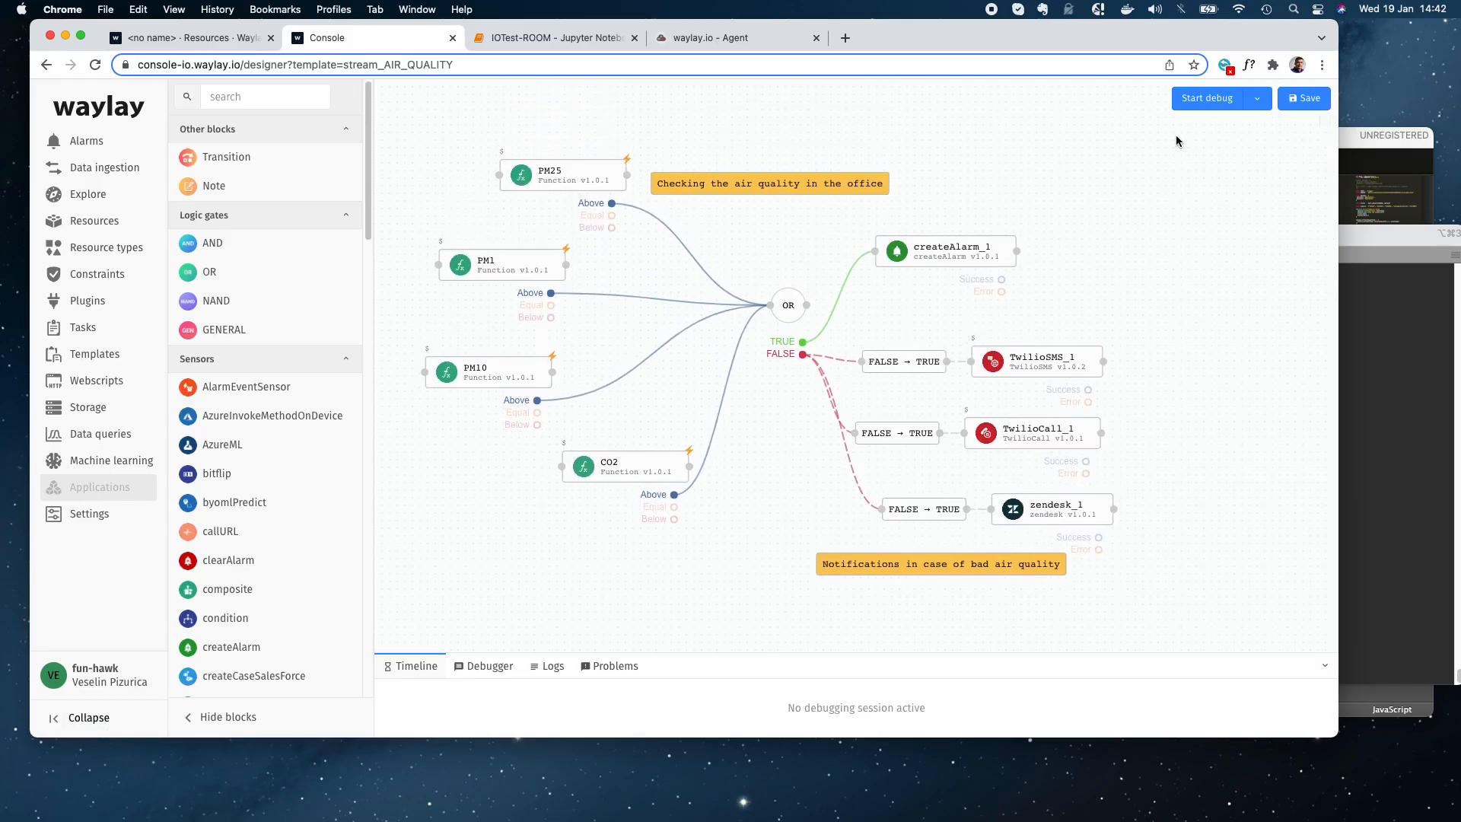
- Start a debug session of the template with task type Reactive and the resource room
click(1257, 99)
click(1140, 137)
click(1109, 201)
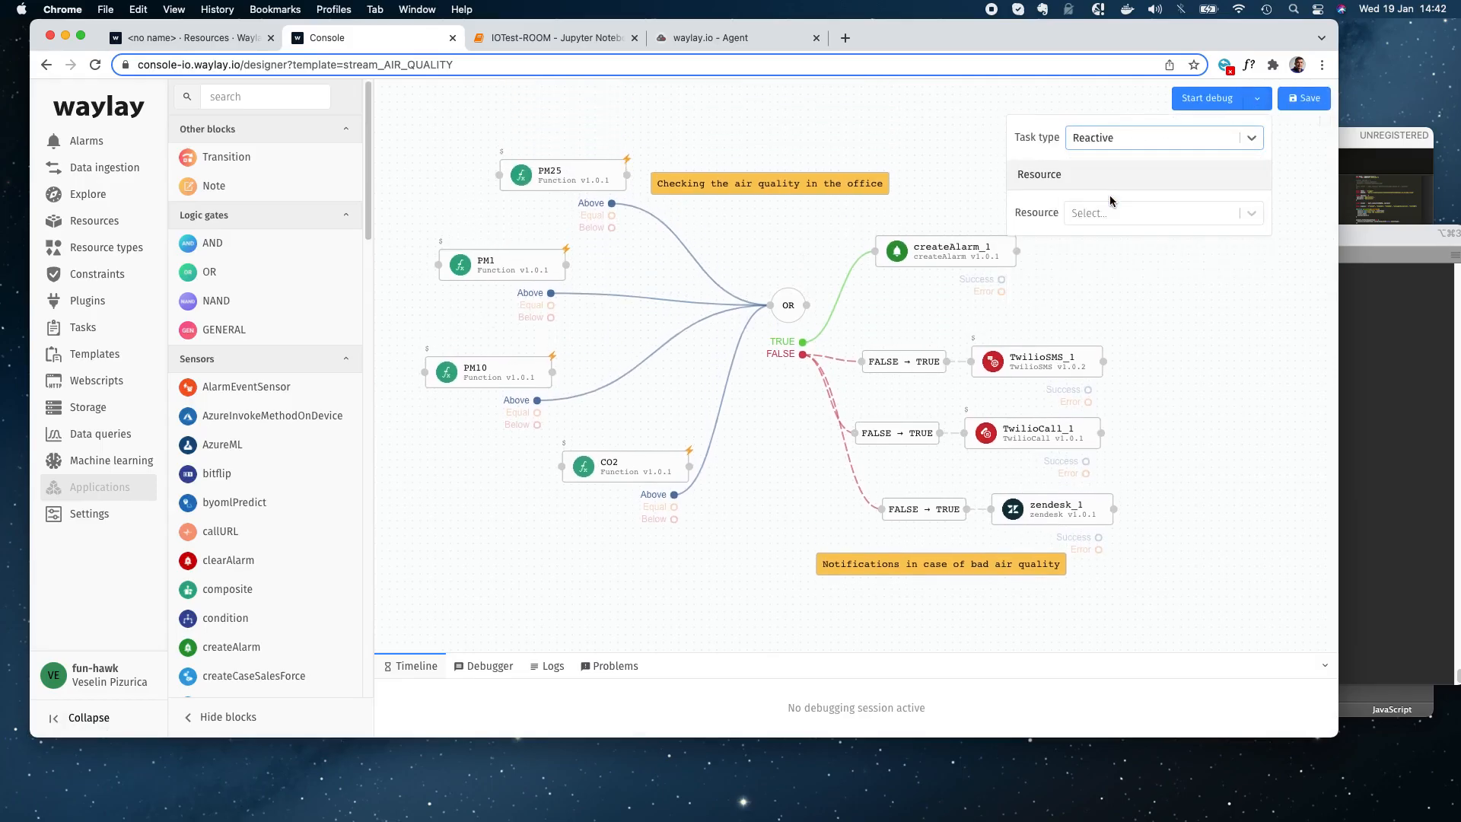
click(1117, 217)
text(room)
key(Return)
click(1207, 98)
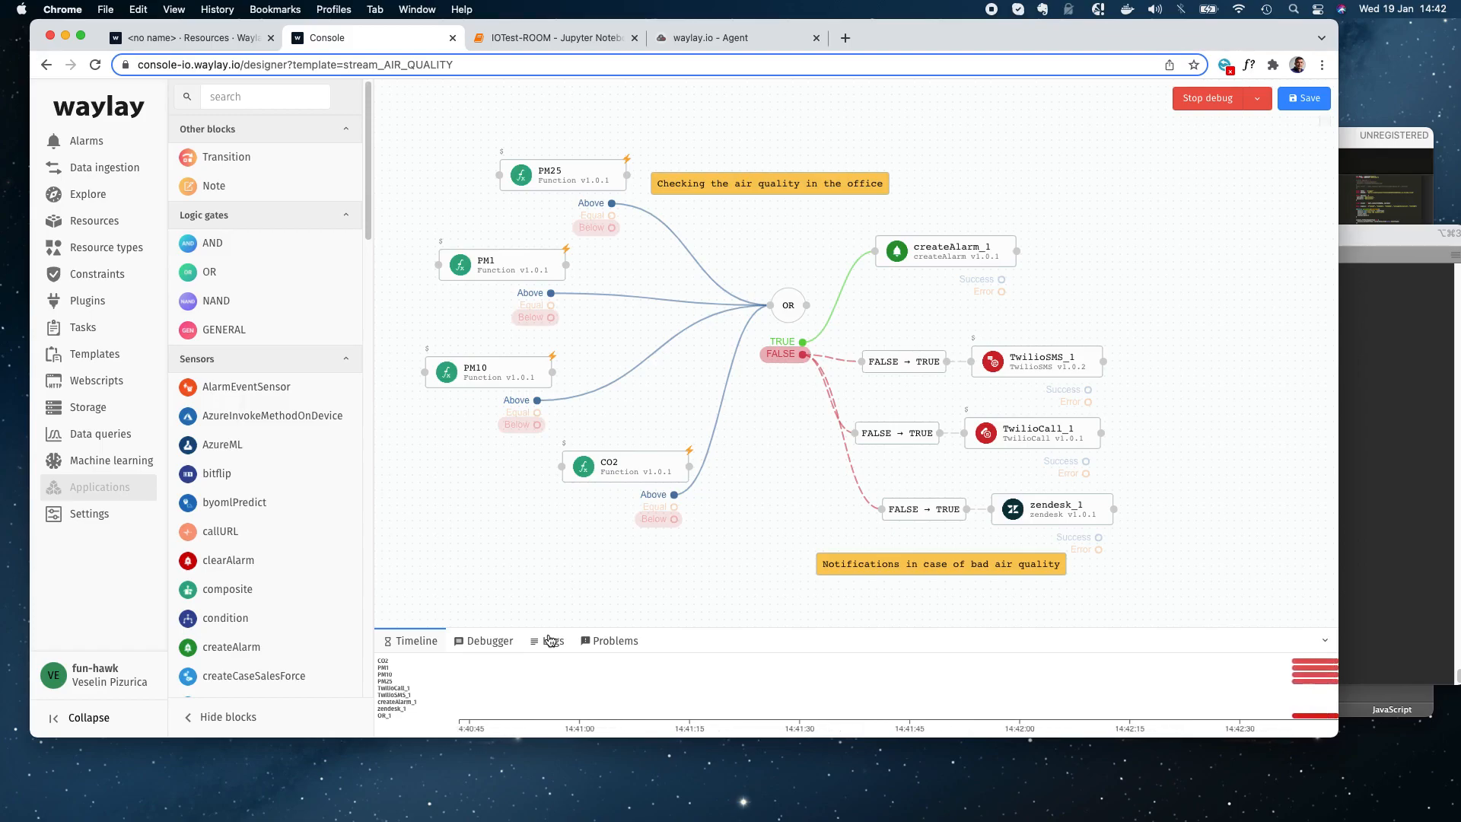
- Inspect the threshold and formula expressions of the PM25 node in their editors
click(567, 175)
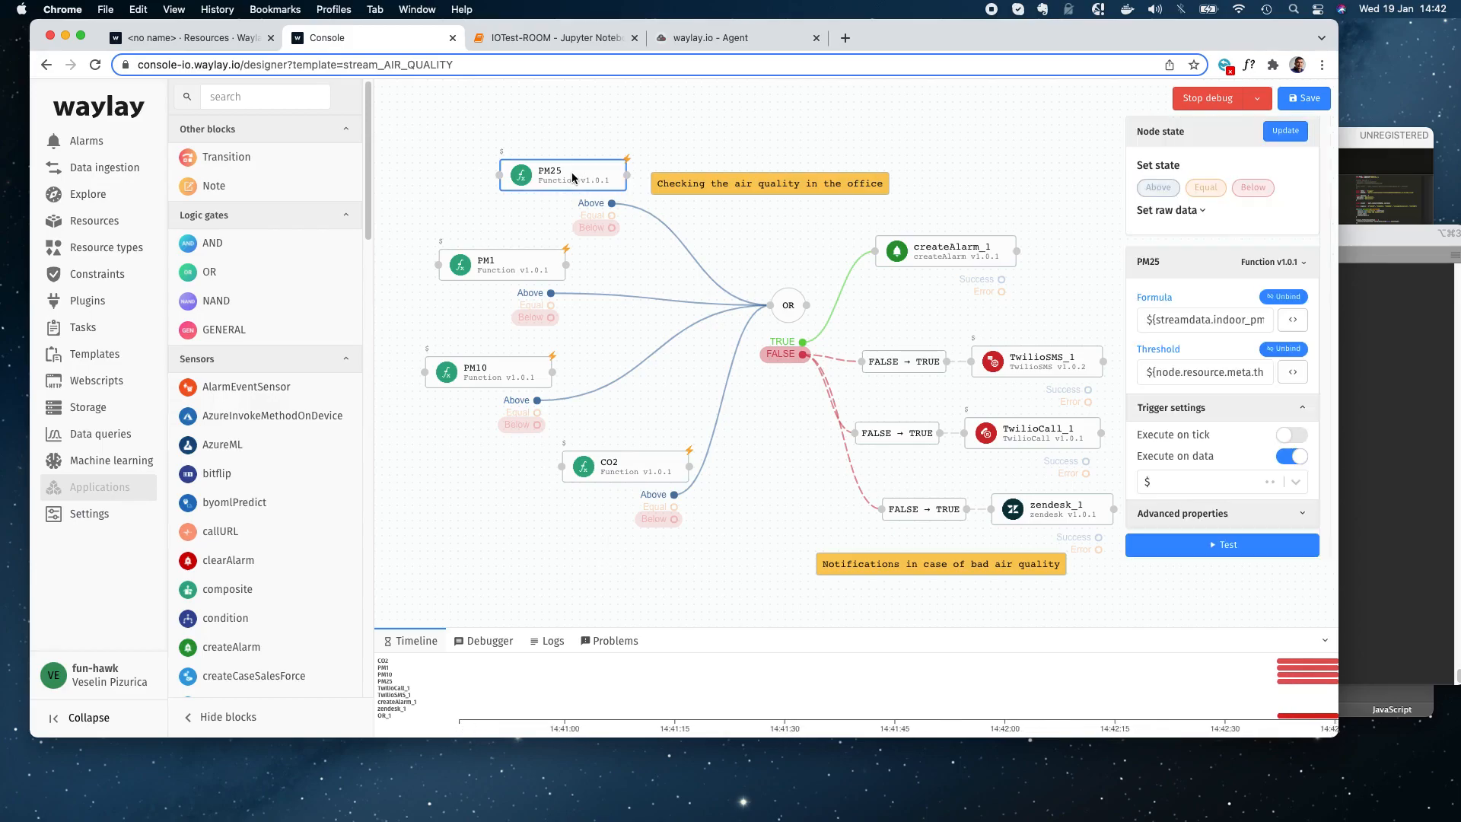
click(1291, 372)
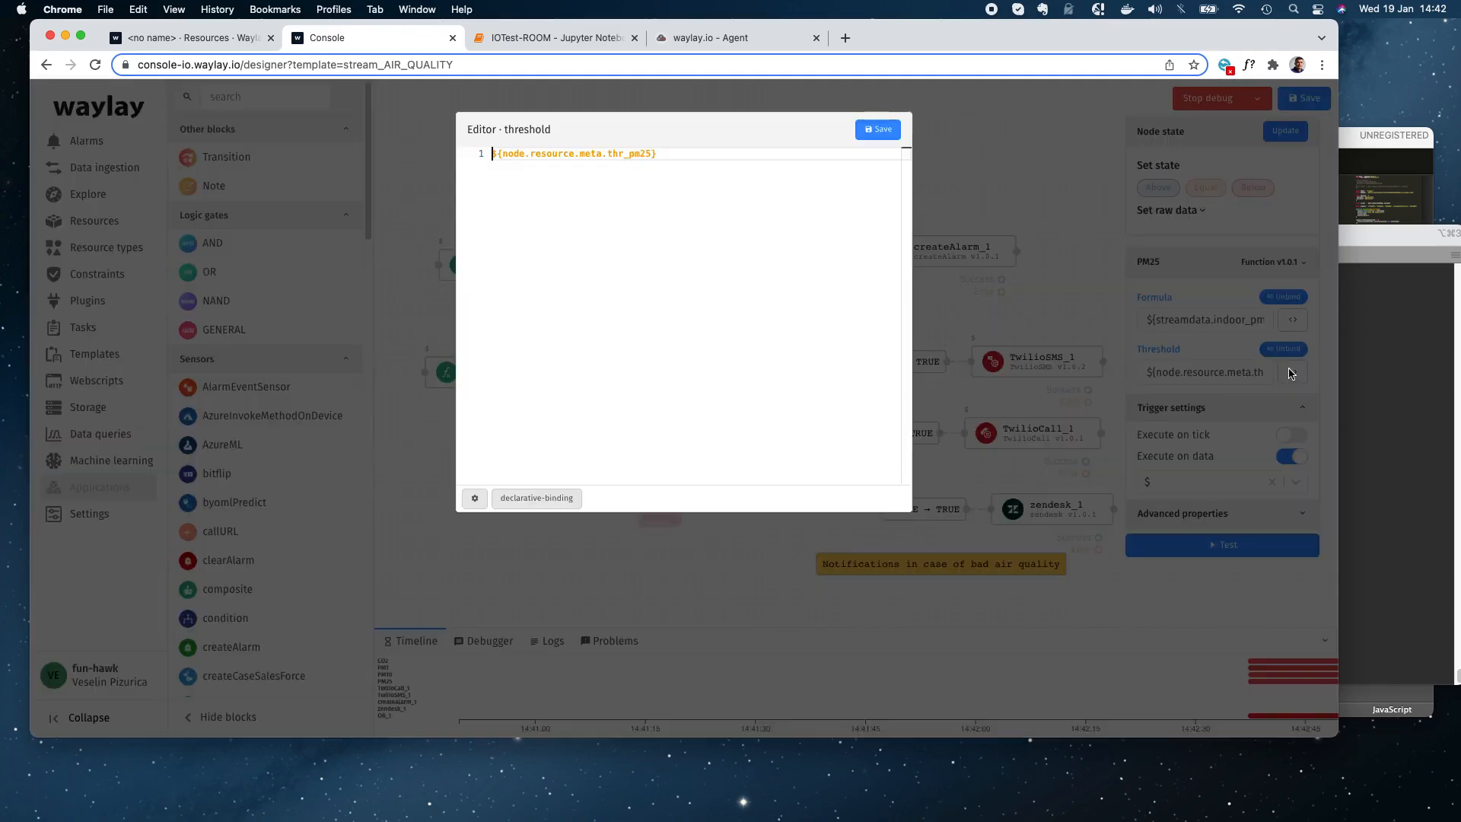
drag(691, 152, 454, 149)
click(875, 131)
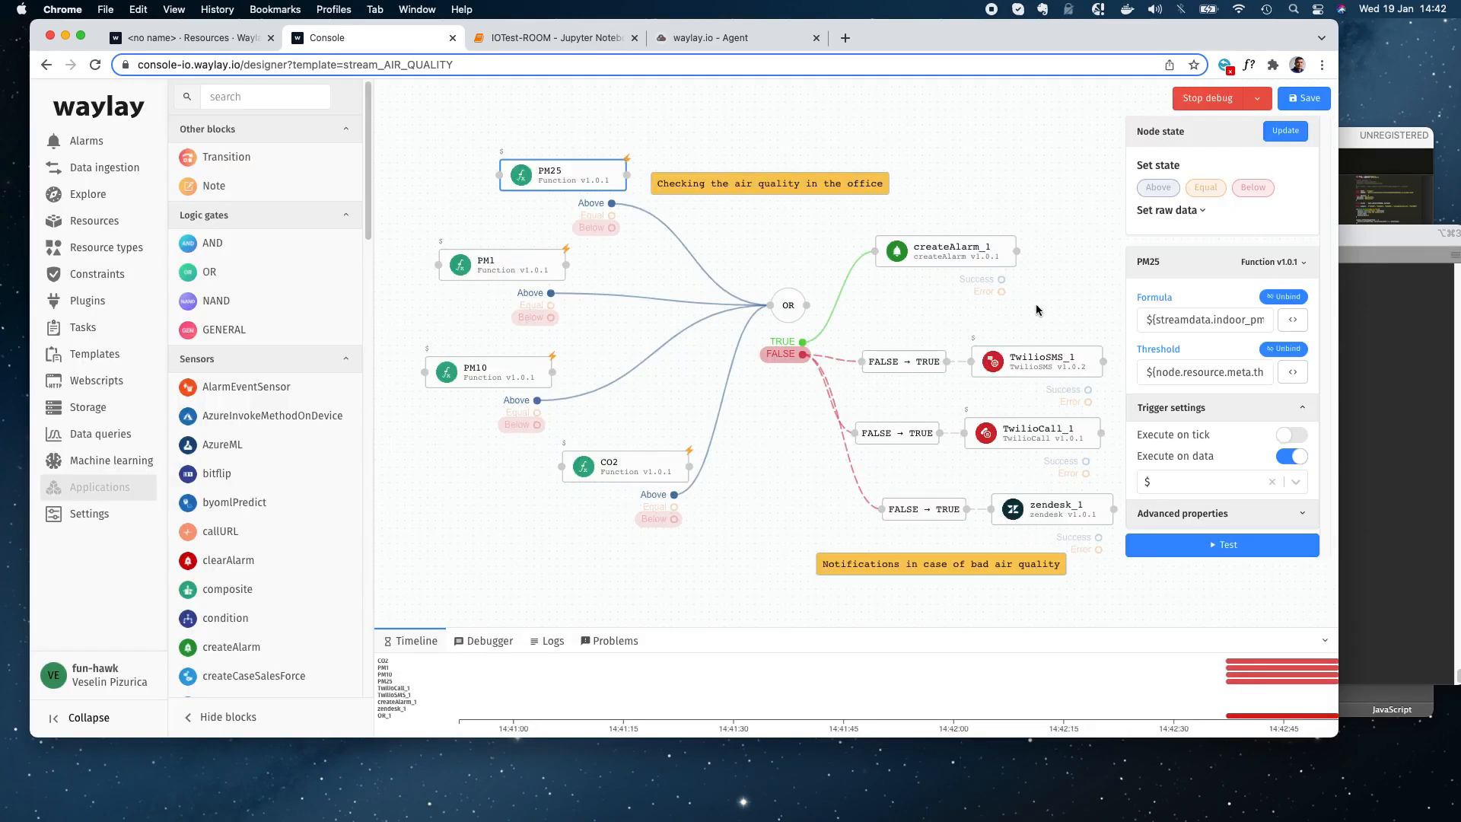
click(1291, 319)
double_click(608, 154)
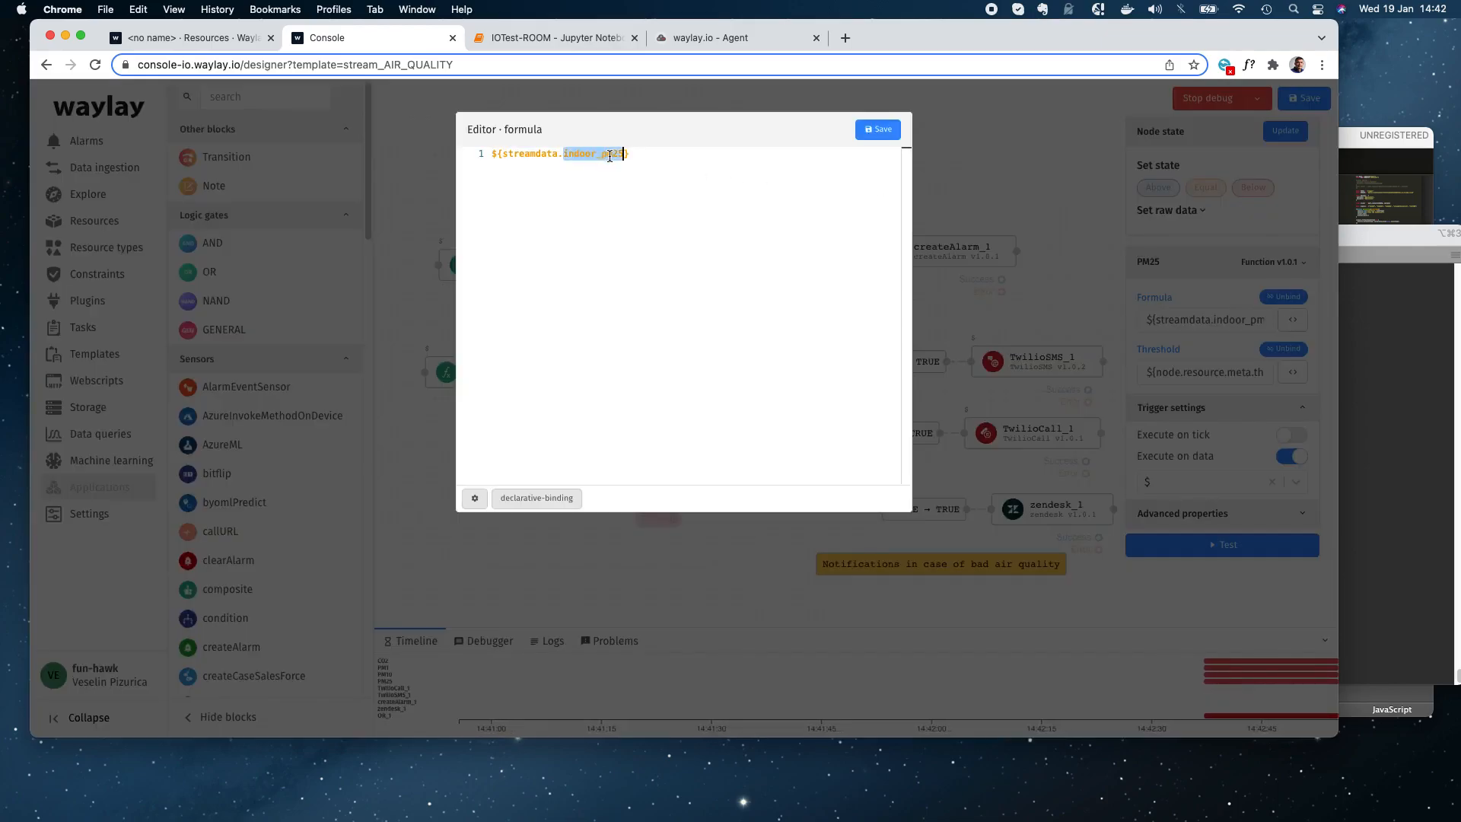
click(874, 131)
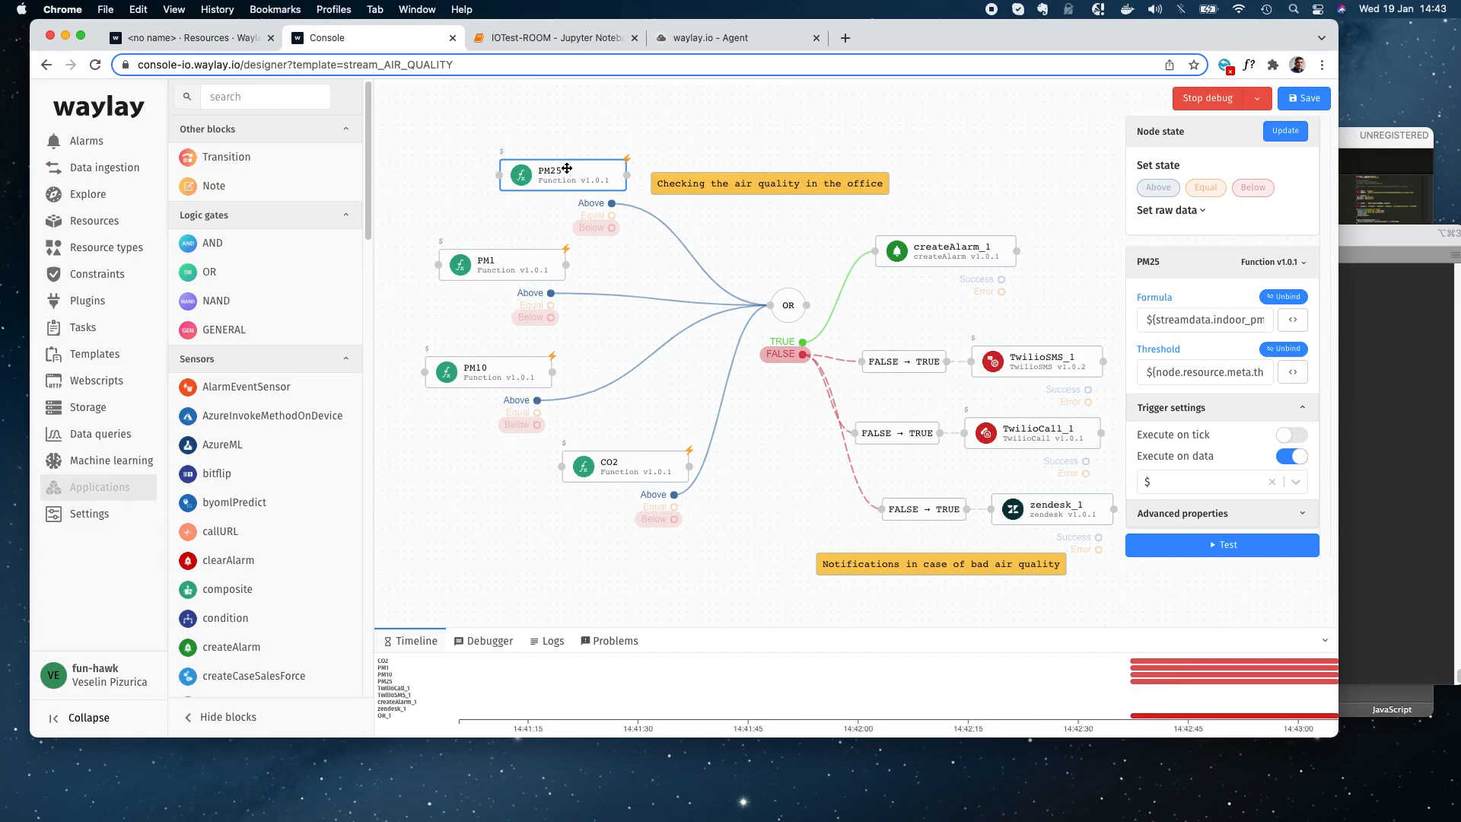
- Set the room resource's thr_pm25 property to 0, save it, and return to the running debug session
click(216, 40)
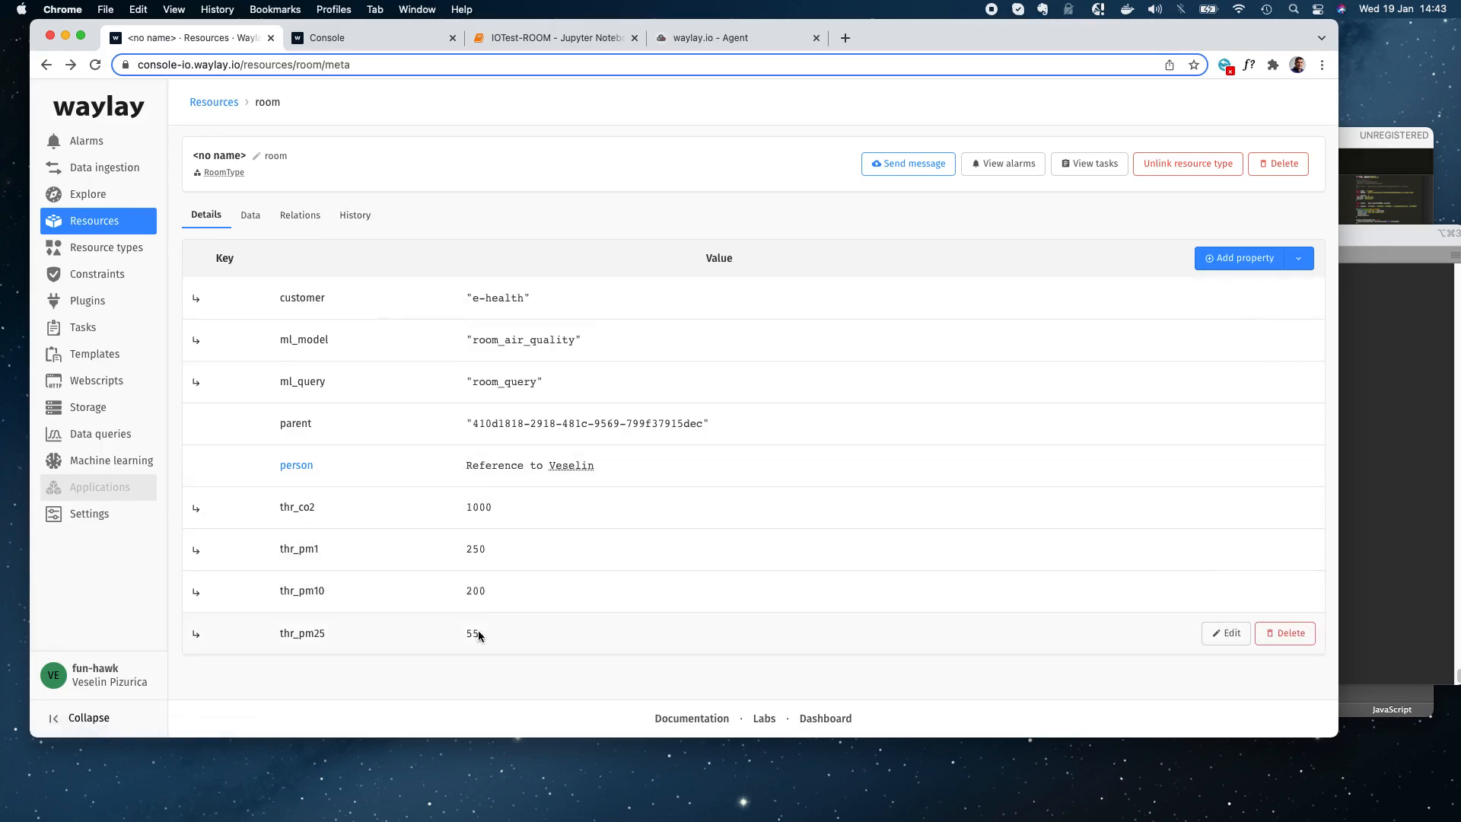
click(1226, 634)
drag(613, 249, 566, 252)
text(0)
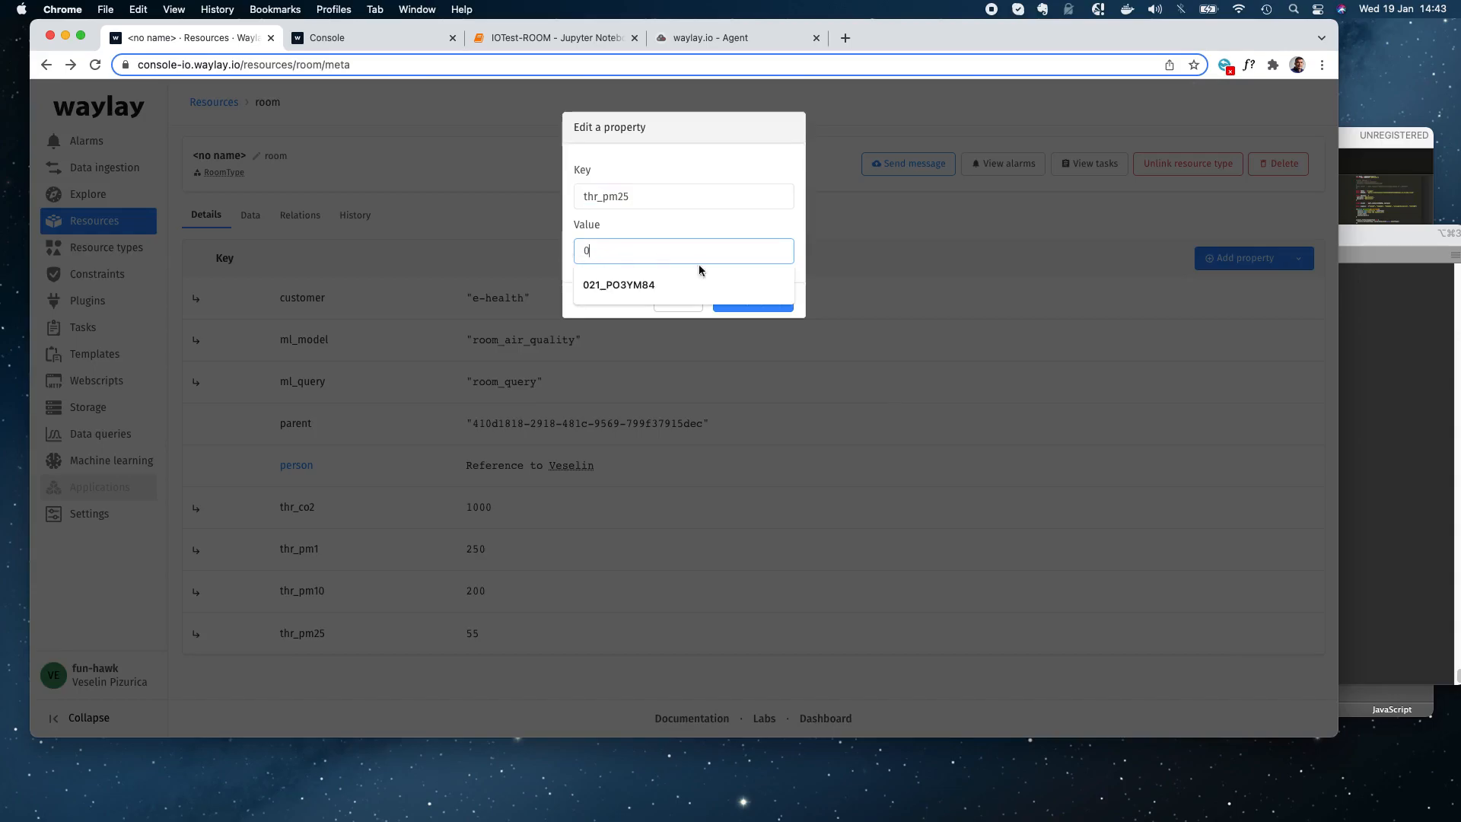
click(767, 304)
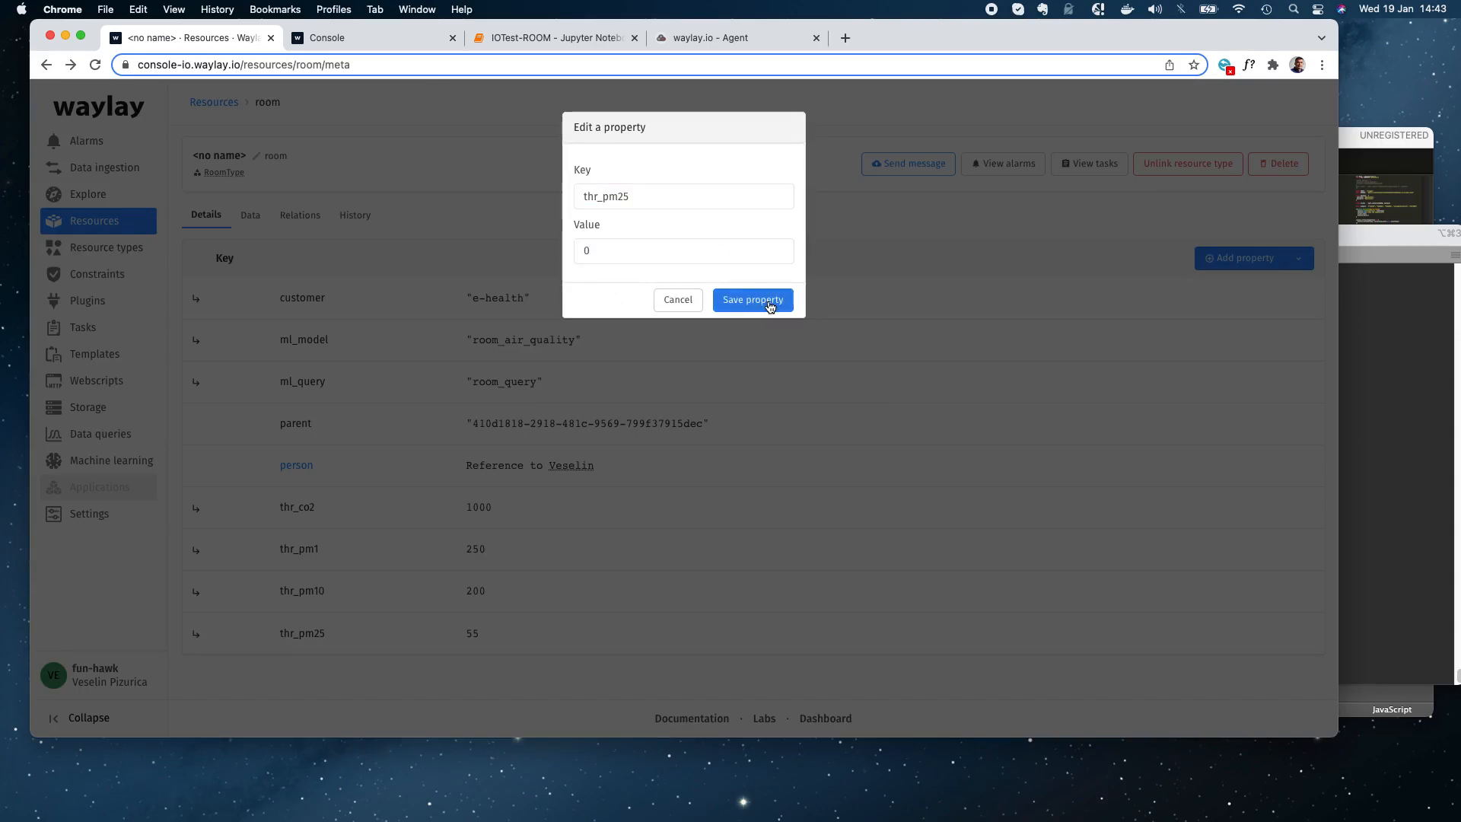
click(366, 37)
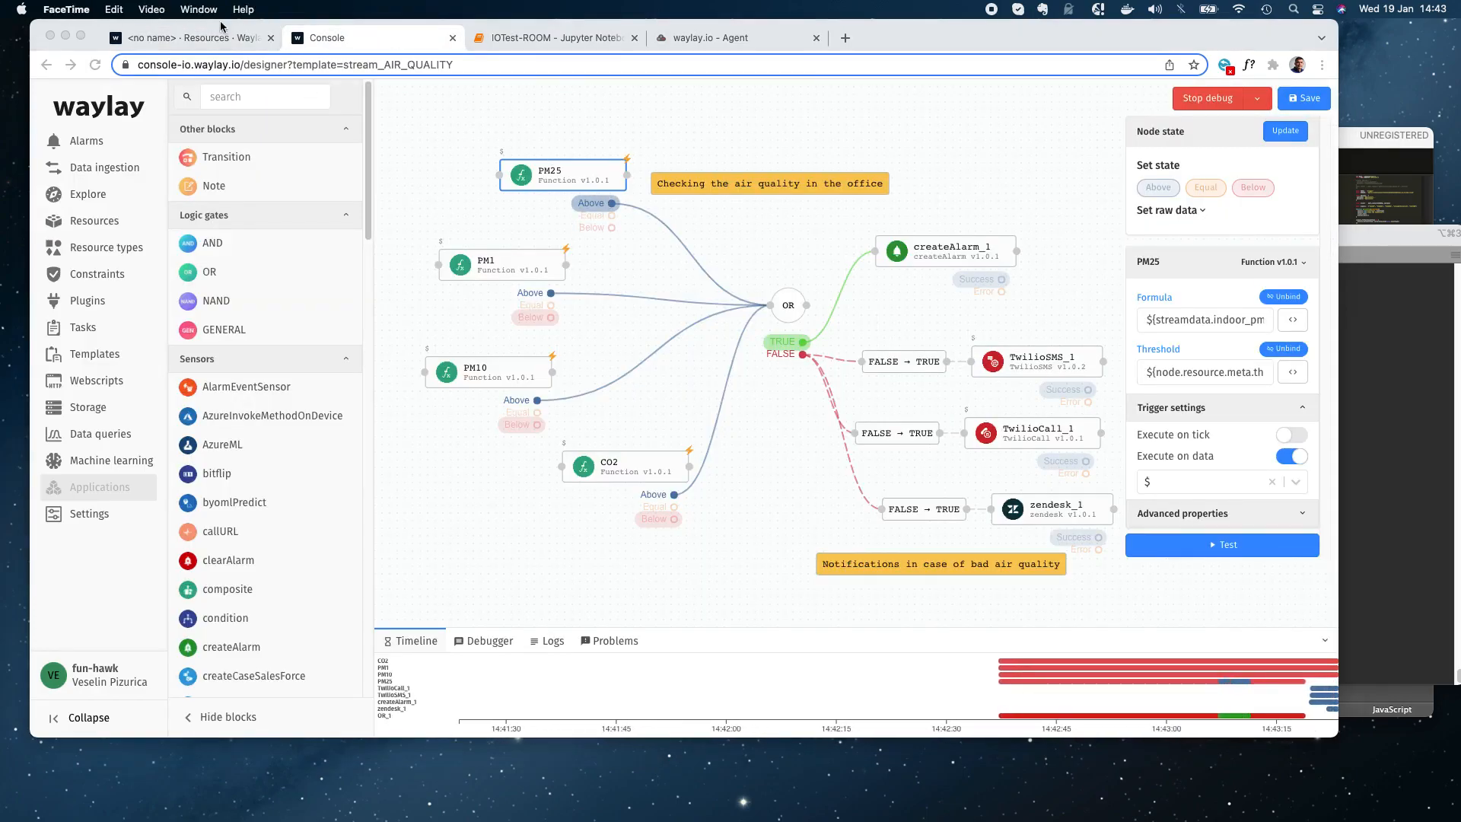
- Delete the overridden thr_pm25 property from the room resource
click(198, 38)
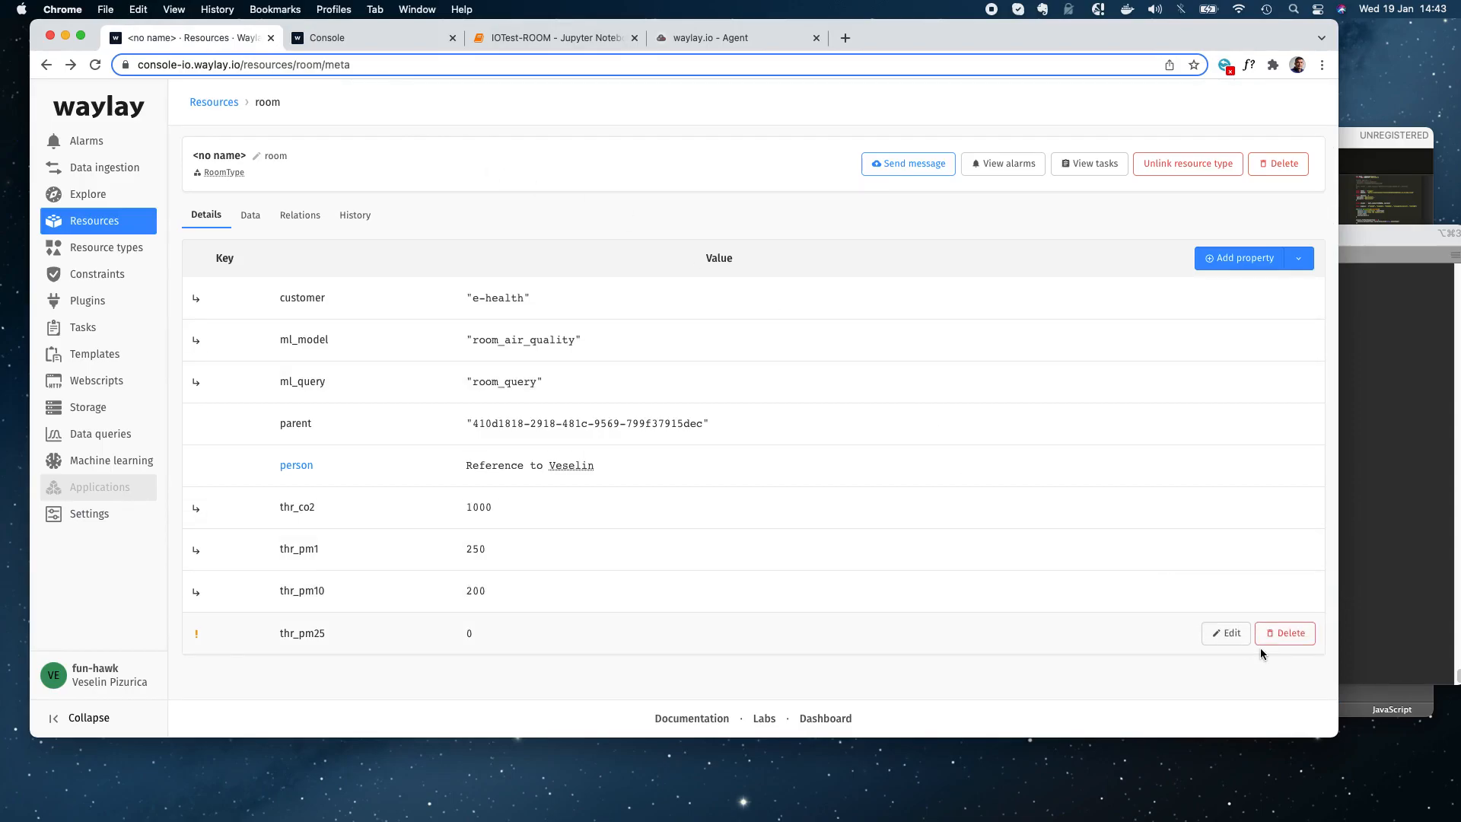
click(1291, 634)
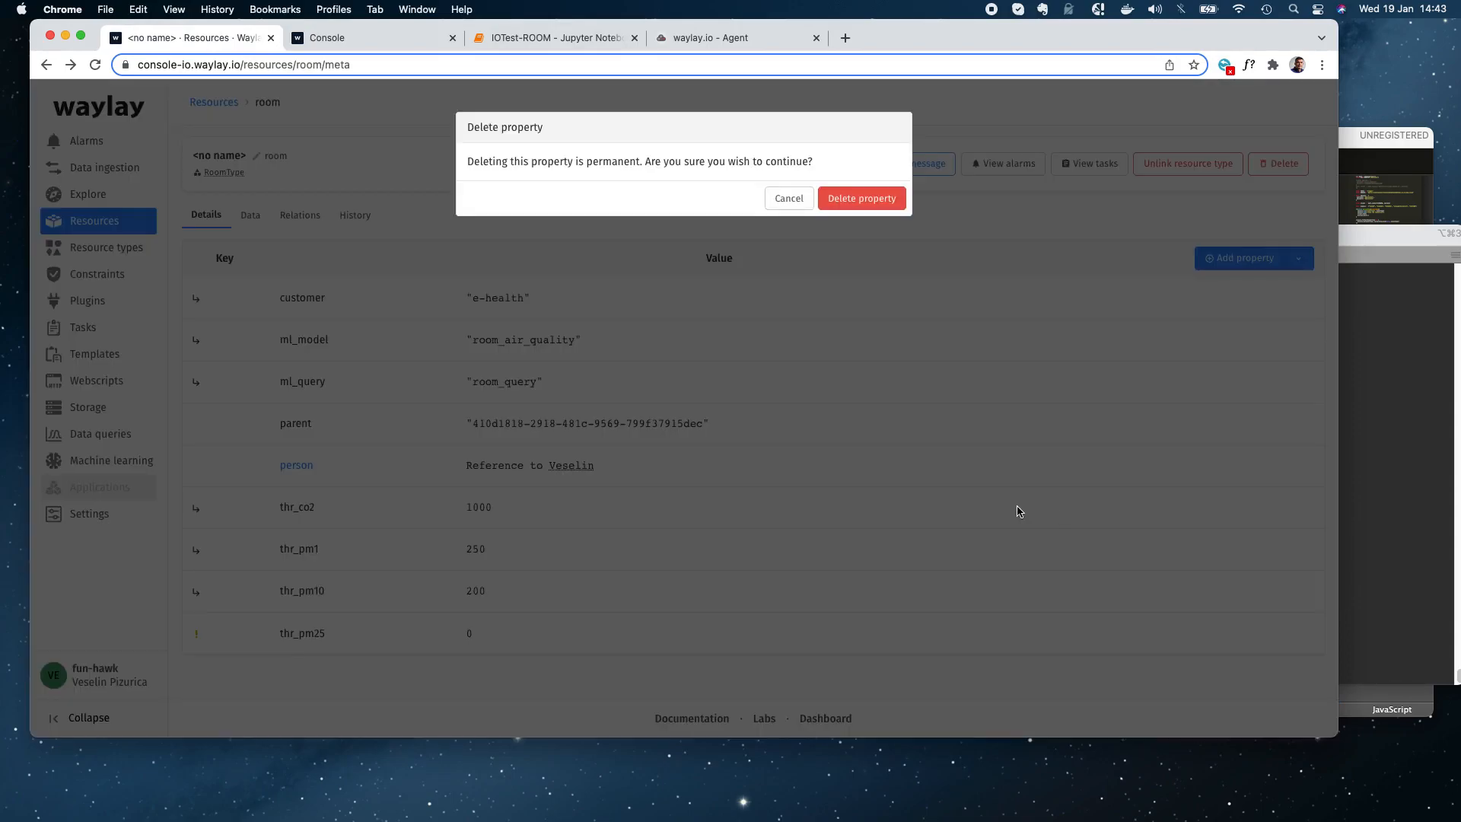
click(867, 202)
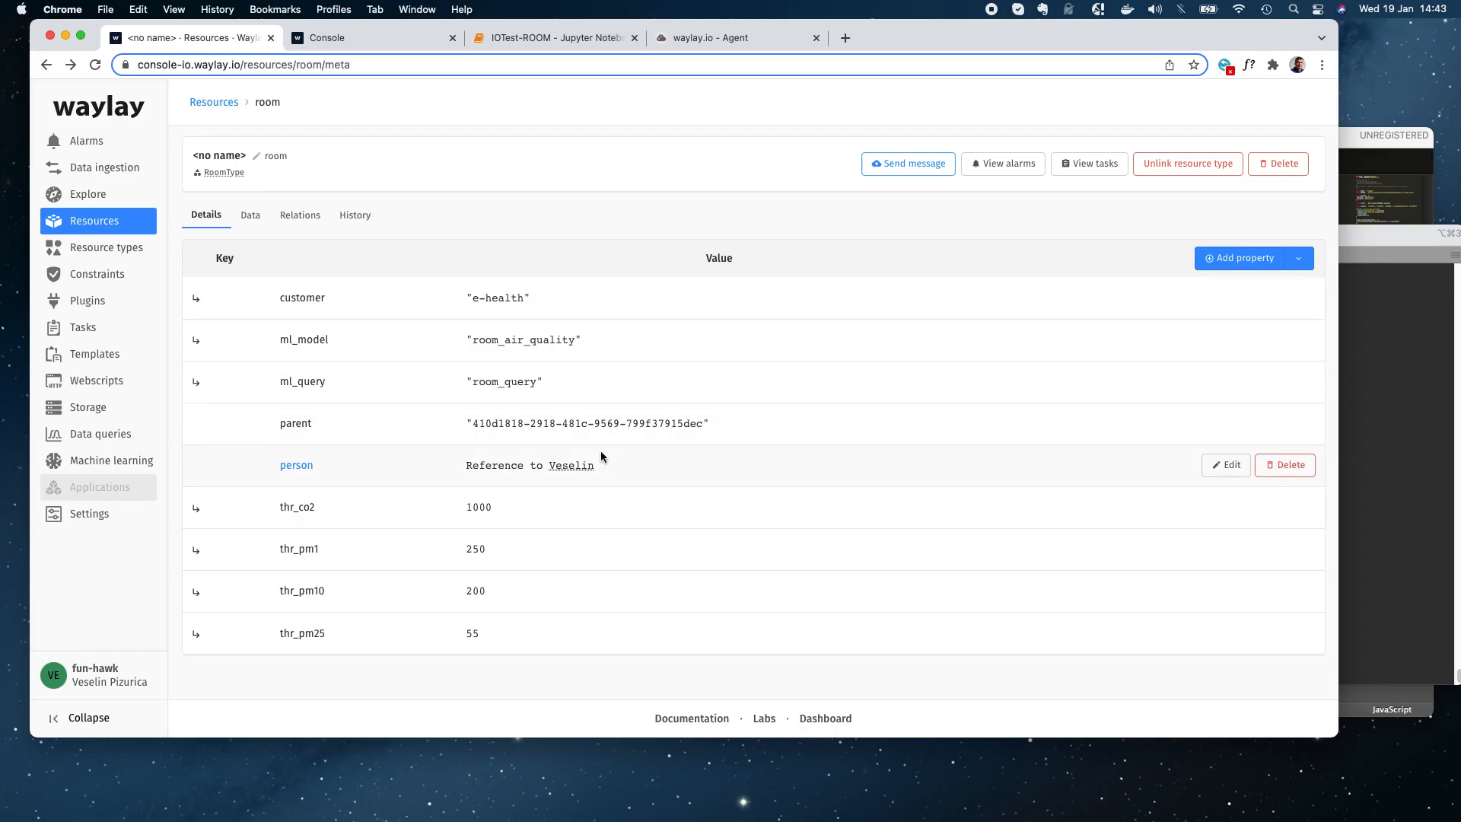
- Check the room's person reference, and inspect the To expression of the TwilioSMS_1 node in its editor
drag(607, 465, 540, 462)
drag(348, 466, 260, 469)
click(401, 39)
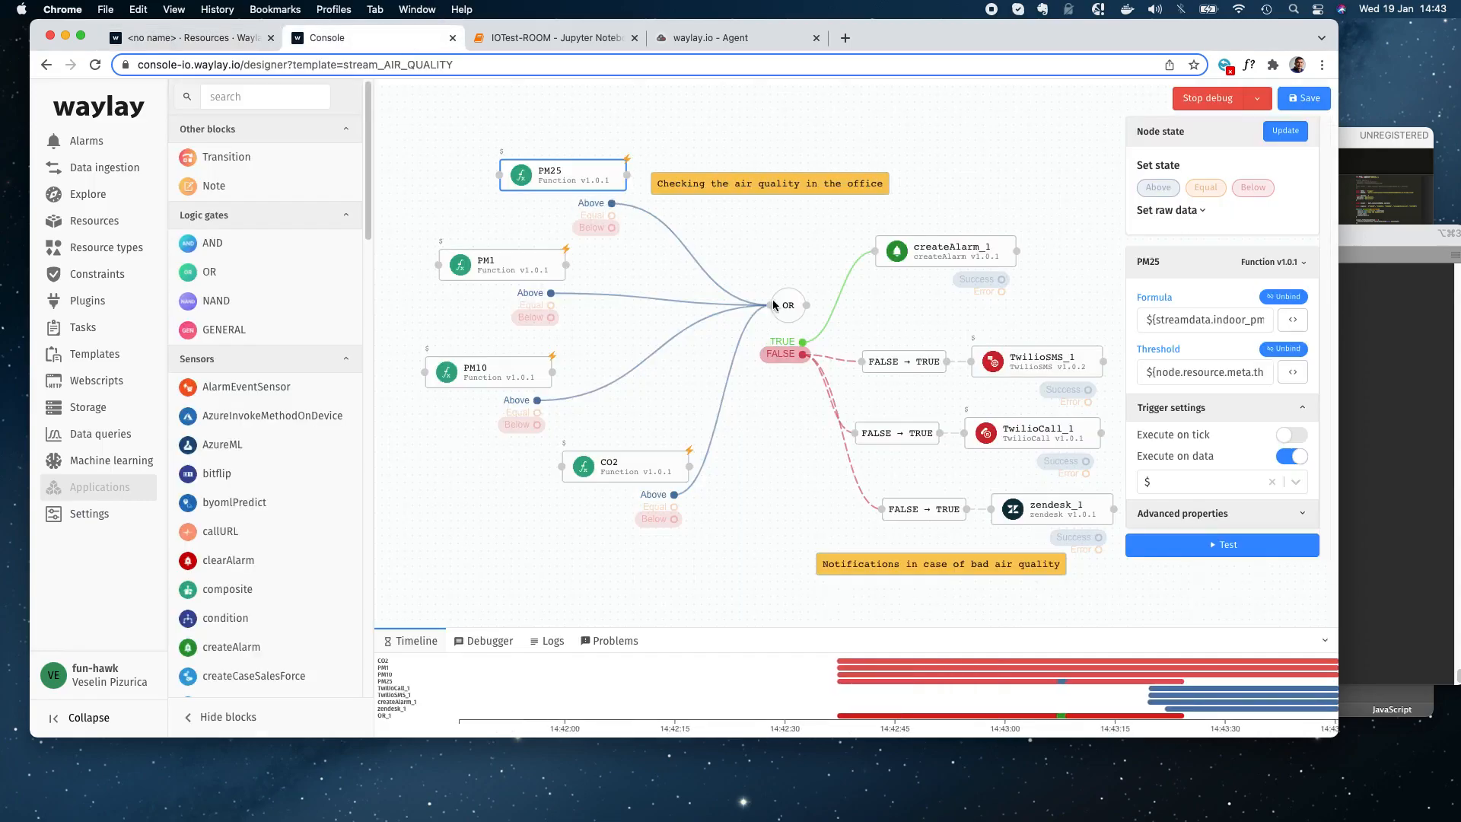
click(1037, 359)
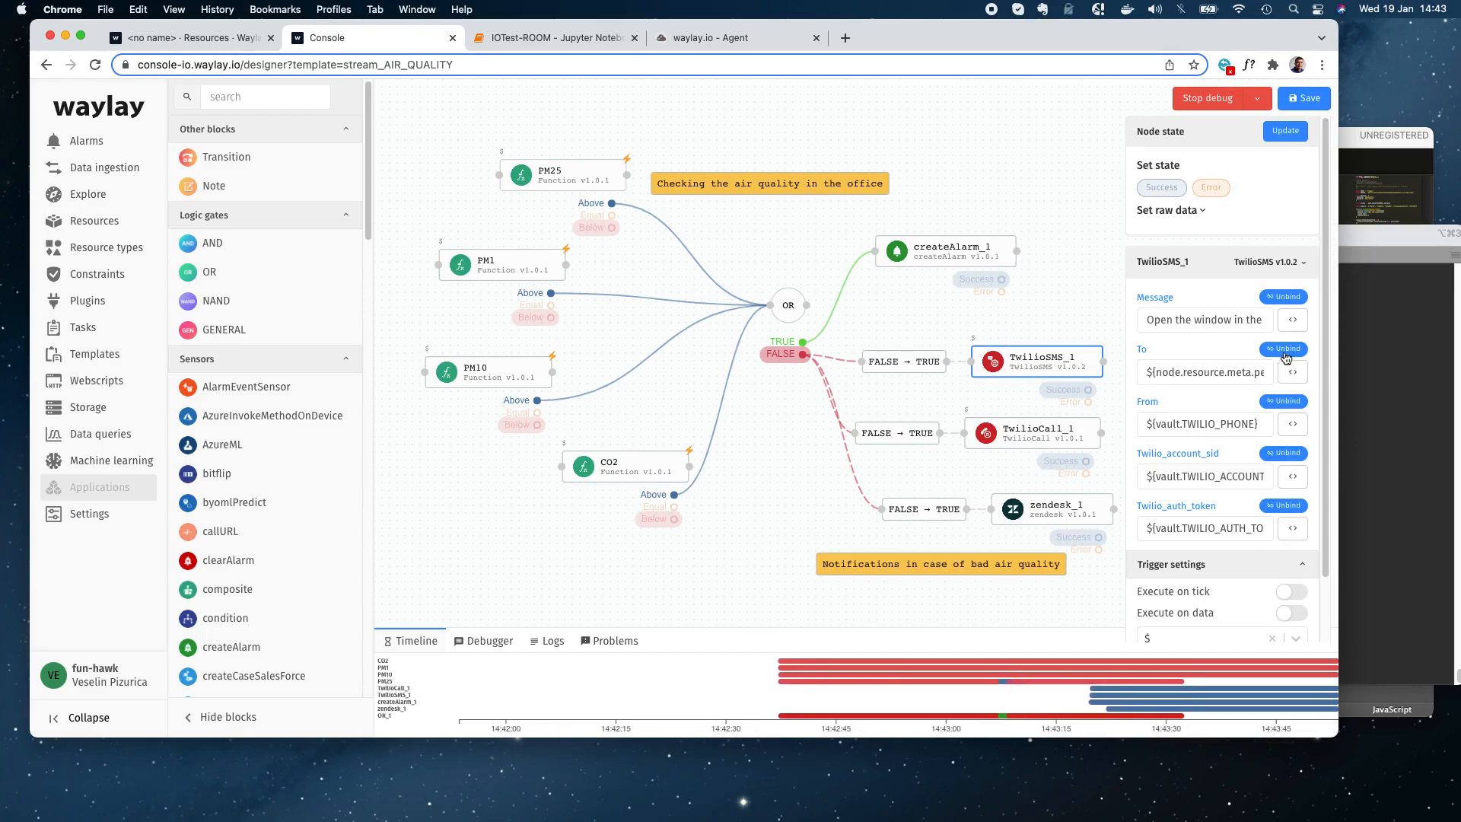
click(1294, 376)
key(super+a)
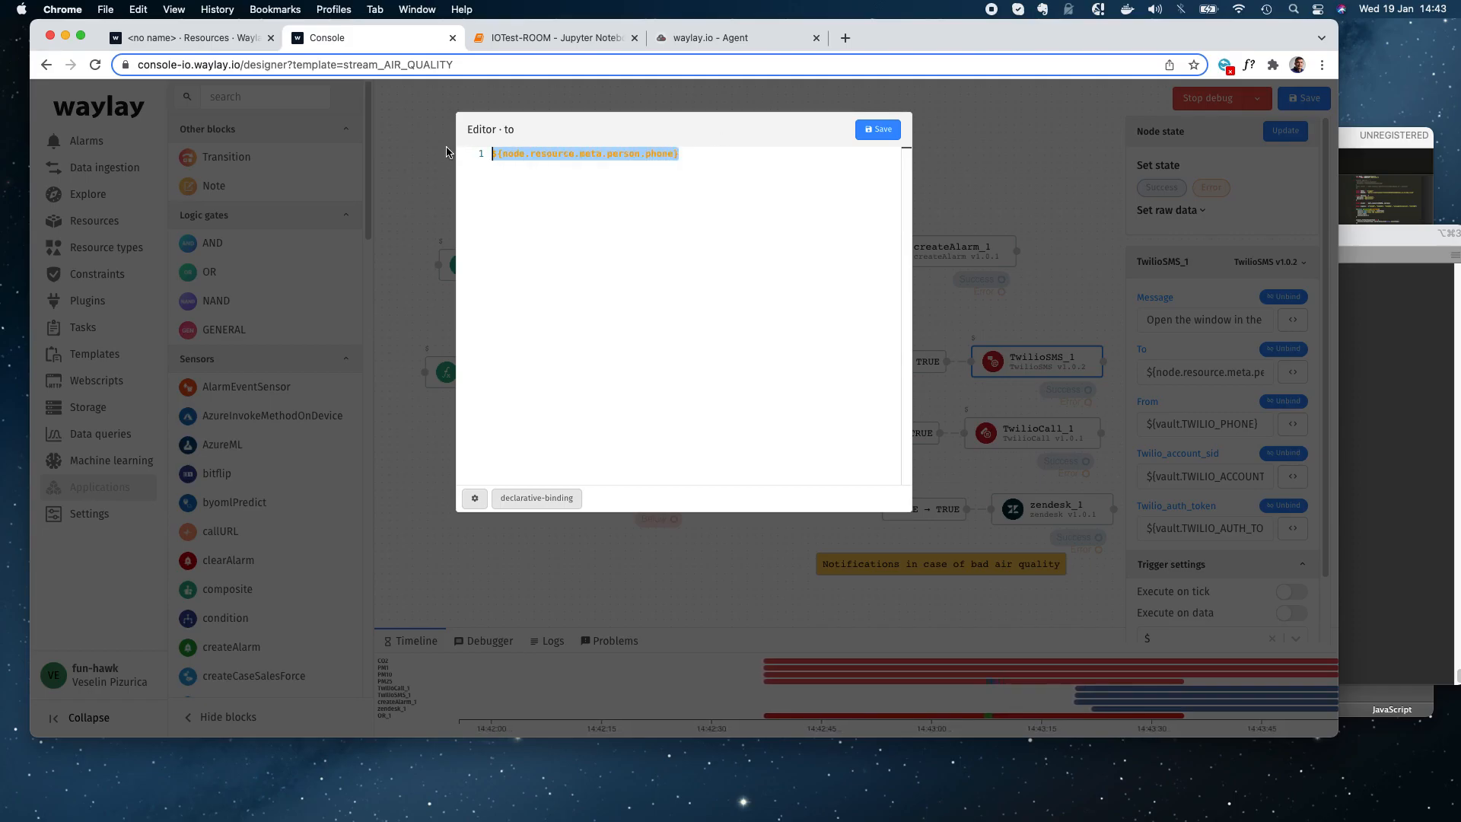
click(557, 155)
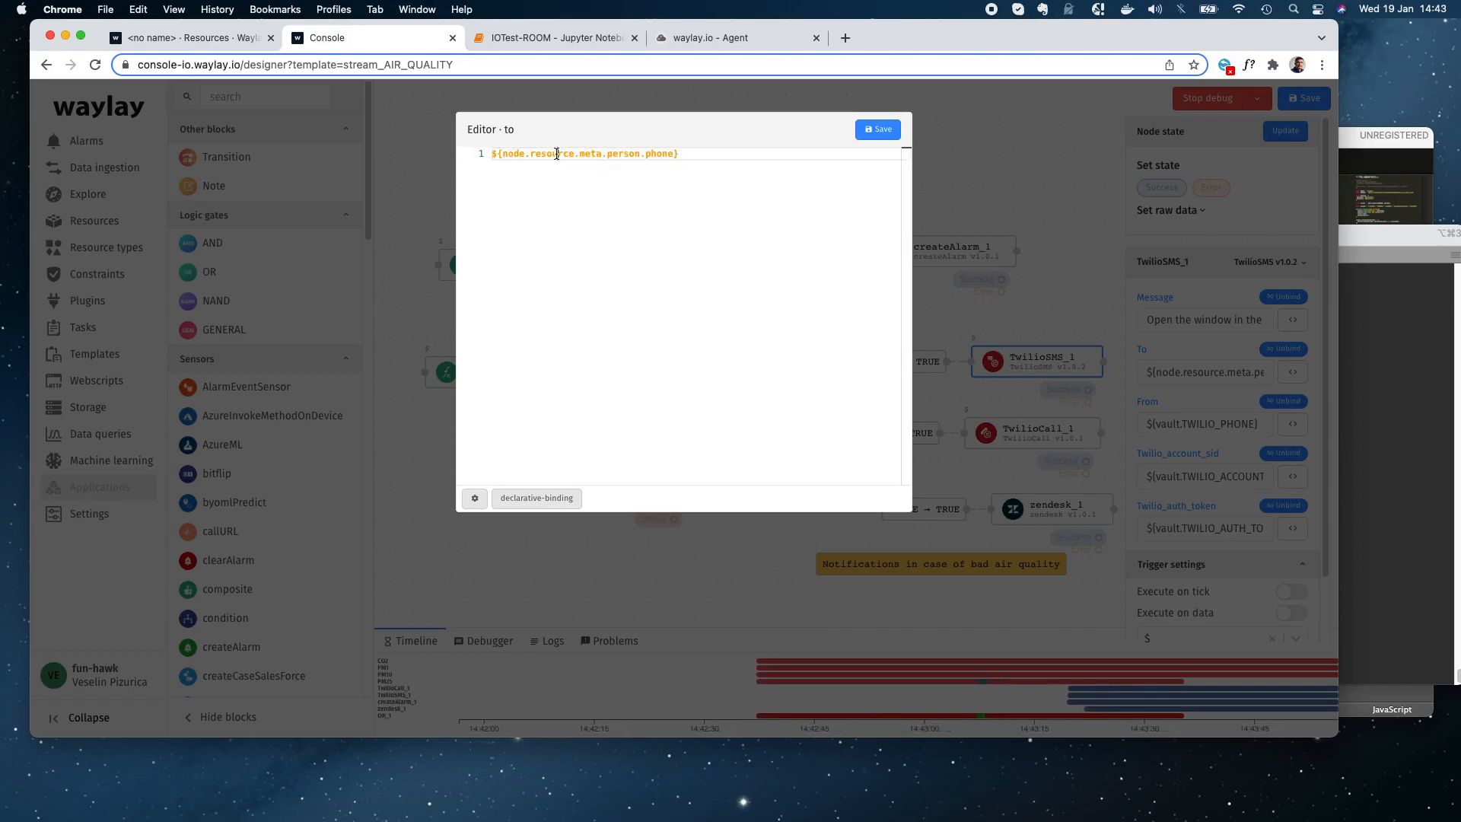
double_click(621, 154)
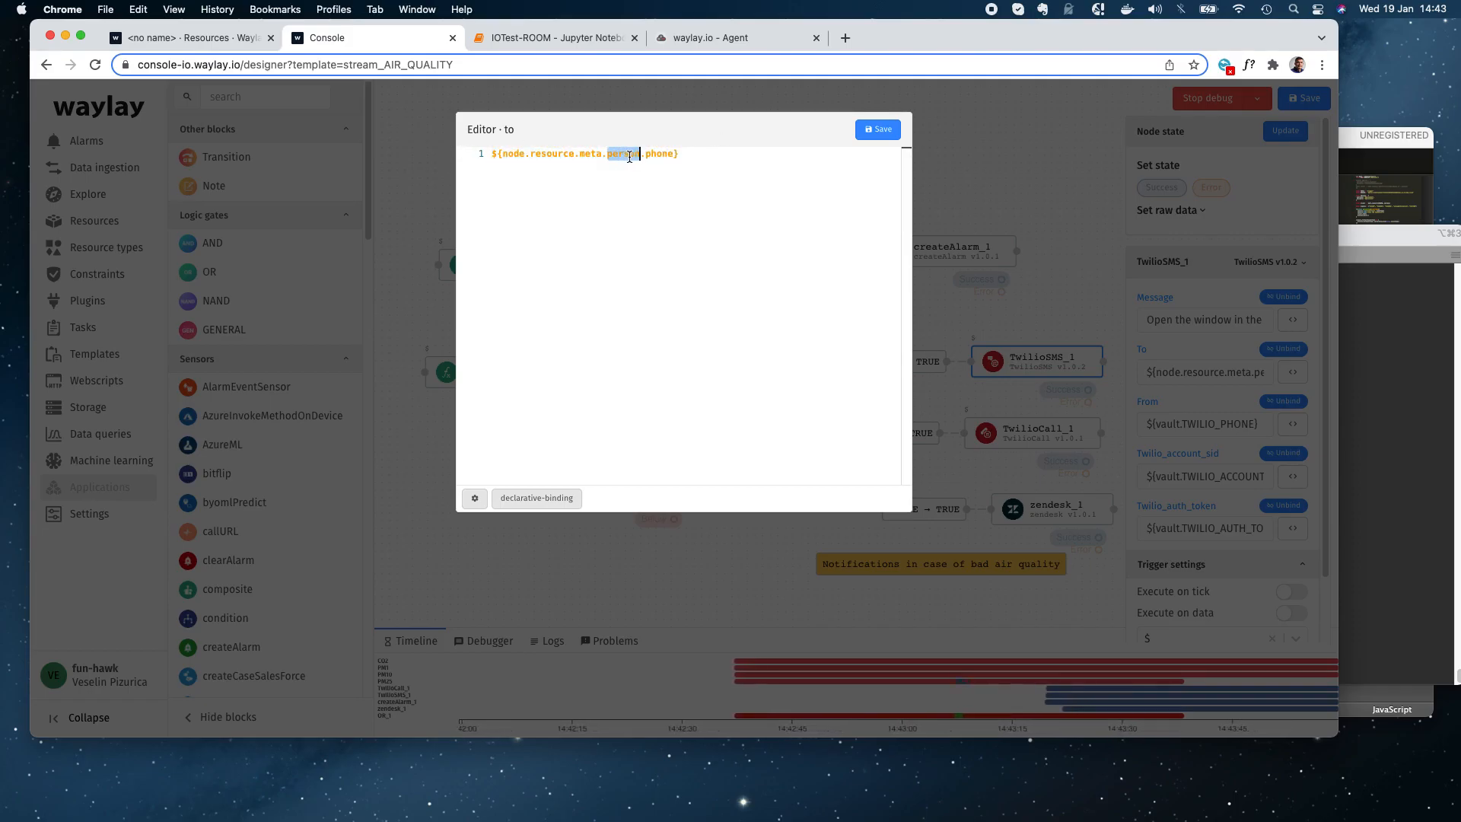
double_click(661, 154)
click(869, 132)
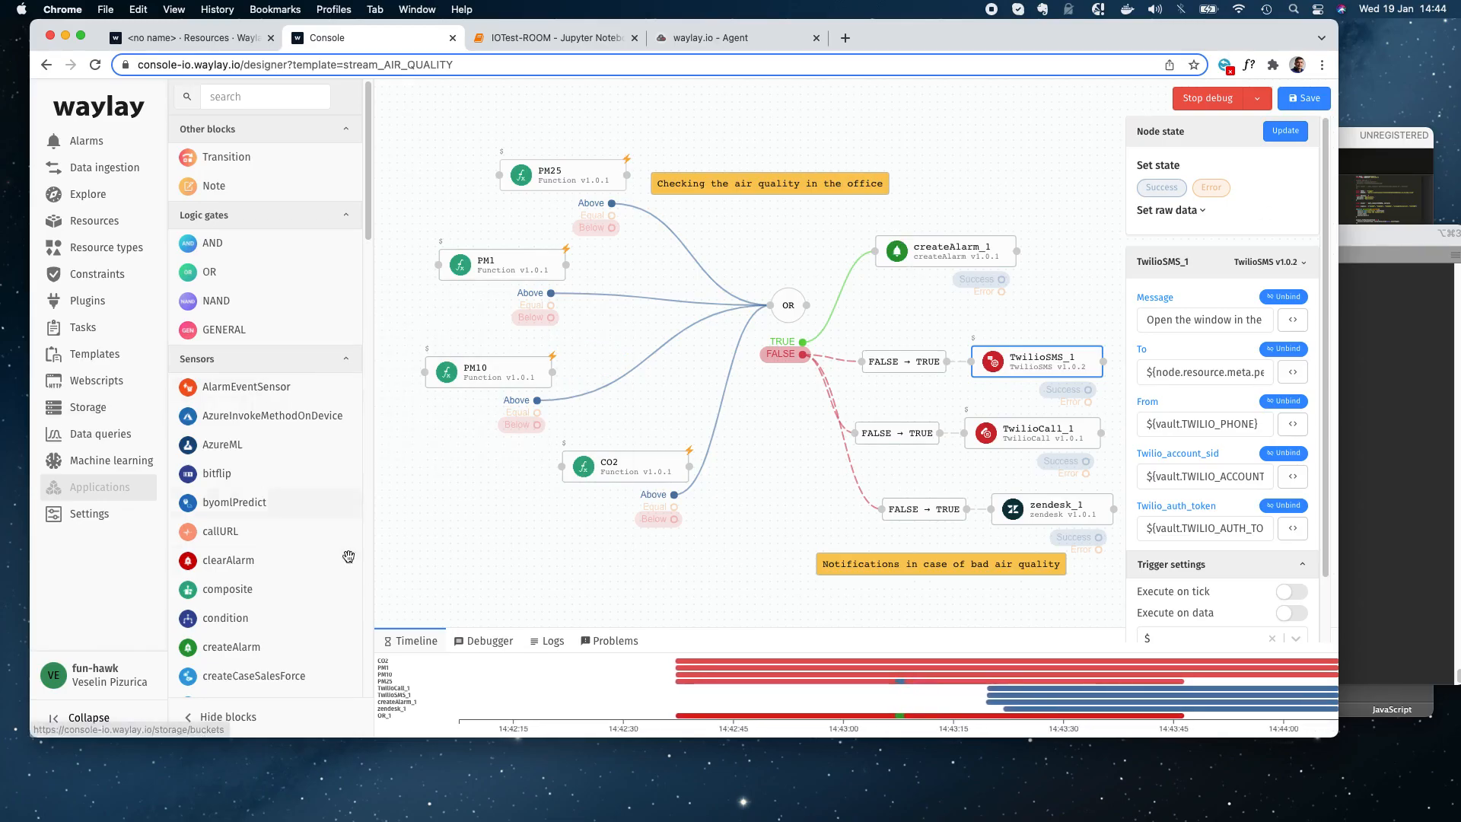
- Switch to iTerm2, stop the running publisher, and rerun node mqtt_p.js -f room_data.csv room
key(ctrl+Up)
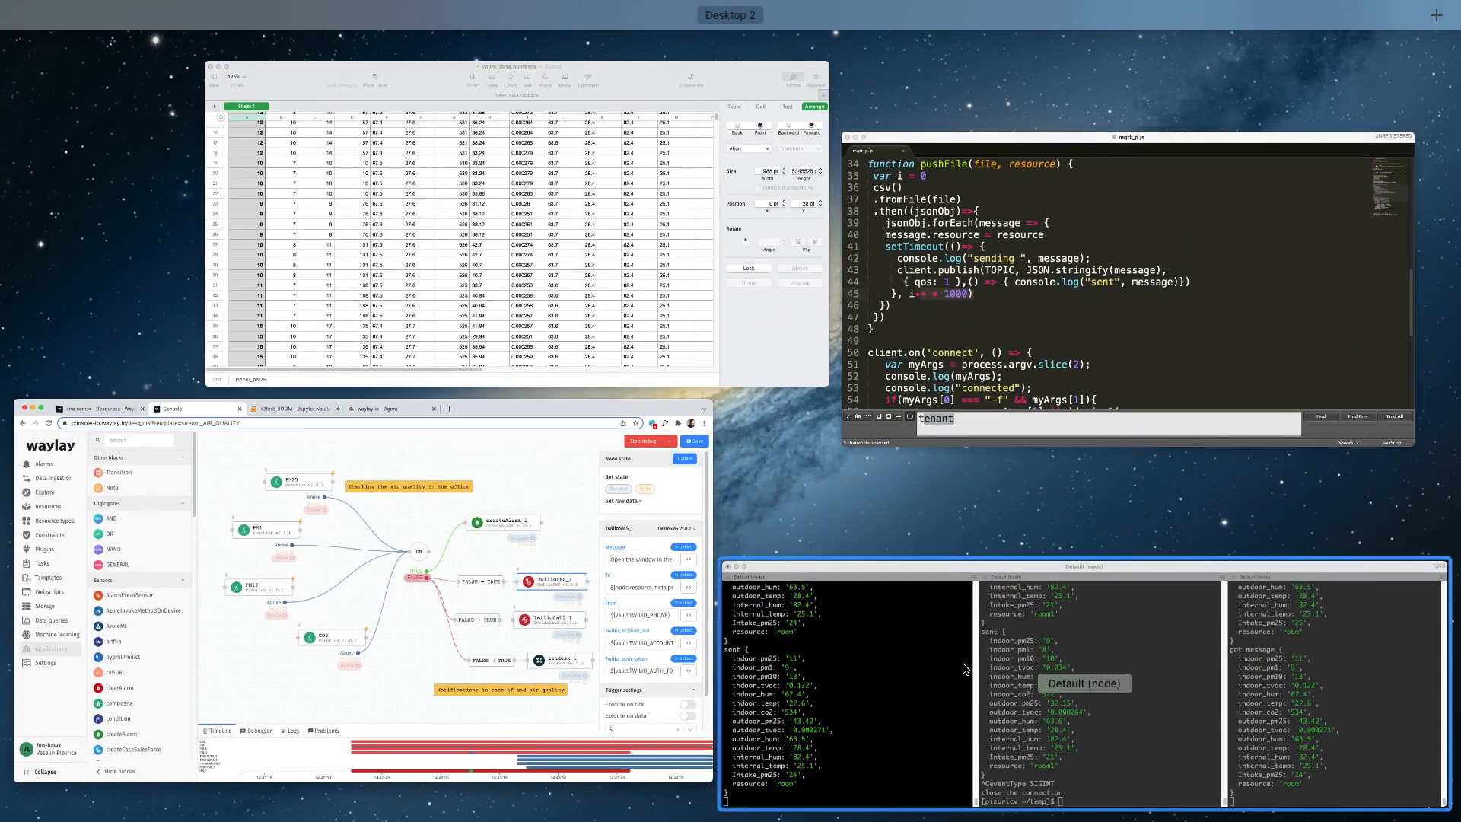
click(1228, 644)
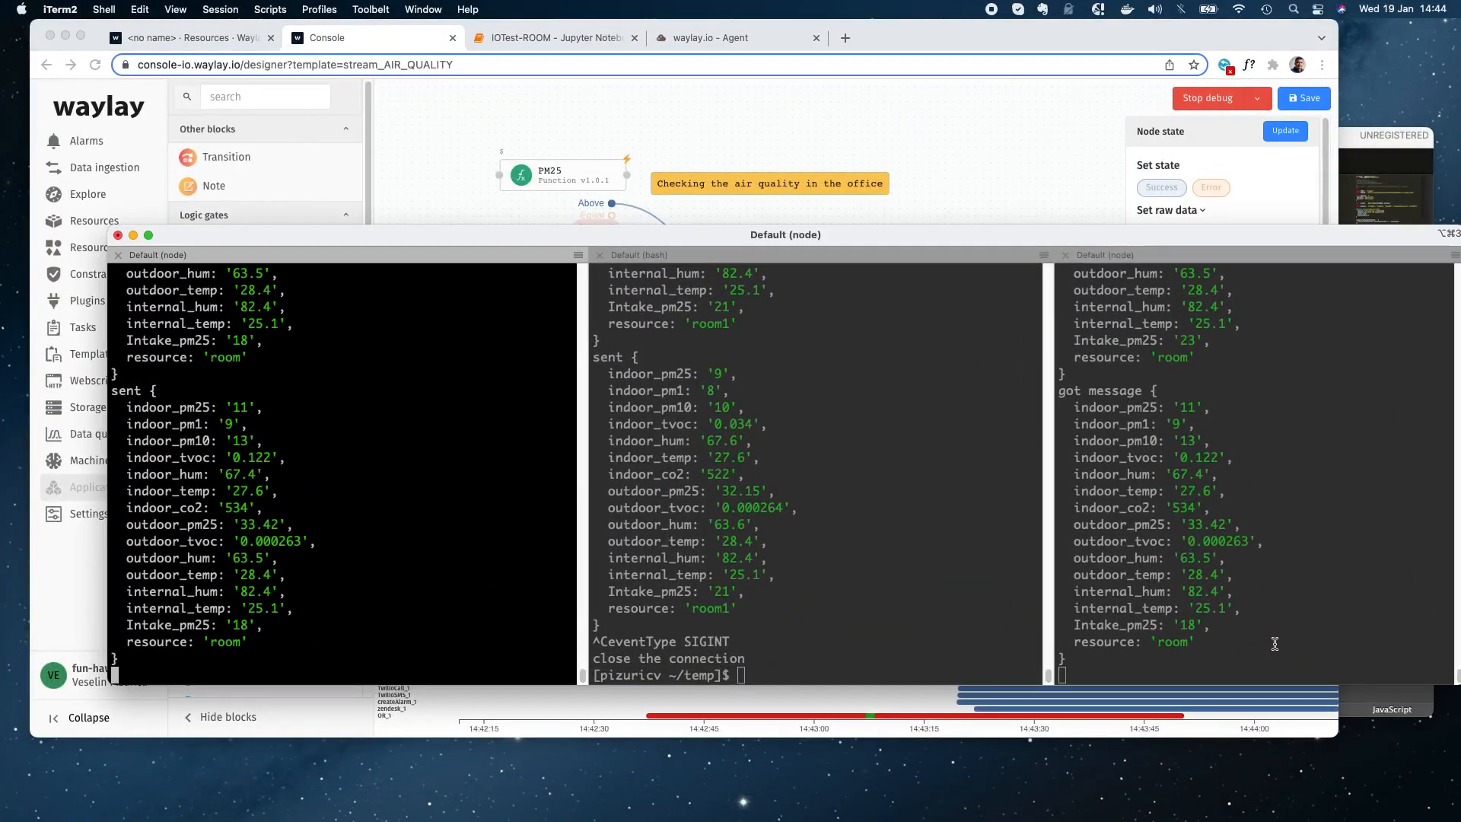
key(ctrl+c)
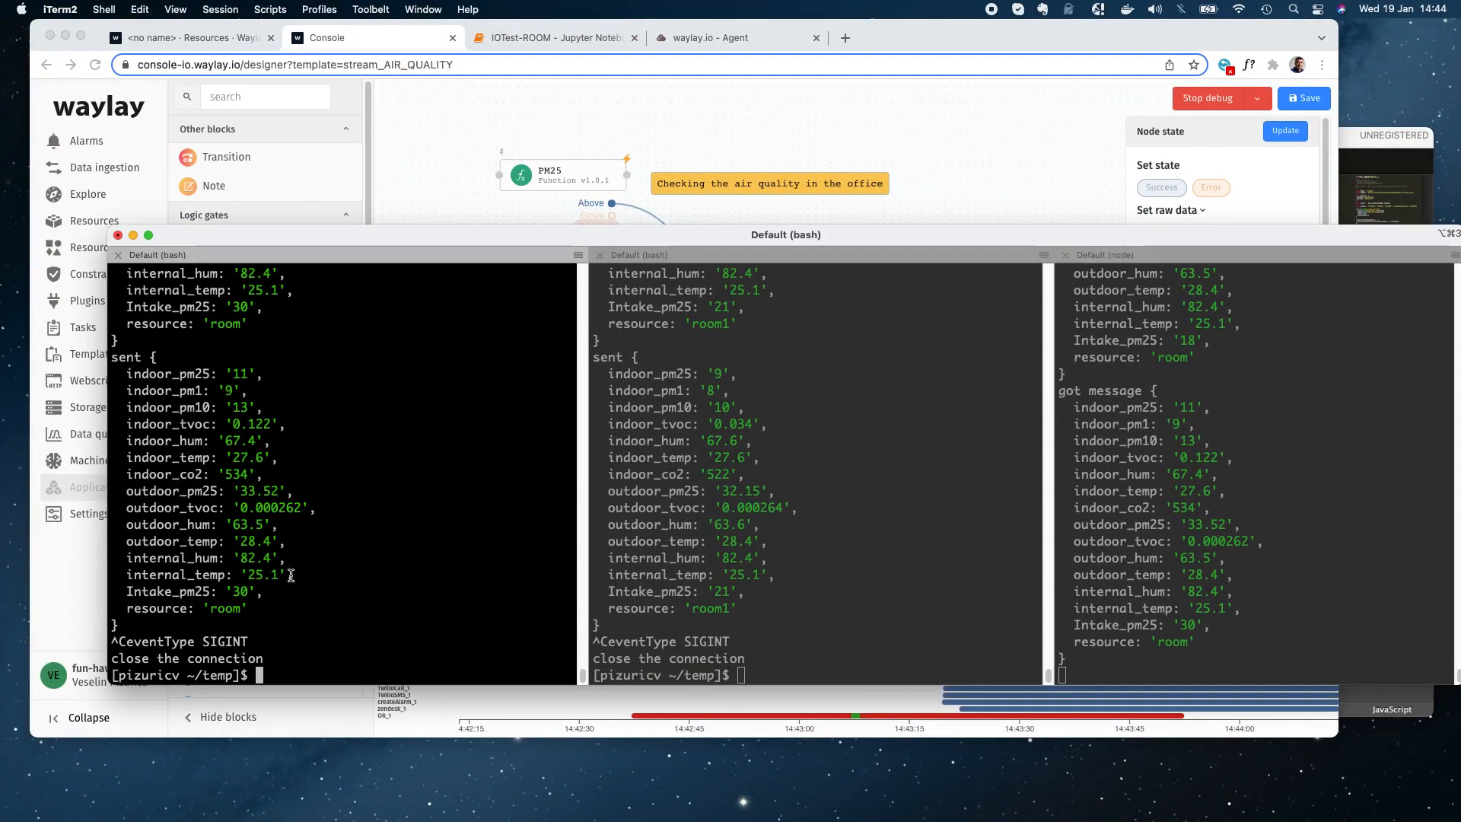
key(Up)
key(Return)
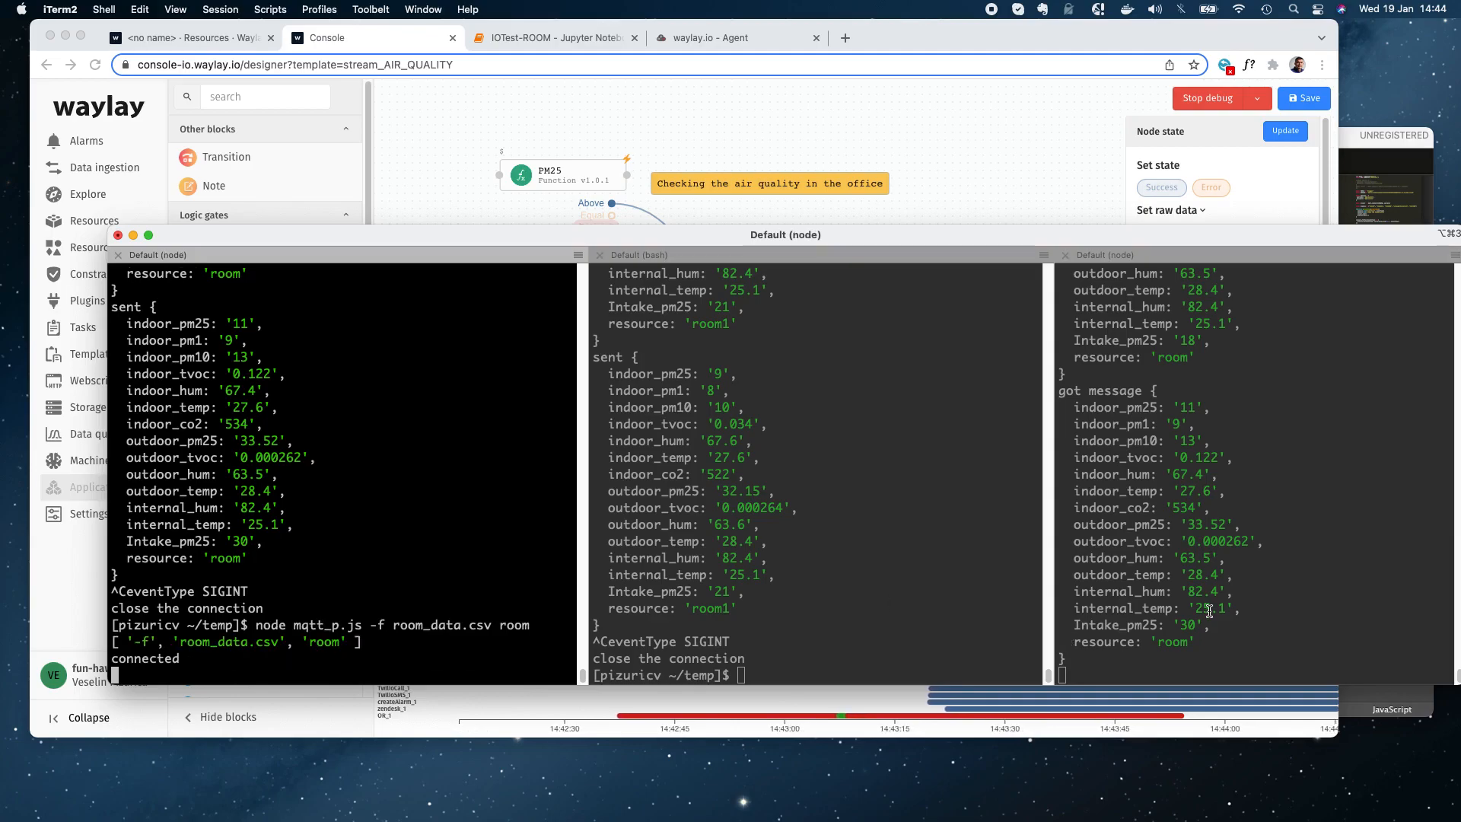
- Stop the message listener, run node mqtt_p.js room indoor_co2 2500 in its place, and return to the designer in Chrome
click(1209, 610)
key(ctrl+c)
key(Up)
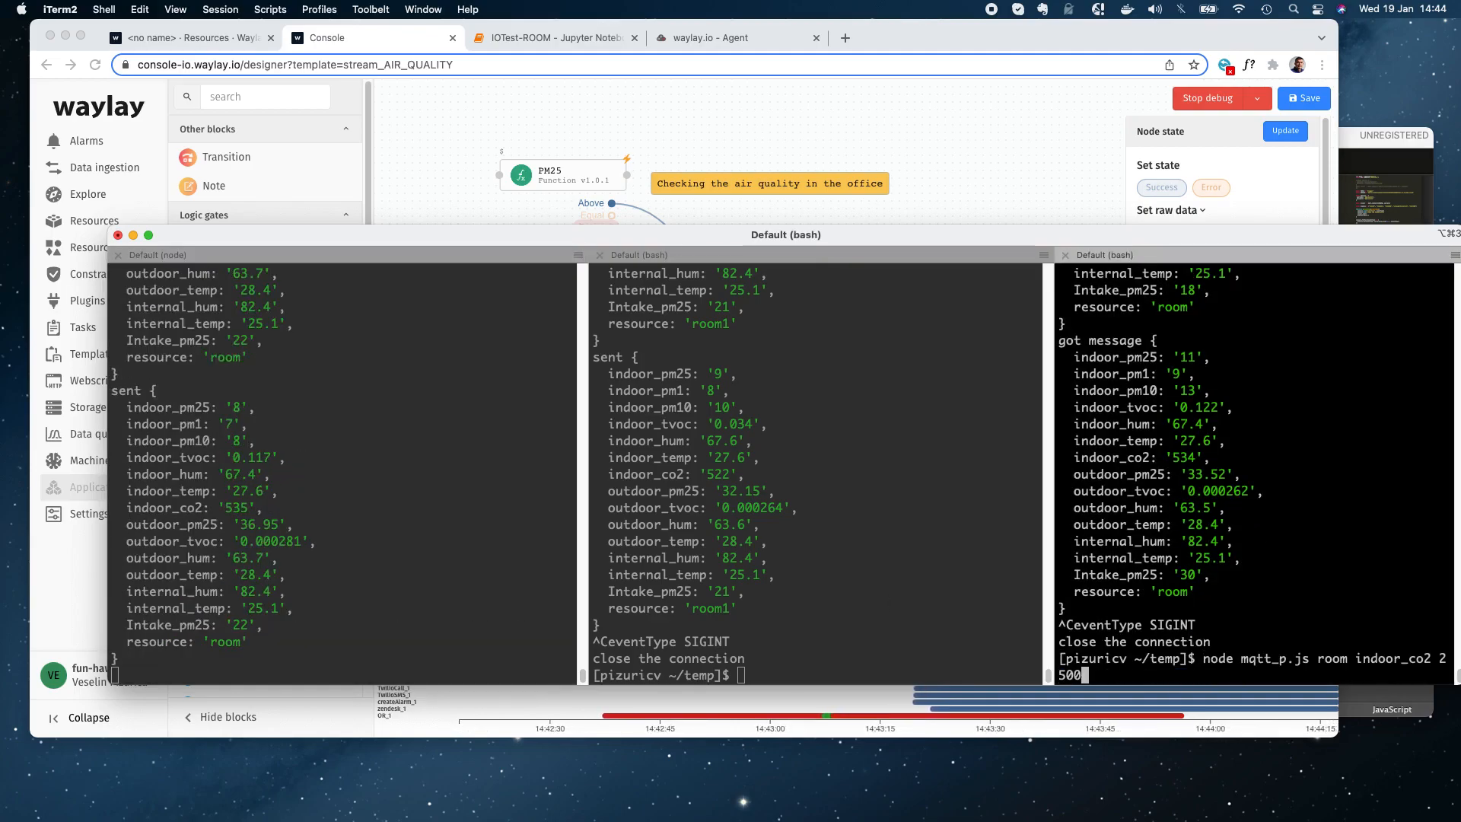
double_click(1388, 657)
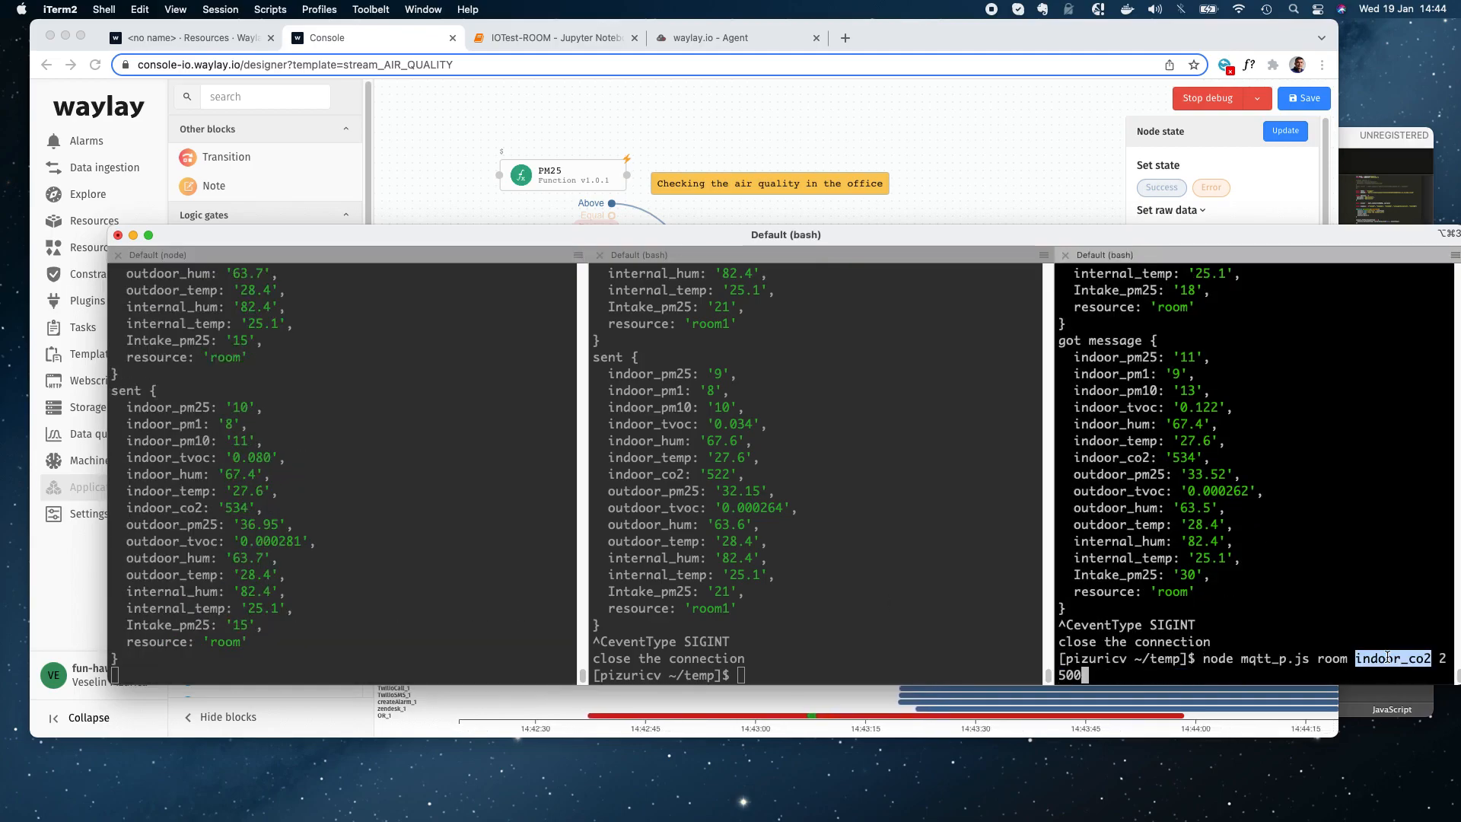
click(1191, 657)
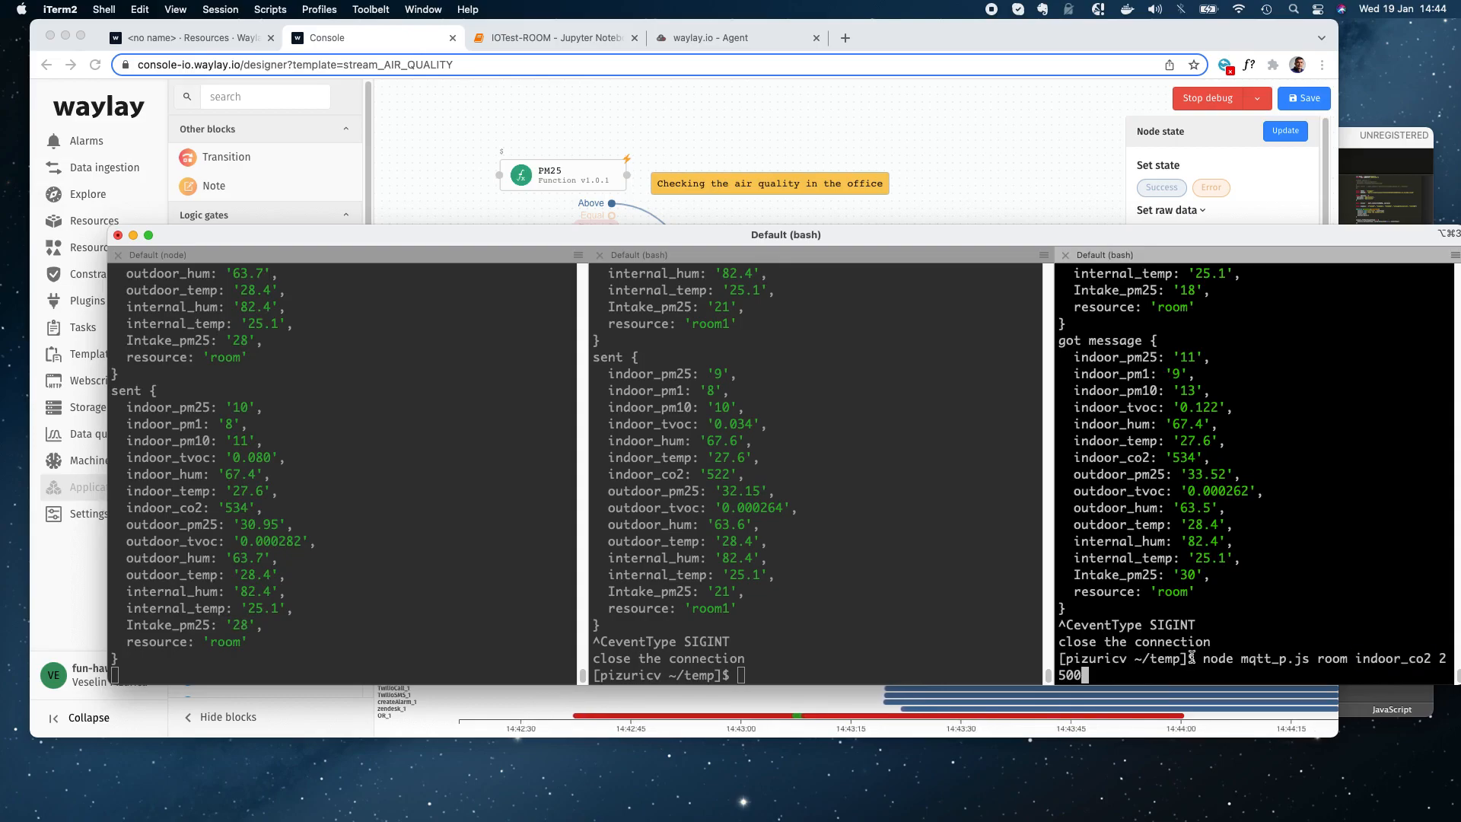
key(Return)
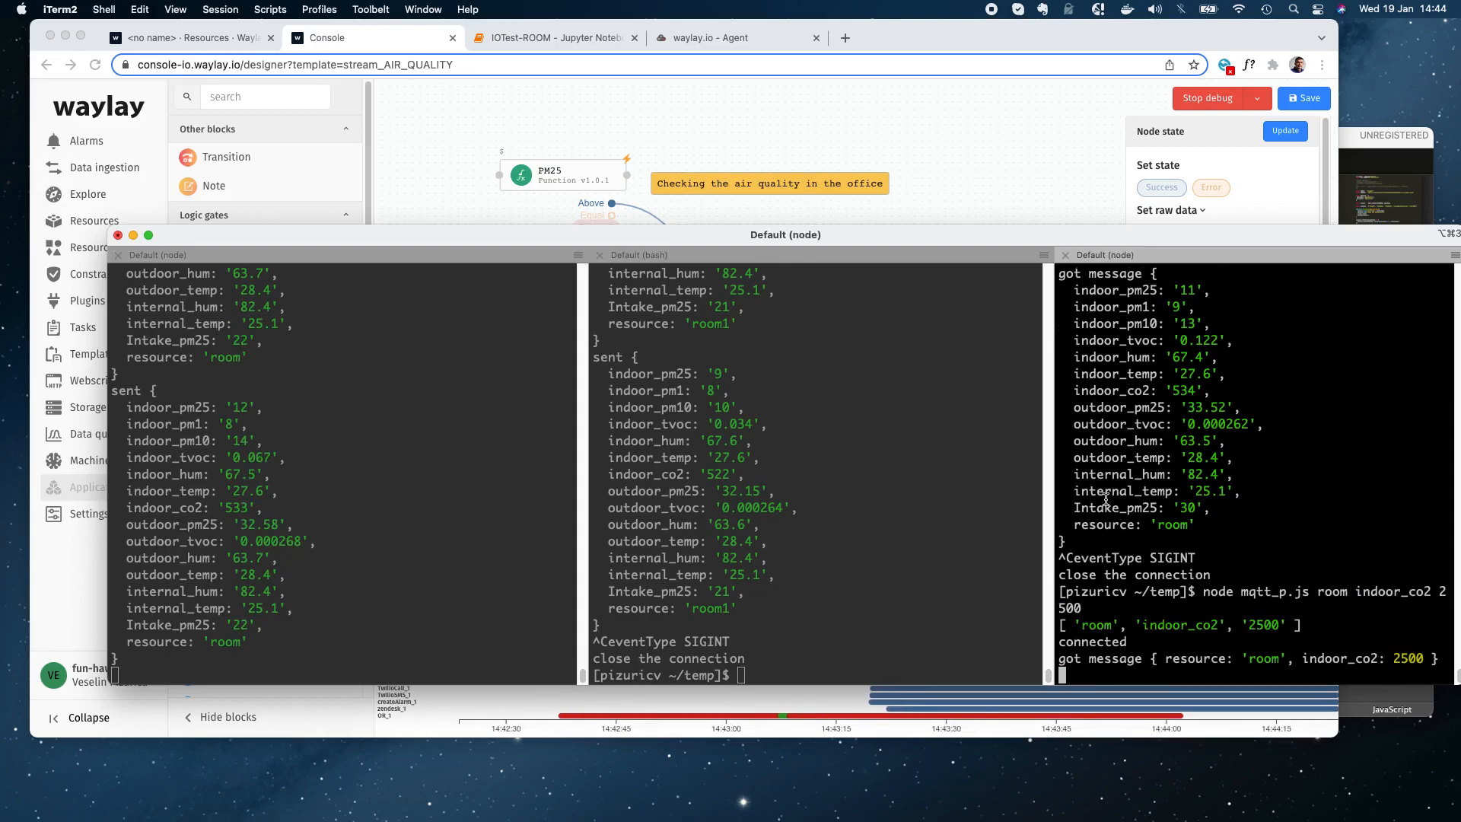
click(954, 178)
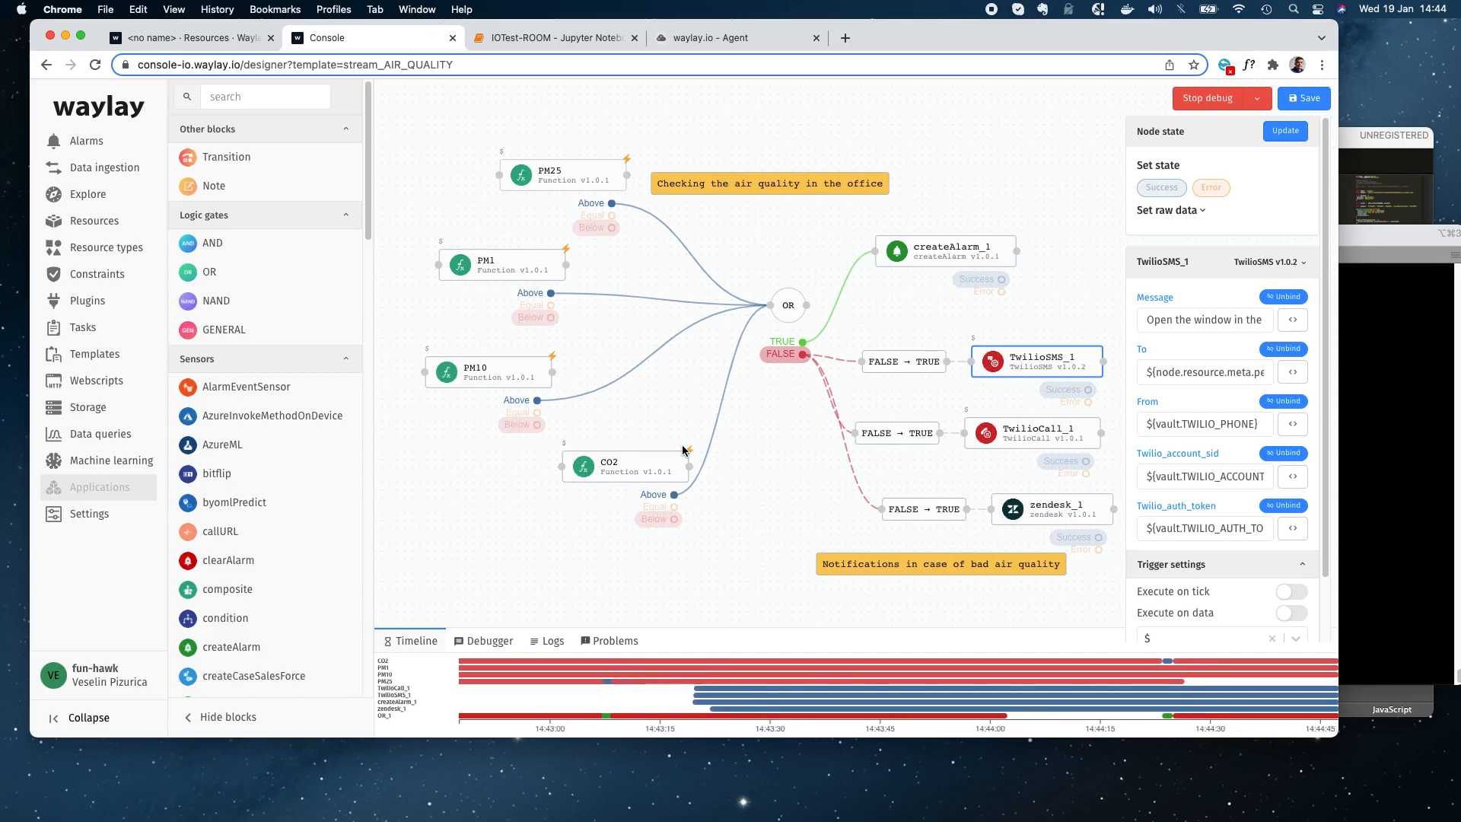
- Reload the Zendesk dashboard and delete both "Air quality issue in room" tickets
click(755, 34)
click(95, 64)
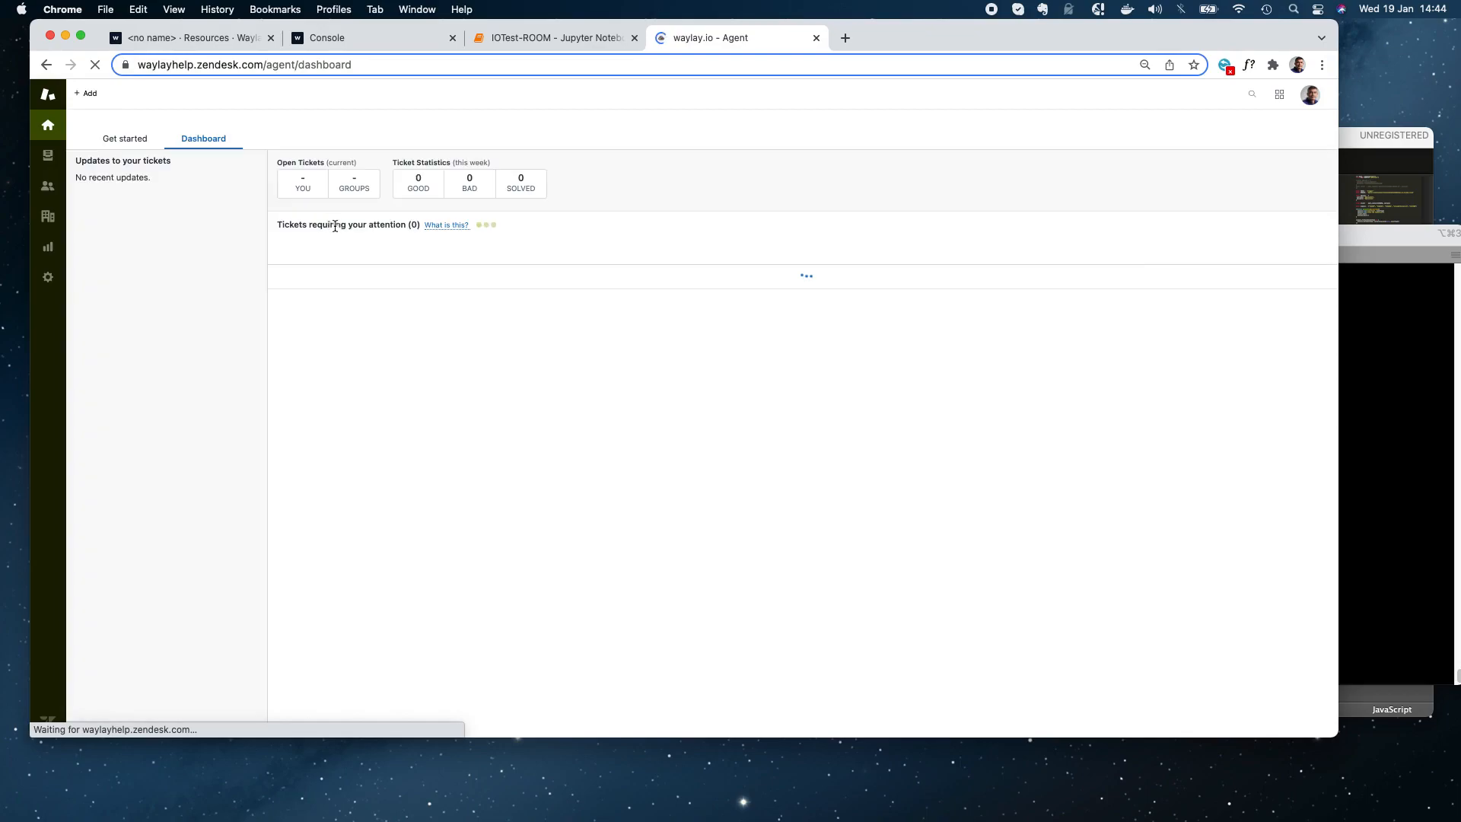
click(289, 296)
click(290, 321)
click(1311, 228)
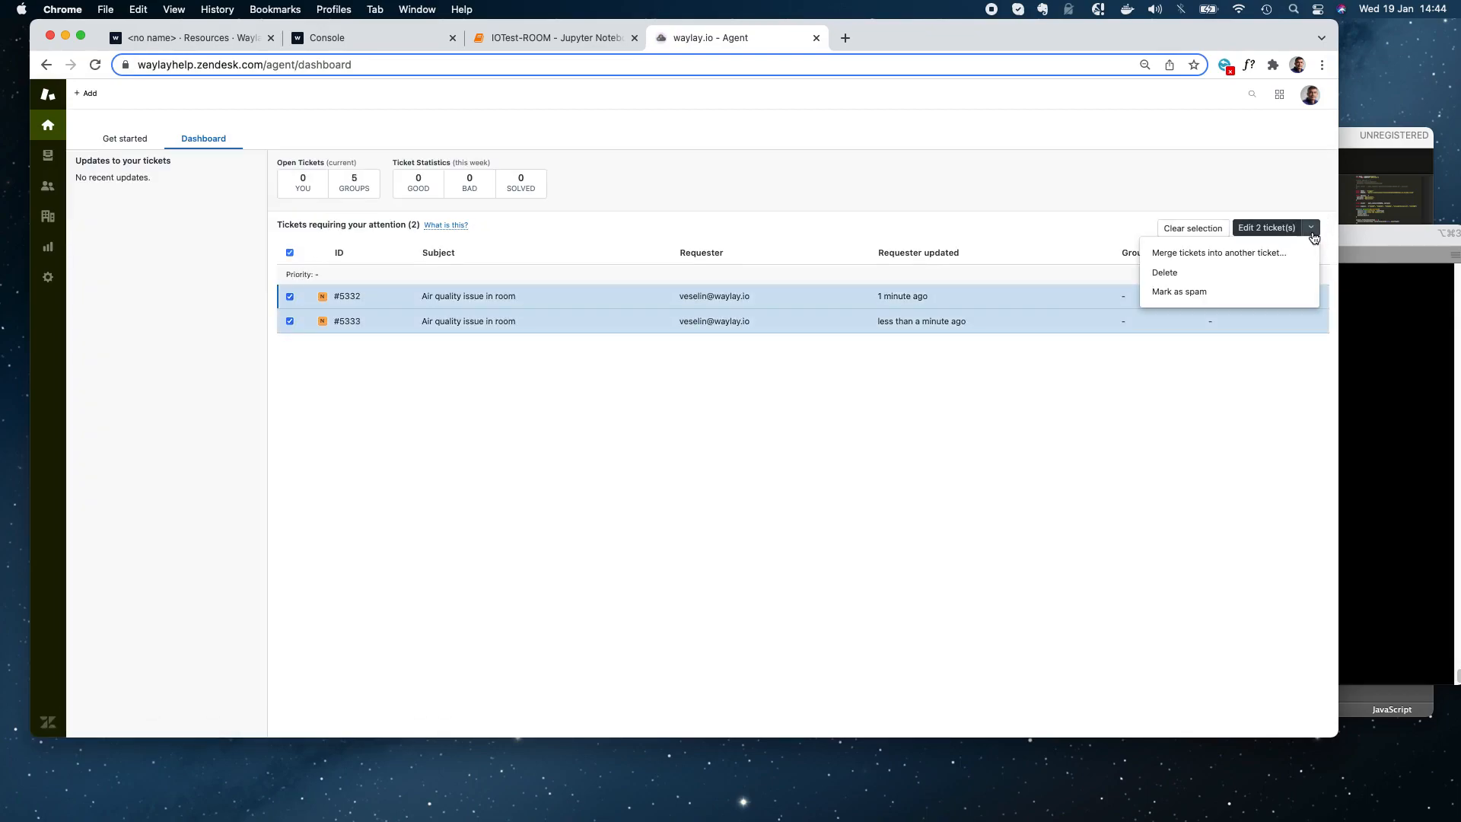
click(1198, 280)
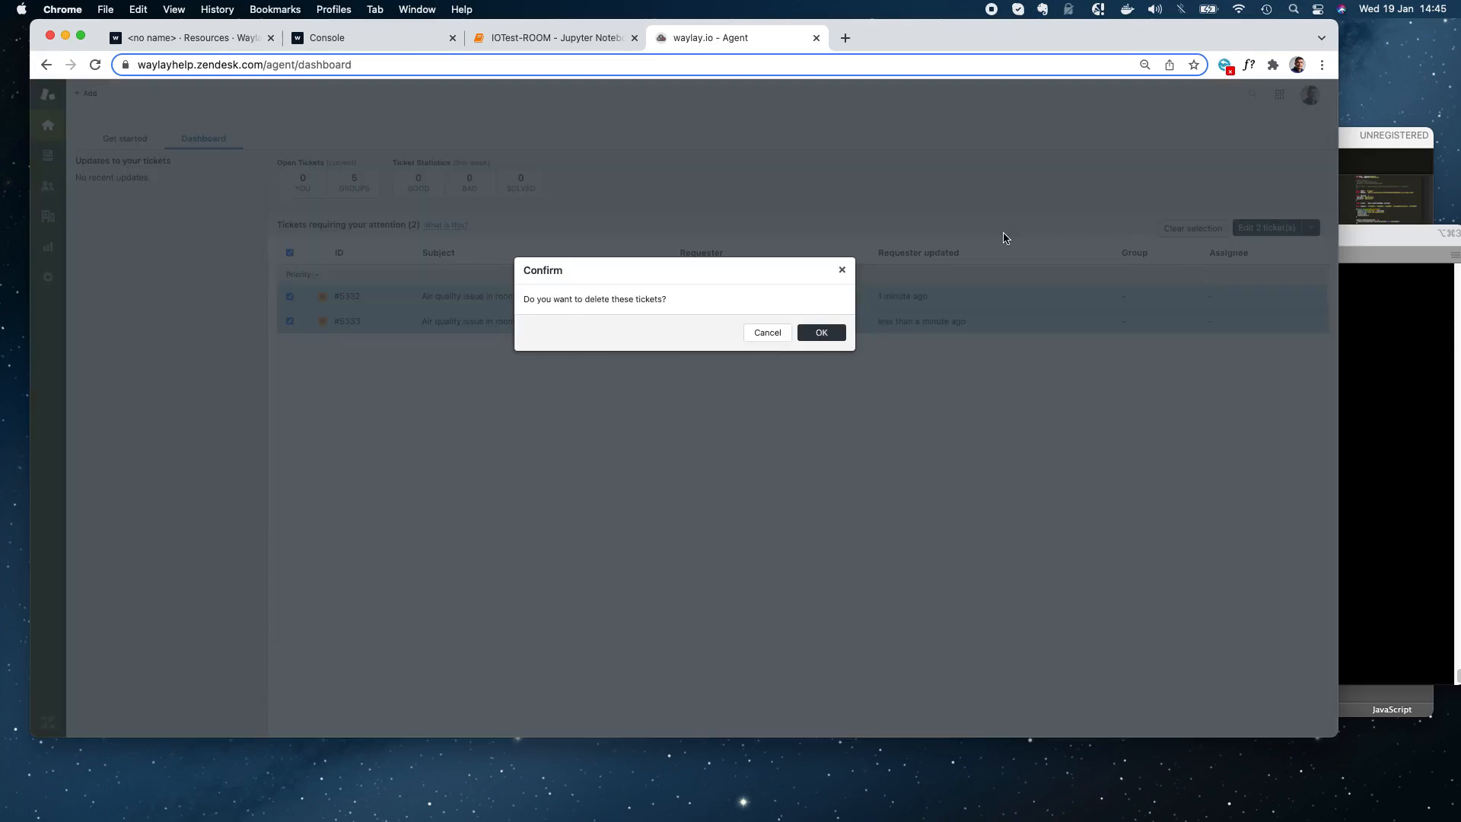
click(823, 331)
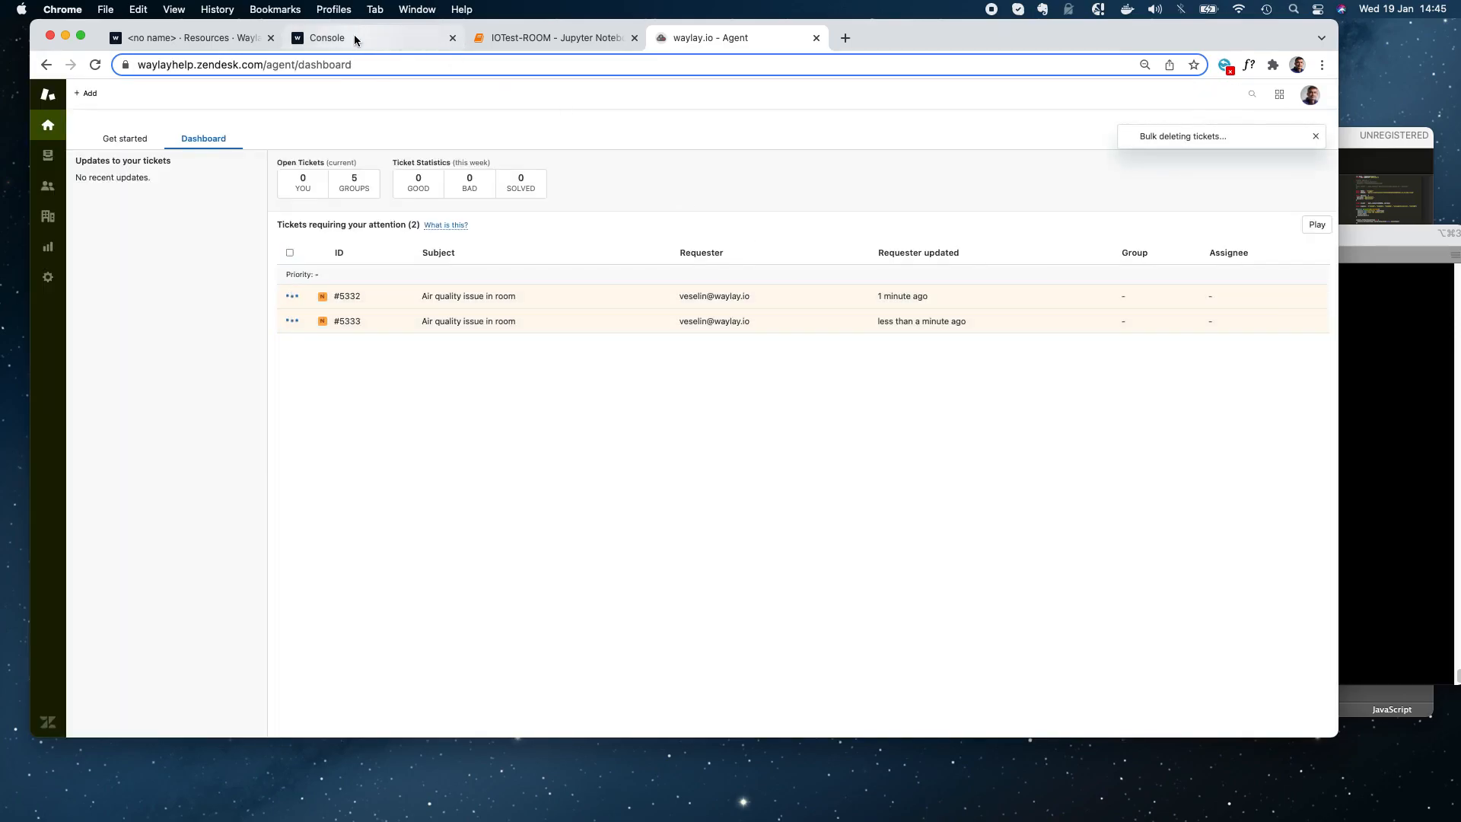
- Return to the designer and inspect the settings of the createAlarm_1 node
click(354, 34)
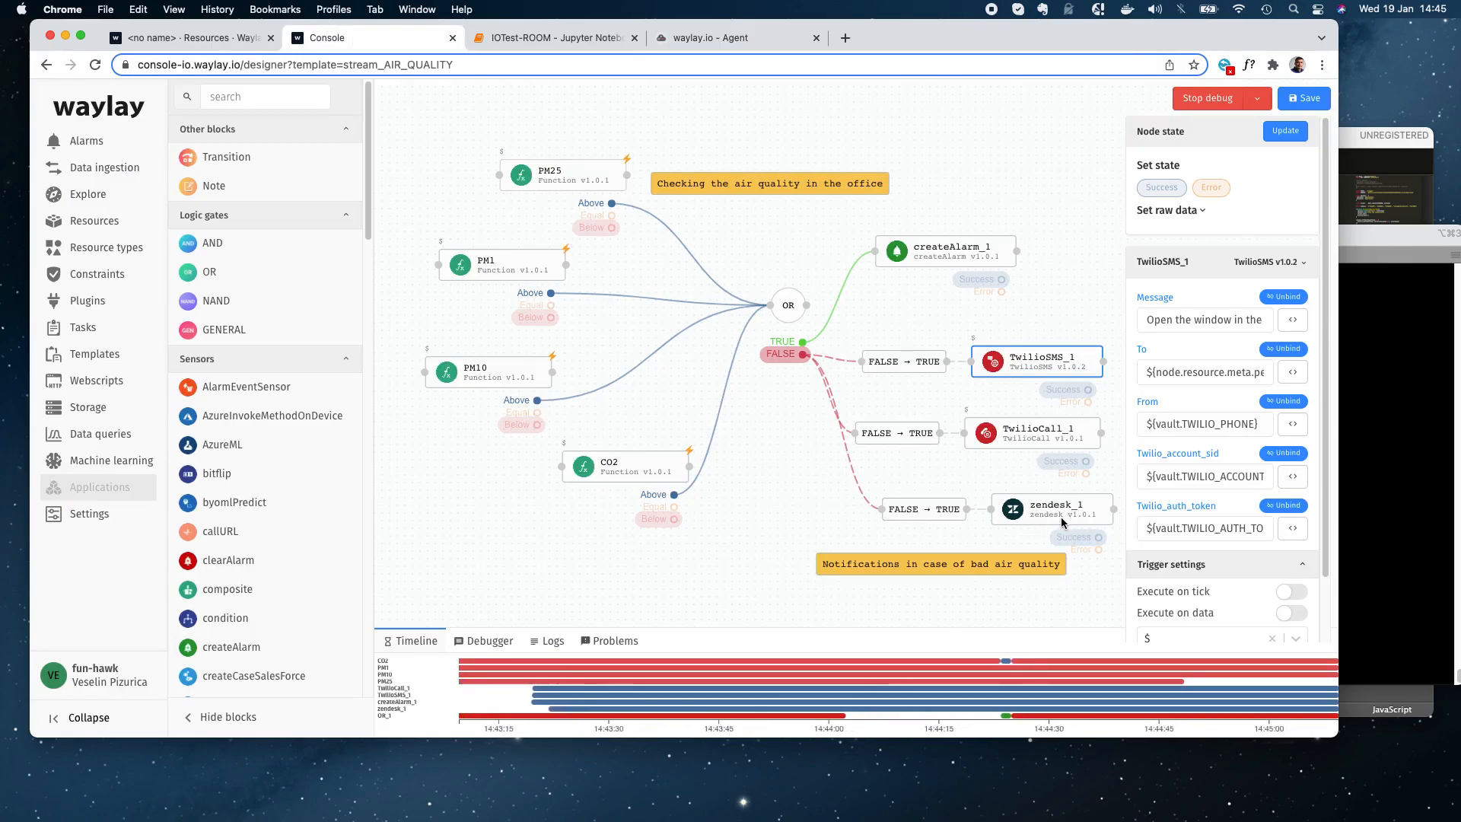
click(955, 258)
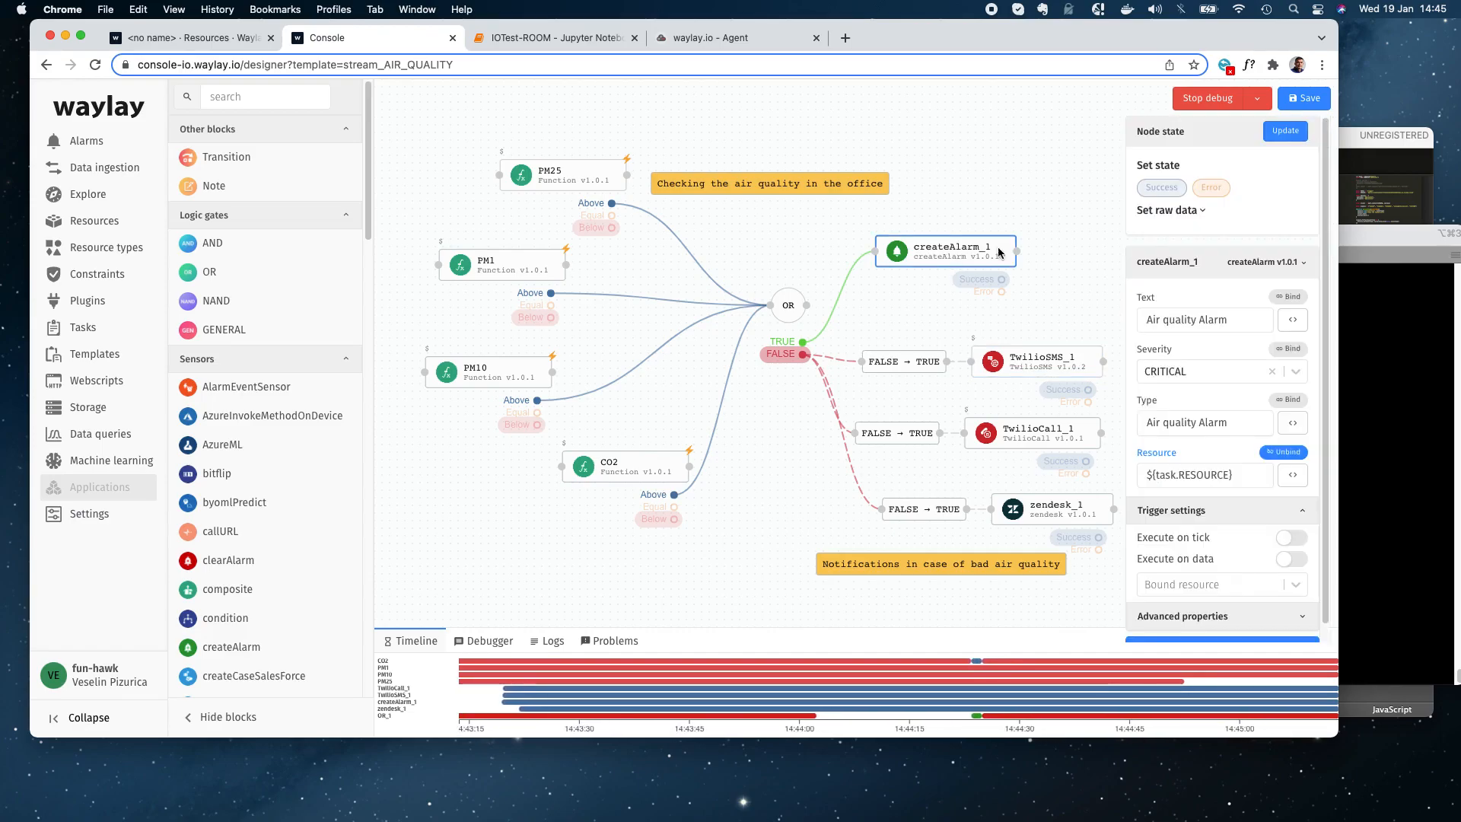
click(1138, 336)
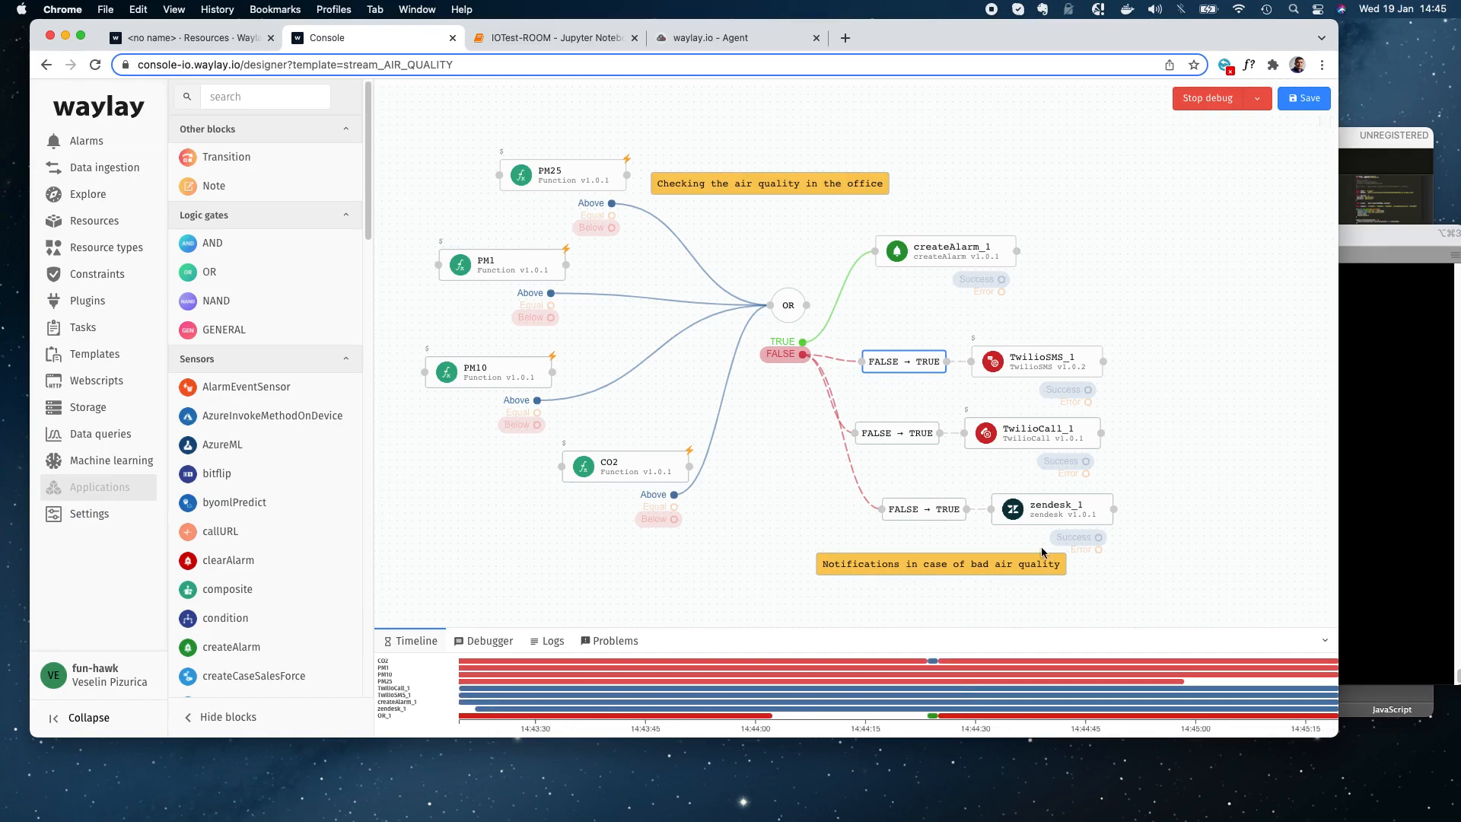
- Open the Waylay console home page, console-io.waylay.io, in a new browser tab
click(846, 40)
text(cr)
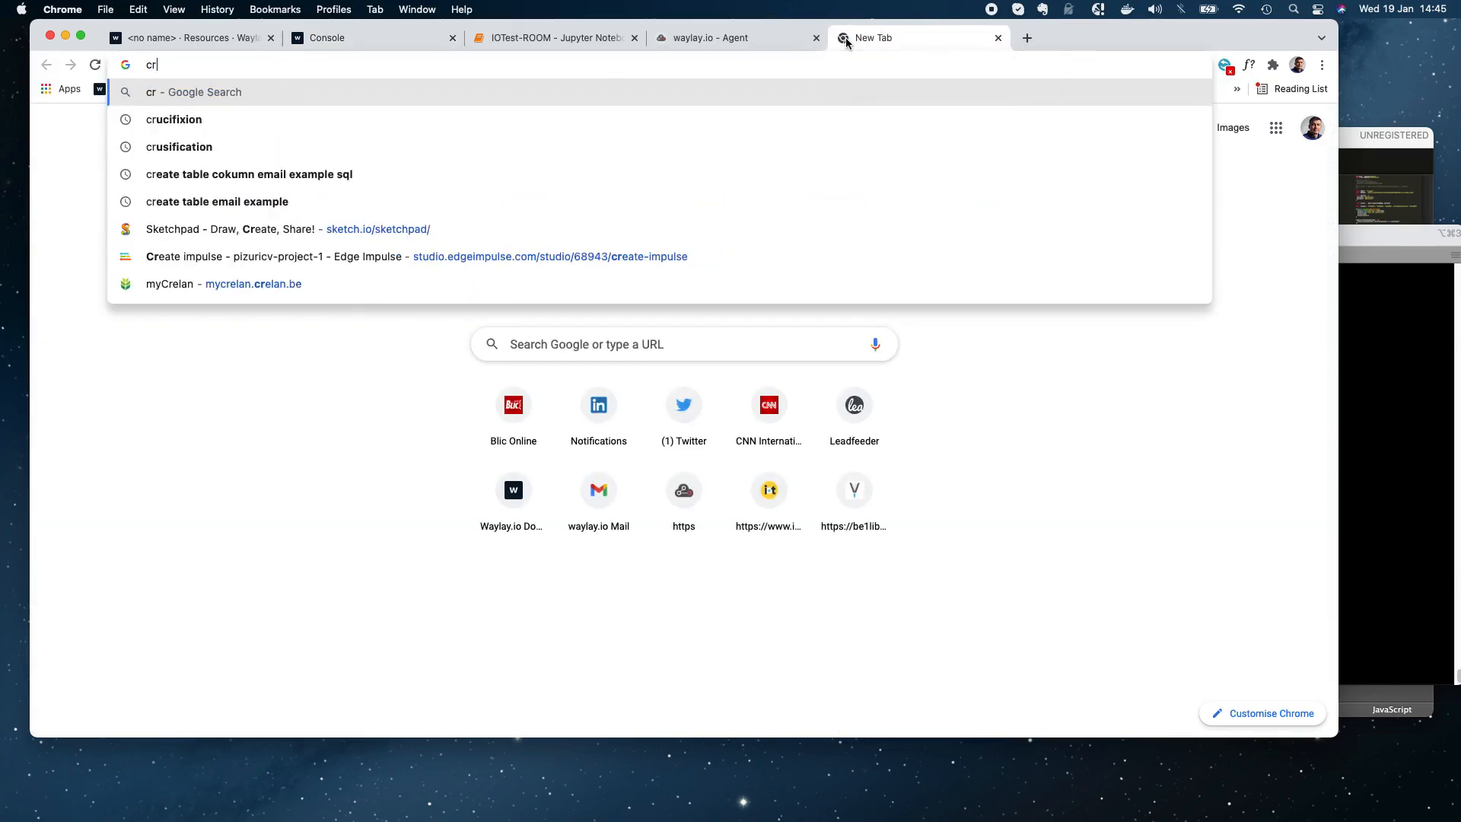
key(BackSpace)
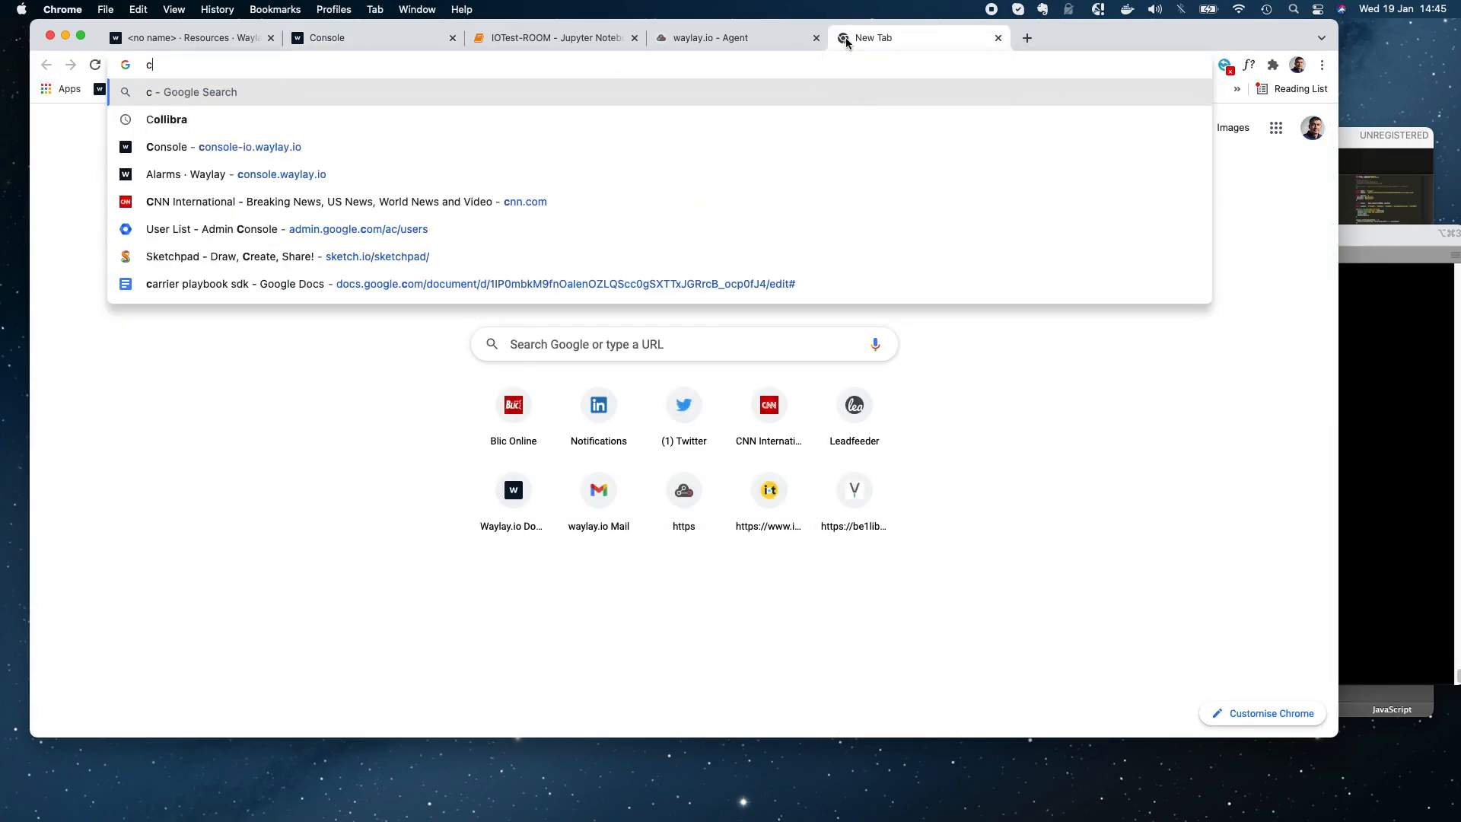
key(Down)
key(Down)
key(Return)
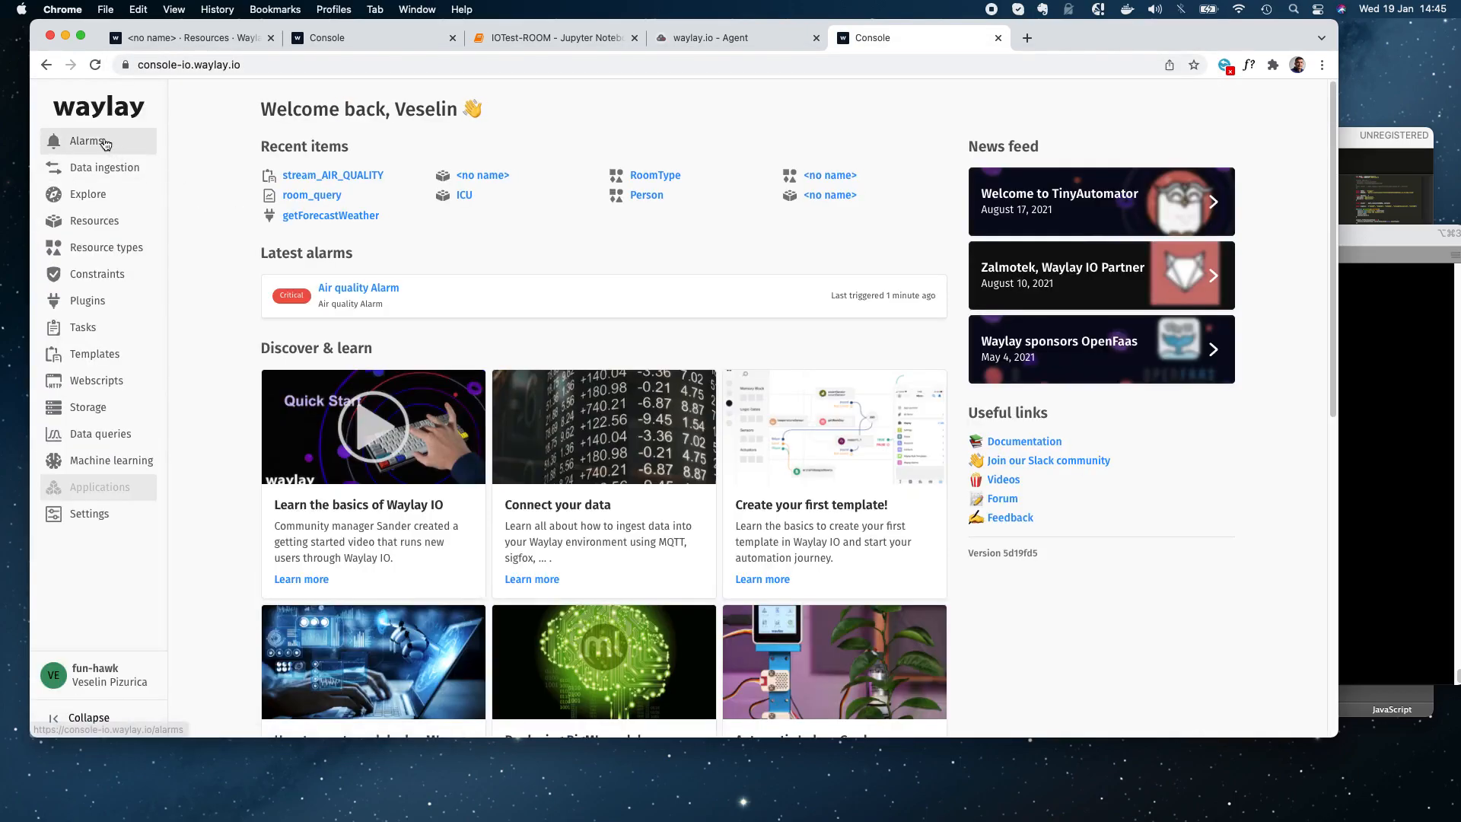
- Open the Air quality Alarm from the alarms list and review its event history
click(84, 141)
click(283, 234)
scroll(391, 395, down, 5)
scroll(392, 397, up, 10)
scroll(401, 391, down, 10)
scroll(310, 394, up, 10)
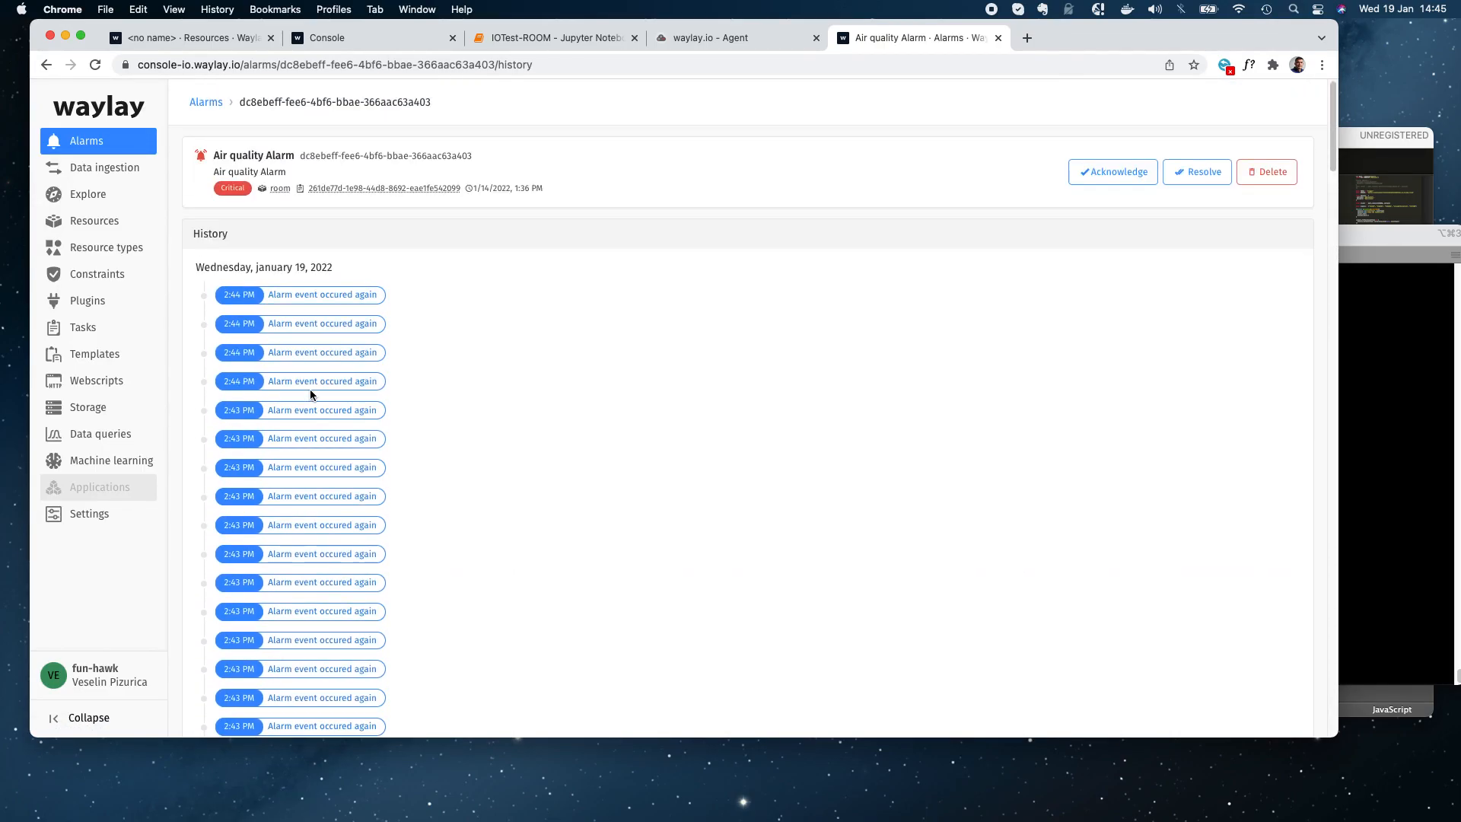
- Leave the stream_AIR_QUALITY designer for the template list and filter it by tags."use case":"air quality"
click(363, 38)
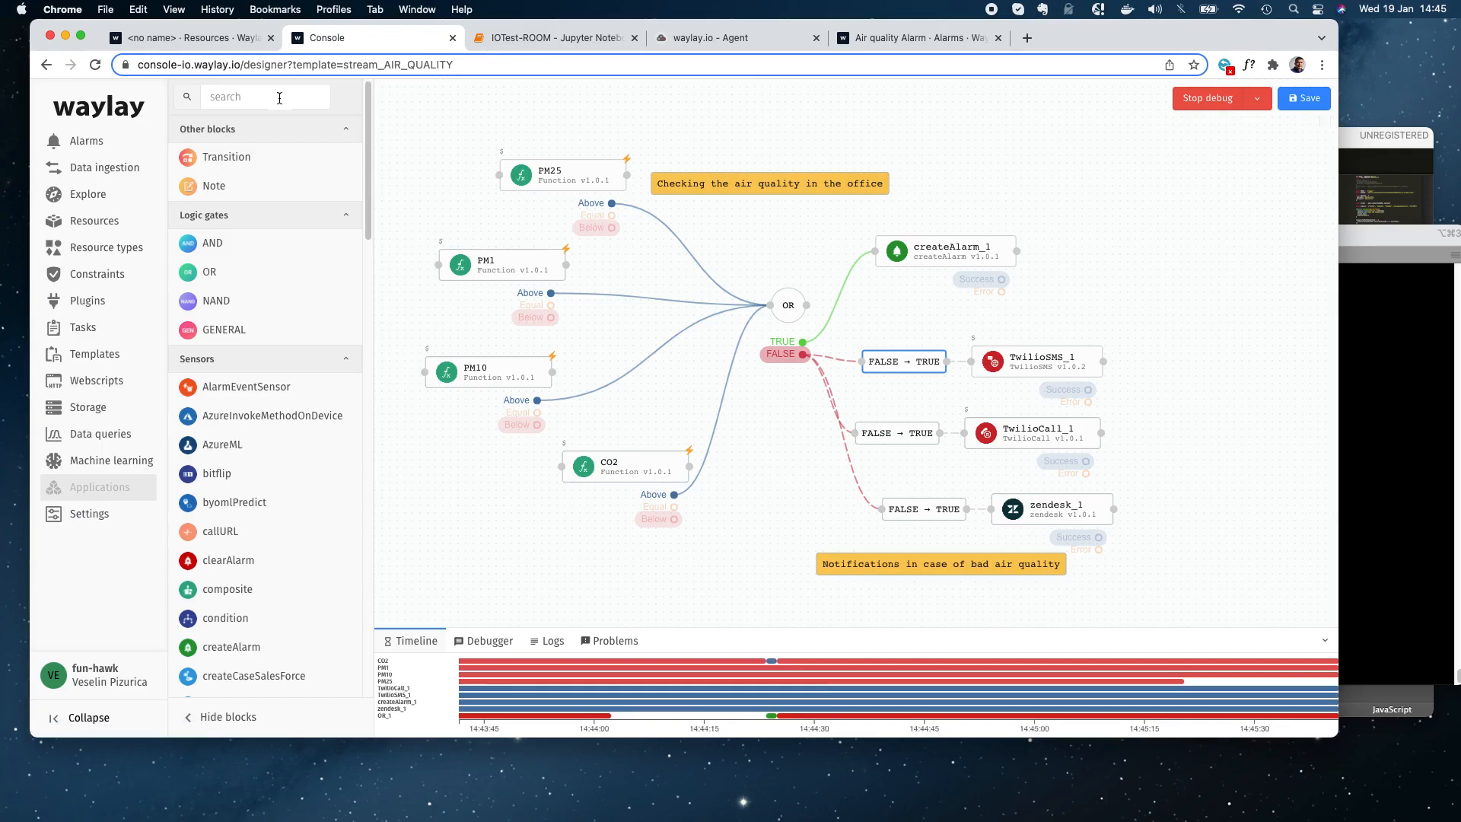
click(95, 355)
click(874, 197)
click(265, 212)
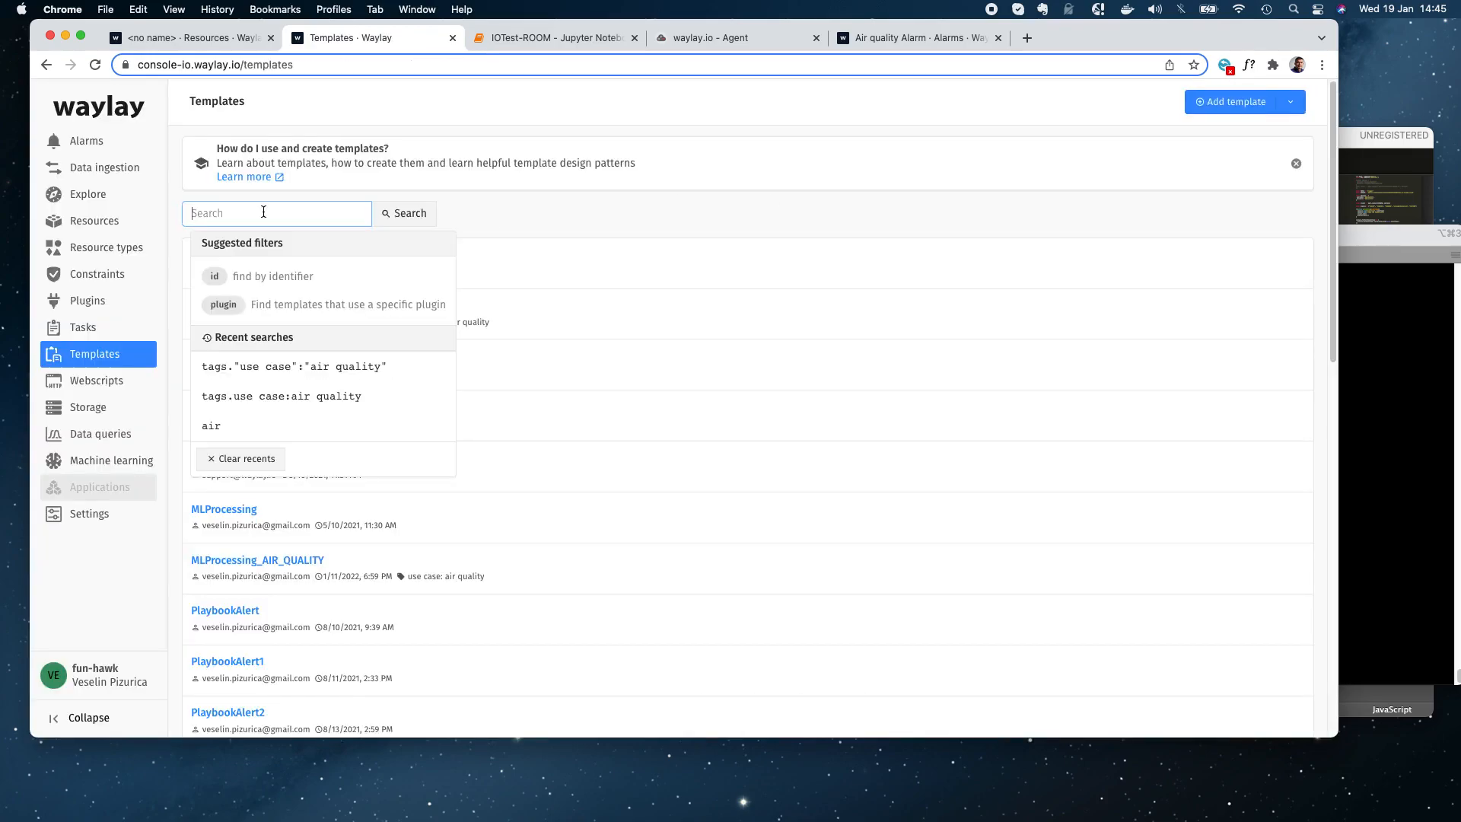
click(283, 367)
click(427, 219)
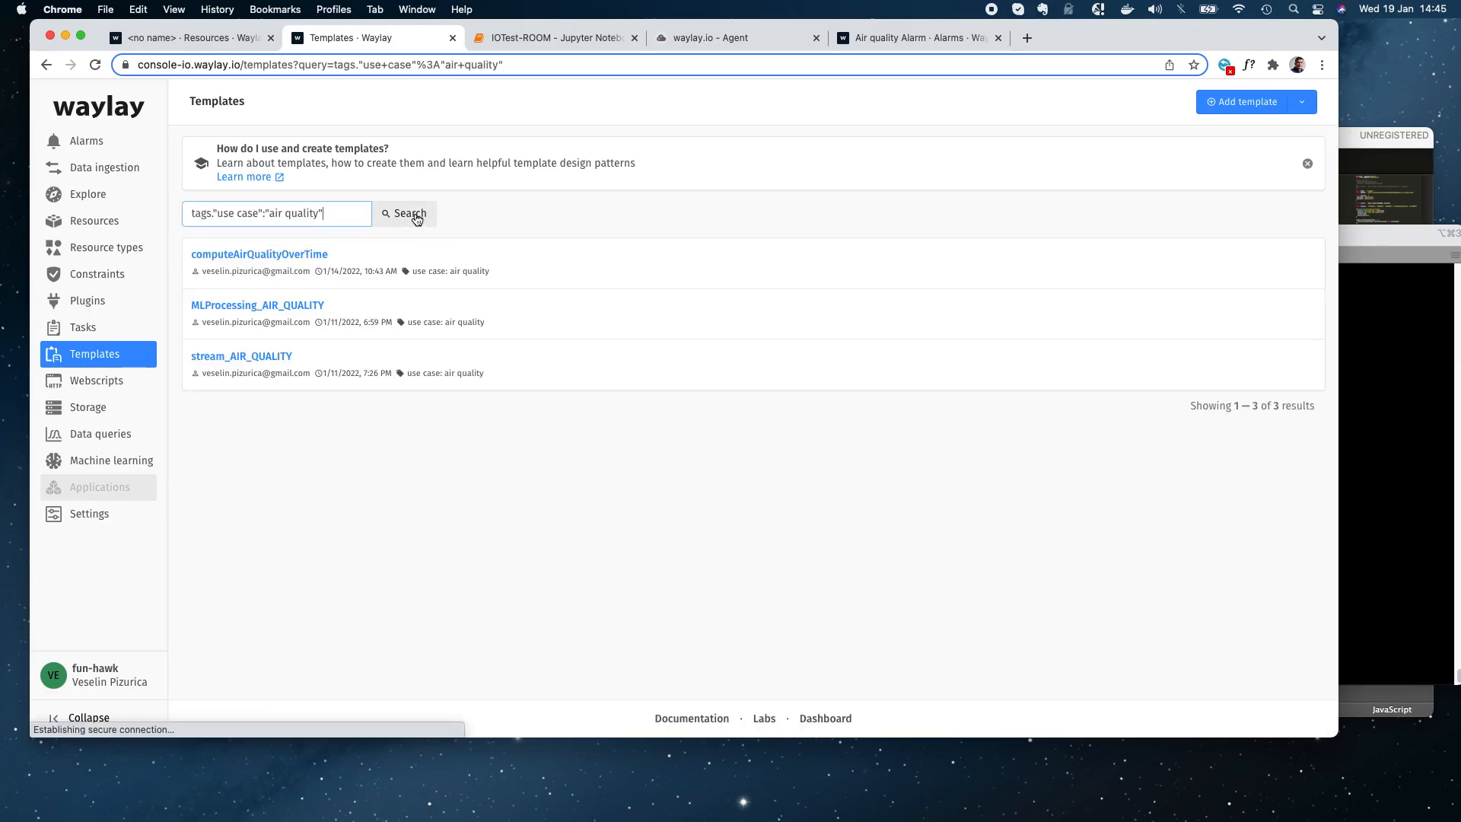
- Open the computeAirQualityOverTime template in the designer
click(313, 260)
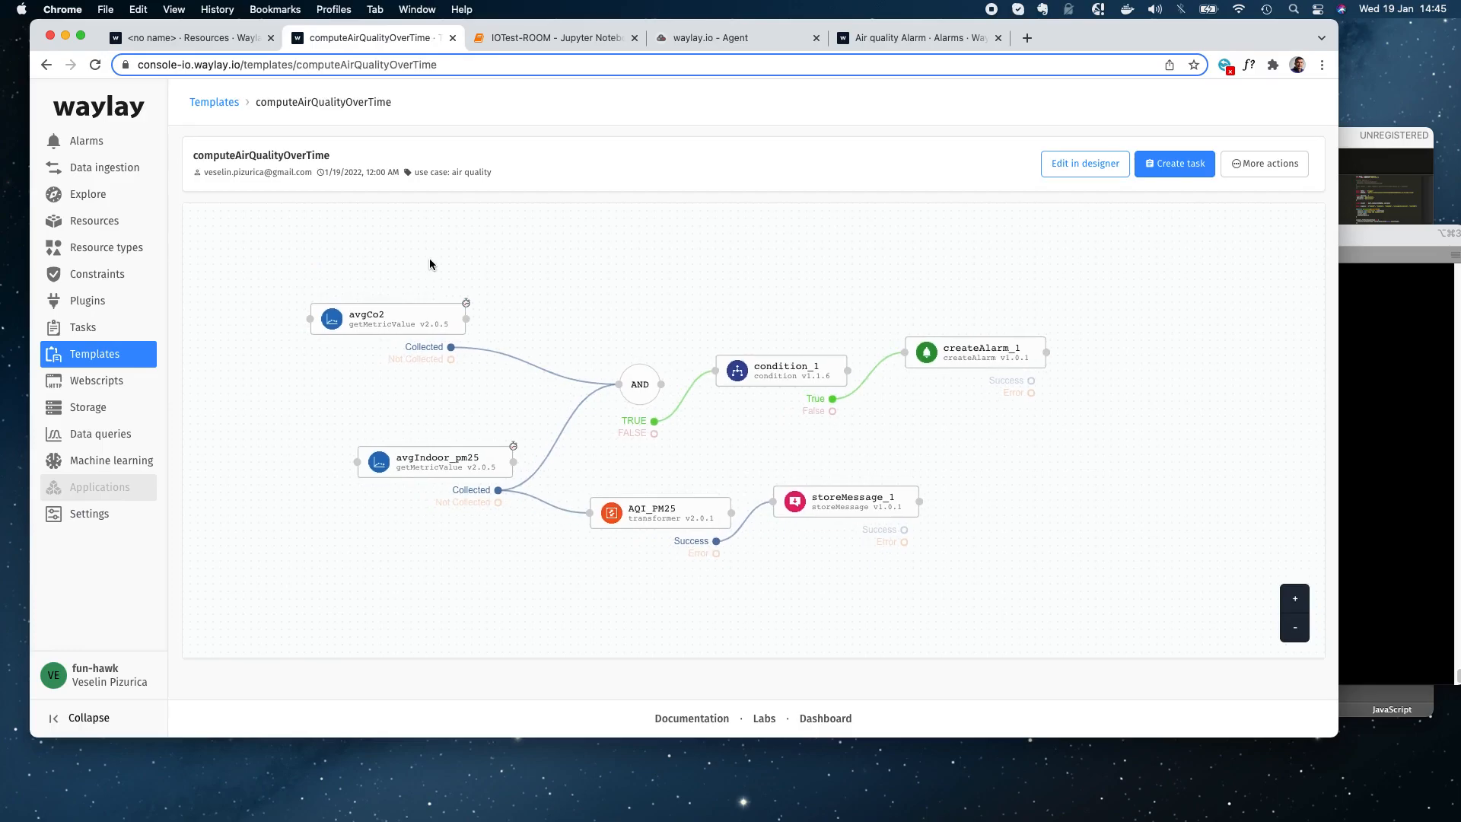
click(1095, 164)
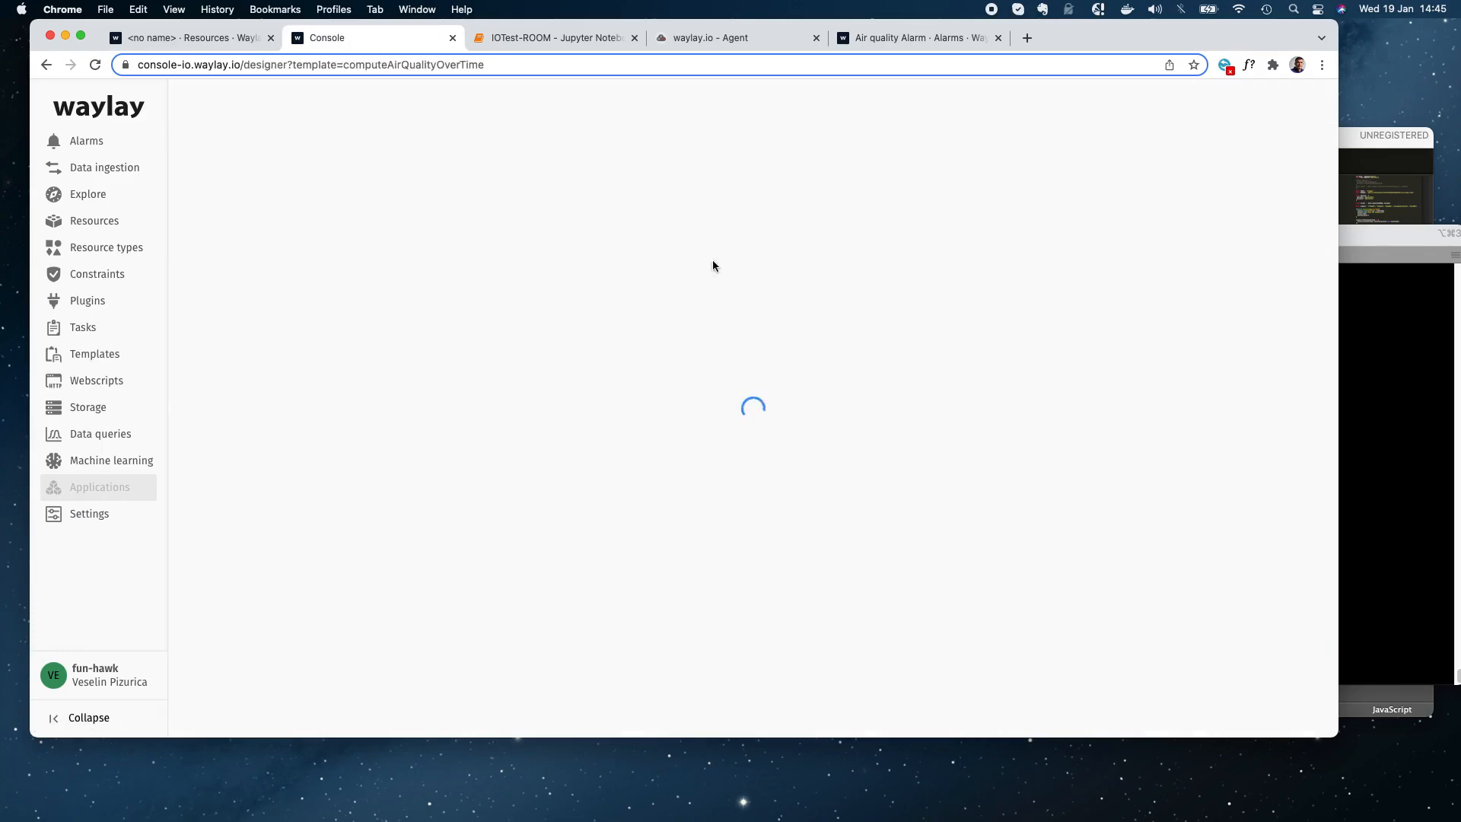
drag(668, 217, 660, 214)
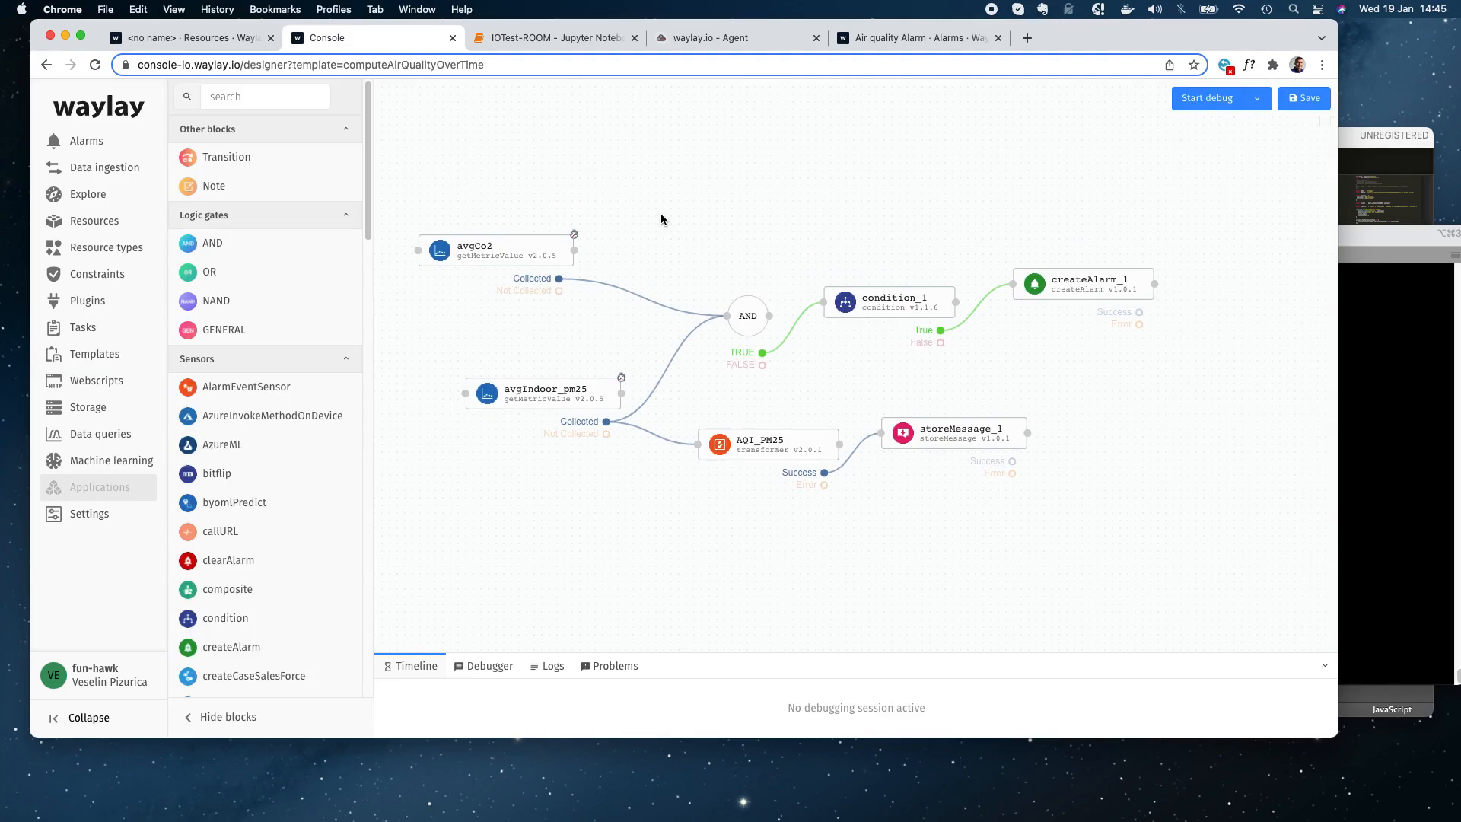
- Test the avgCo2 node with room as its resource, and reload the designer to discard the change
click(521, 254)
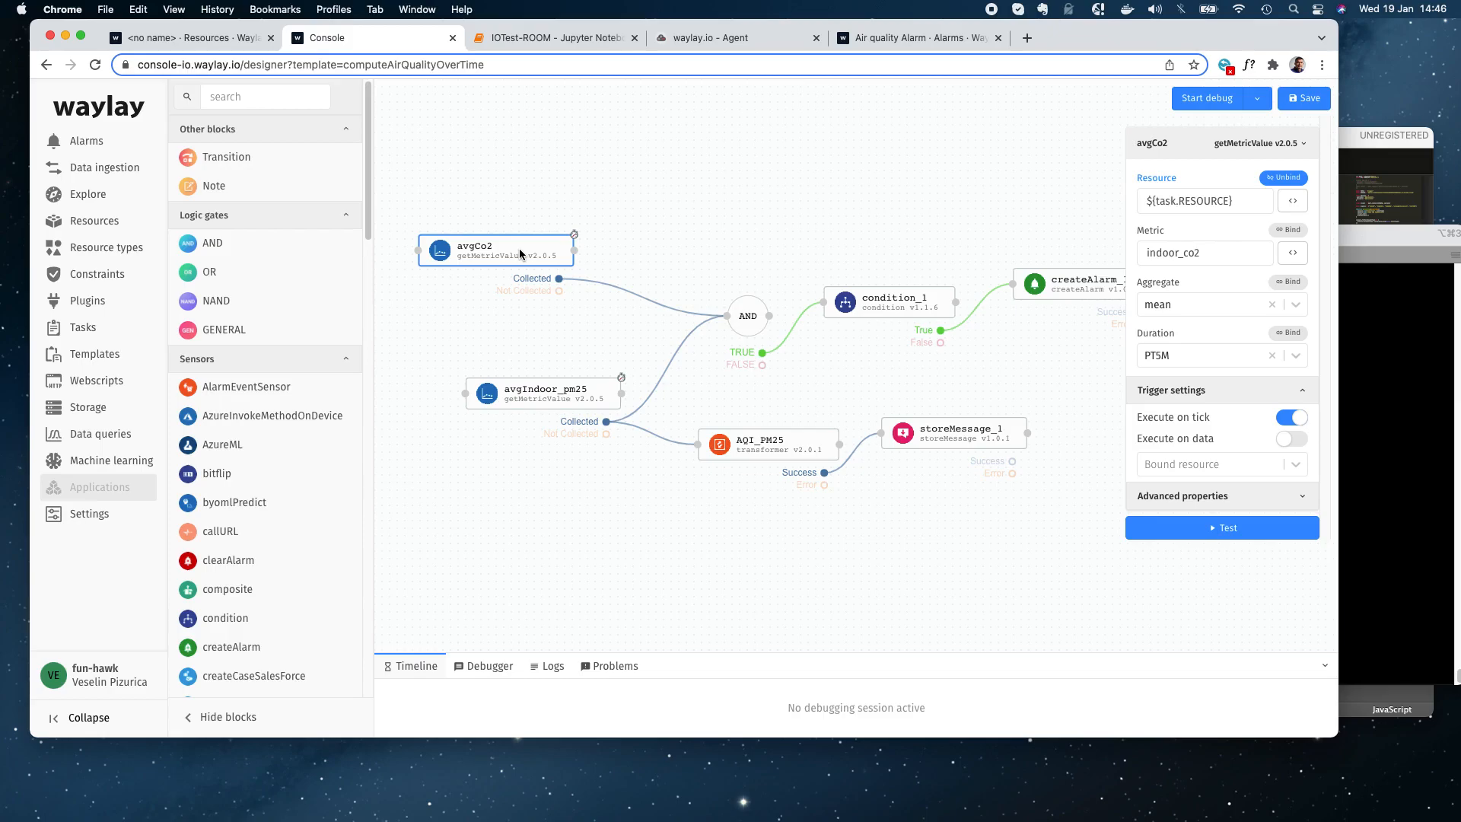
drag(1239, 201, 1107, 202)
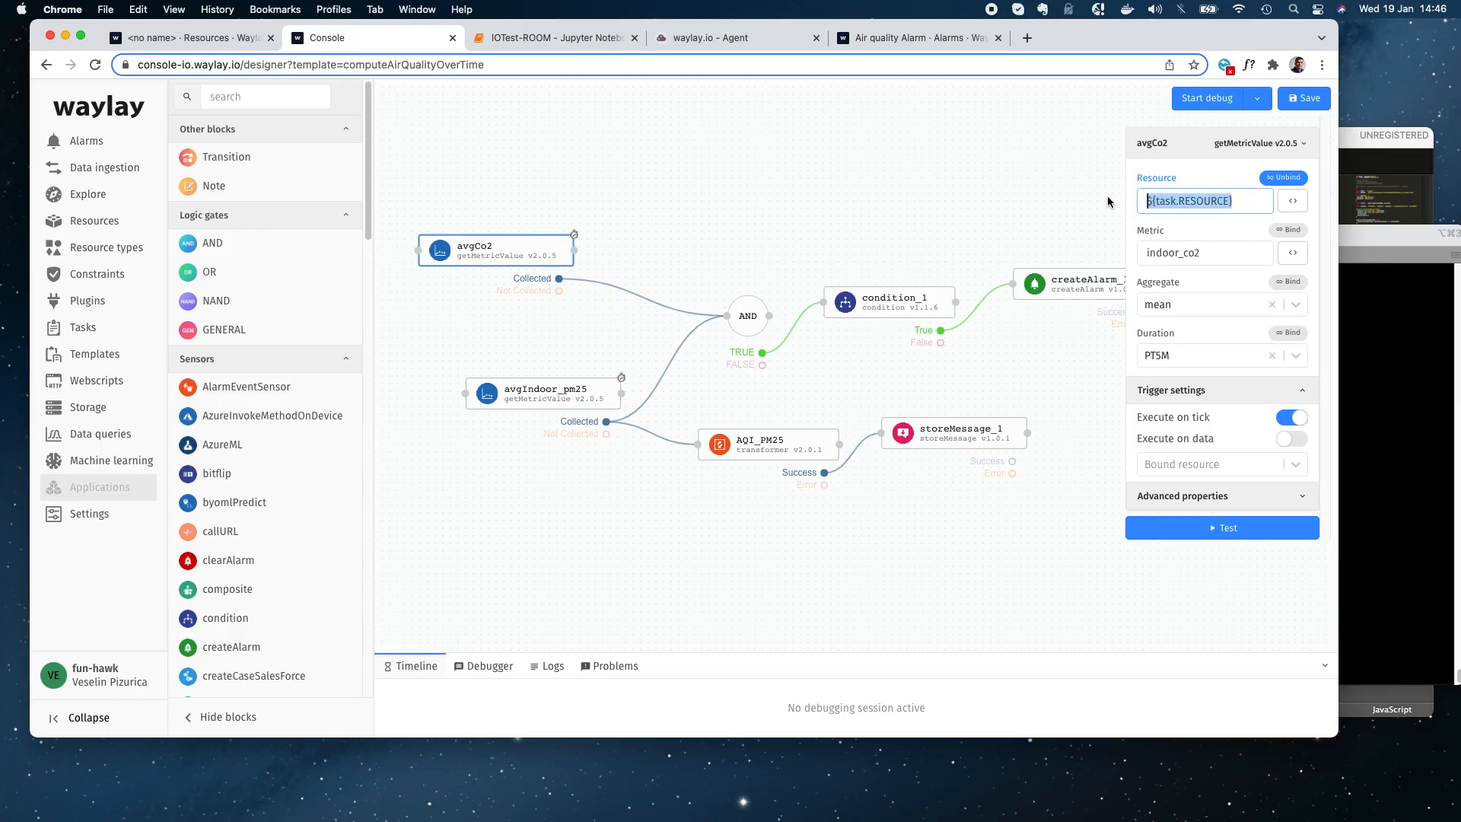
text(room)
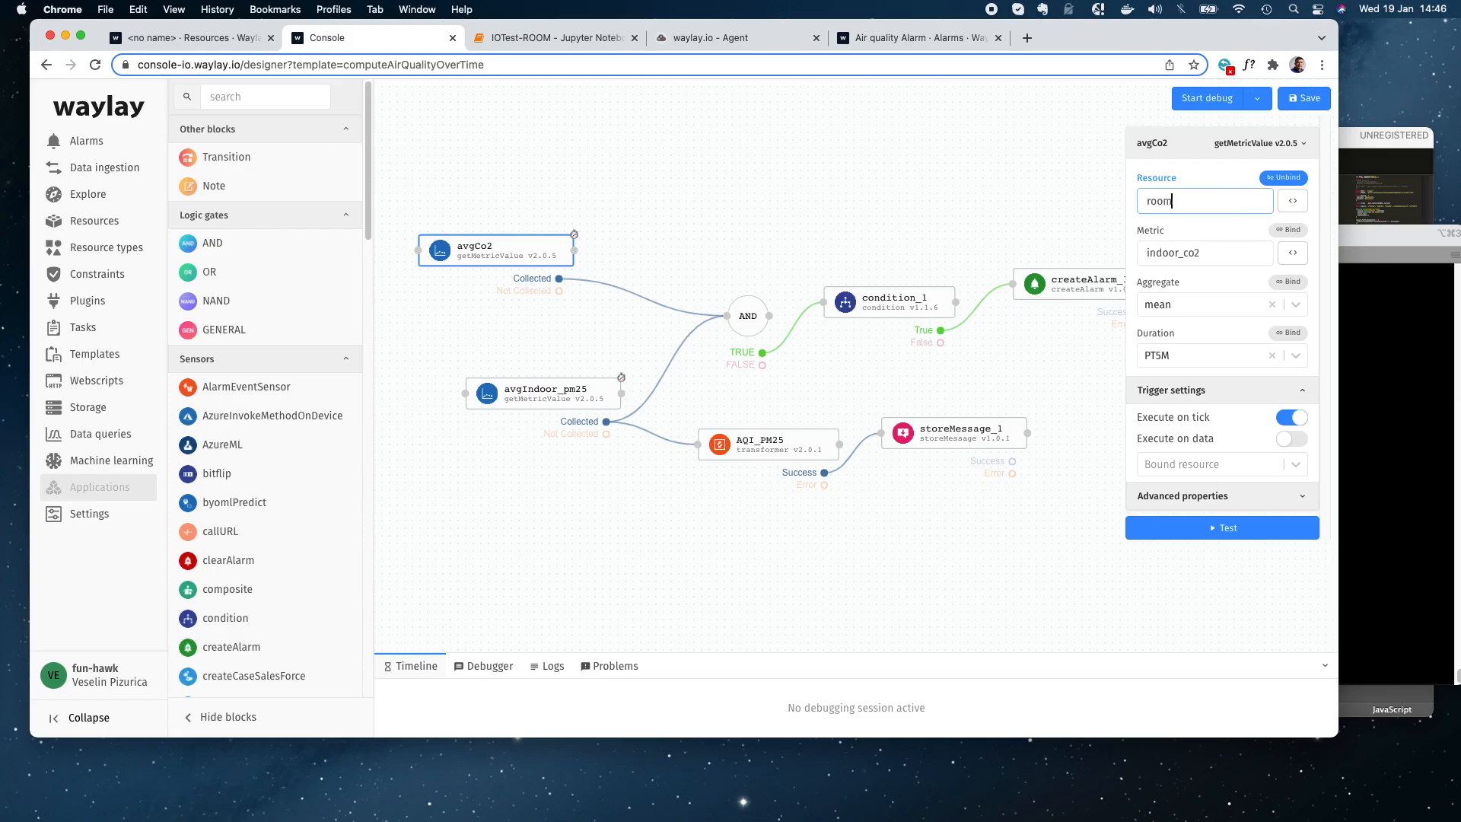
click(1245, 540)
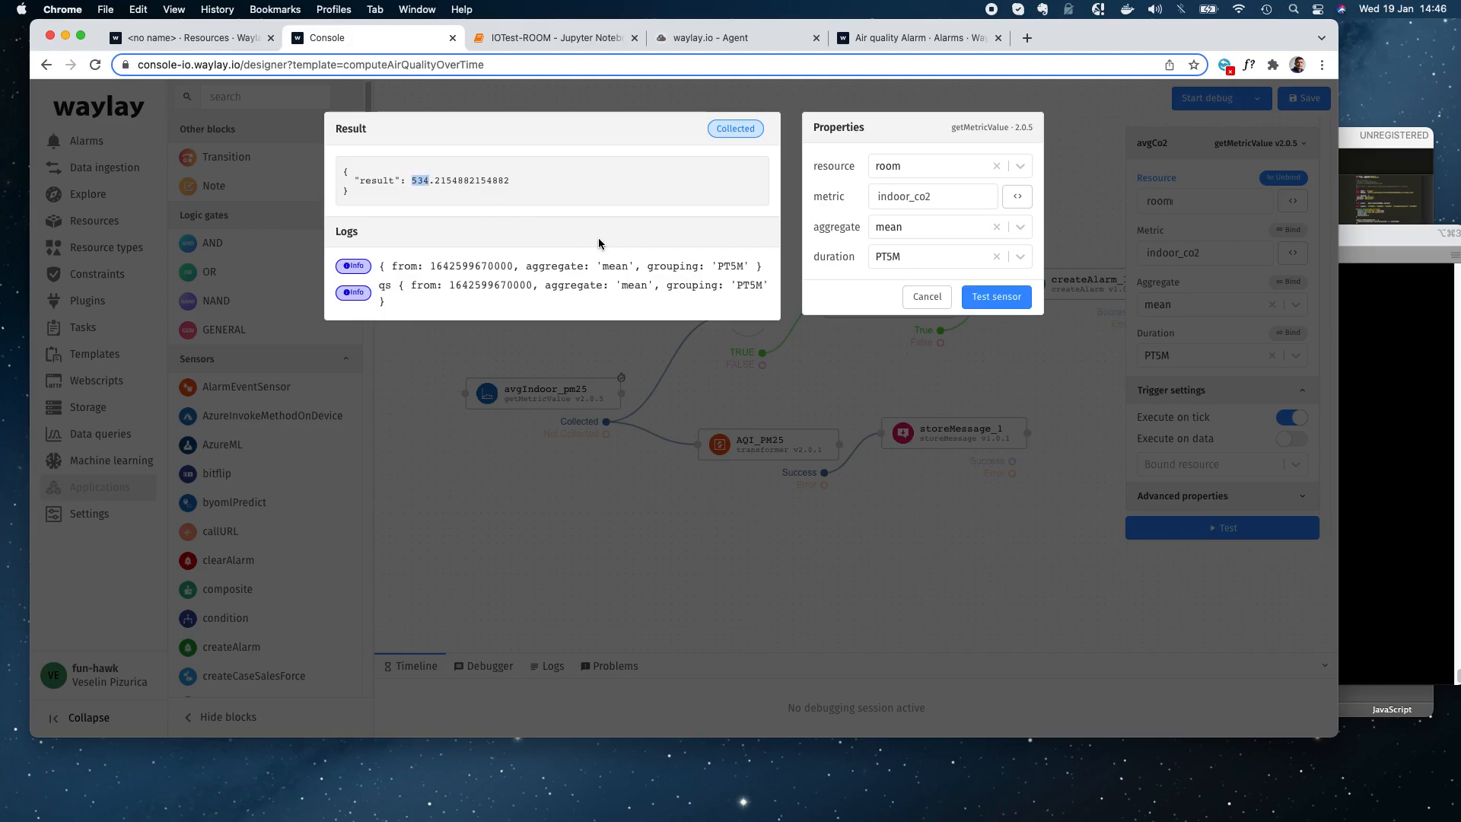
click(925, 297)
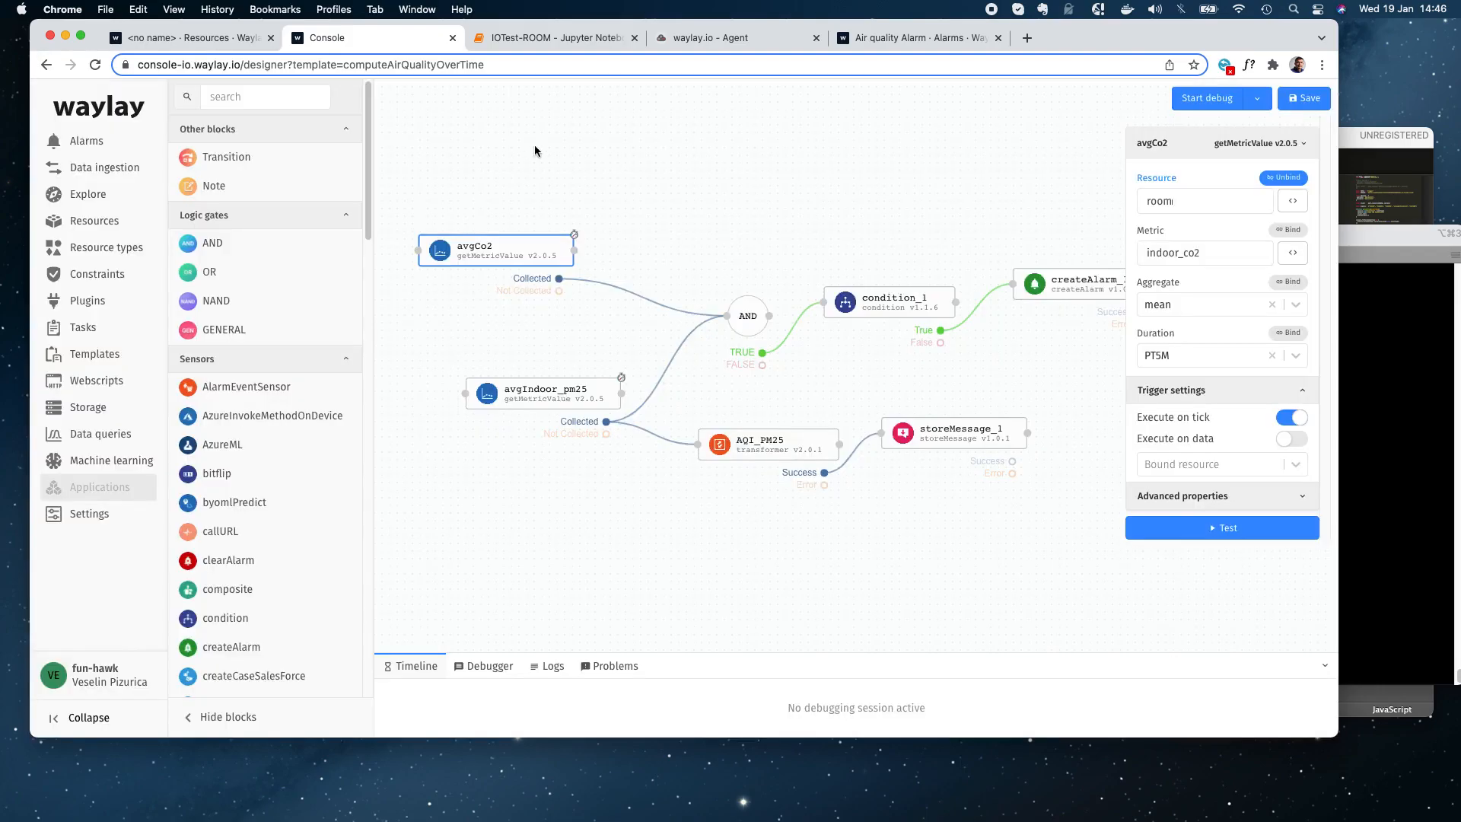
click(96, 66)
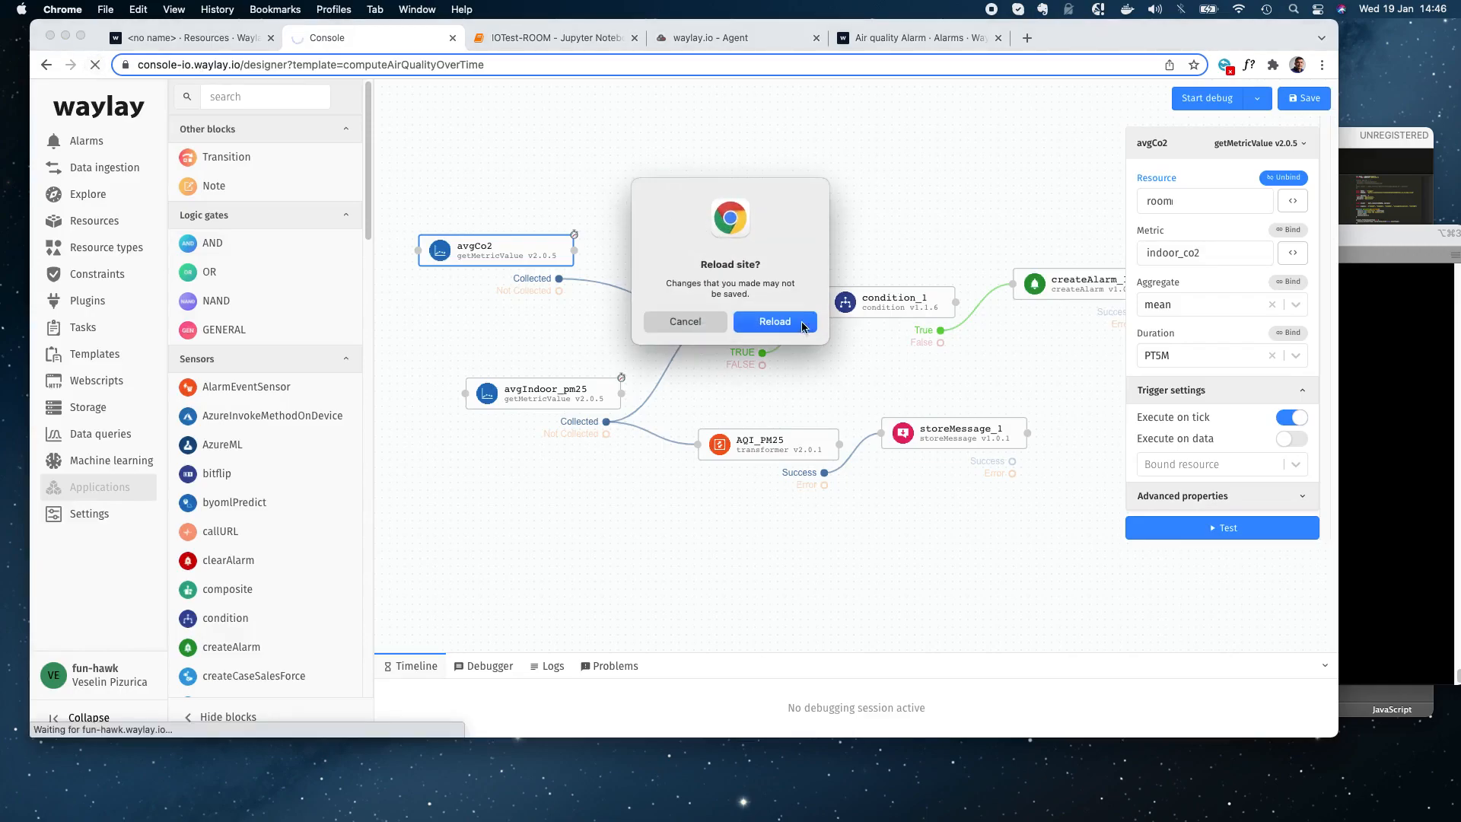
click(801, 323)
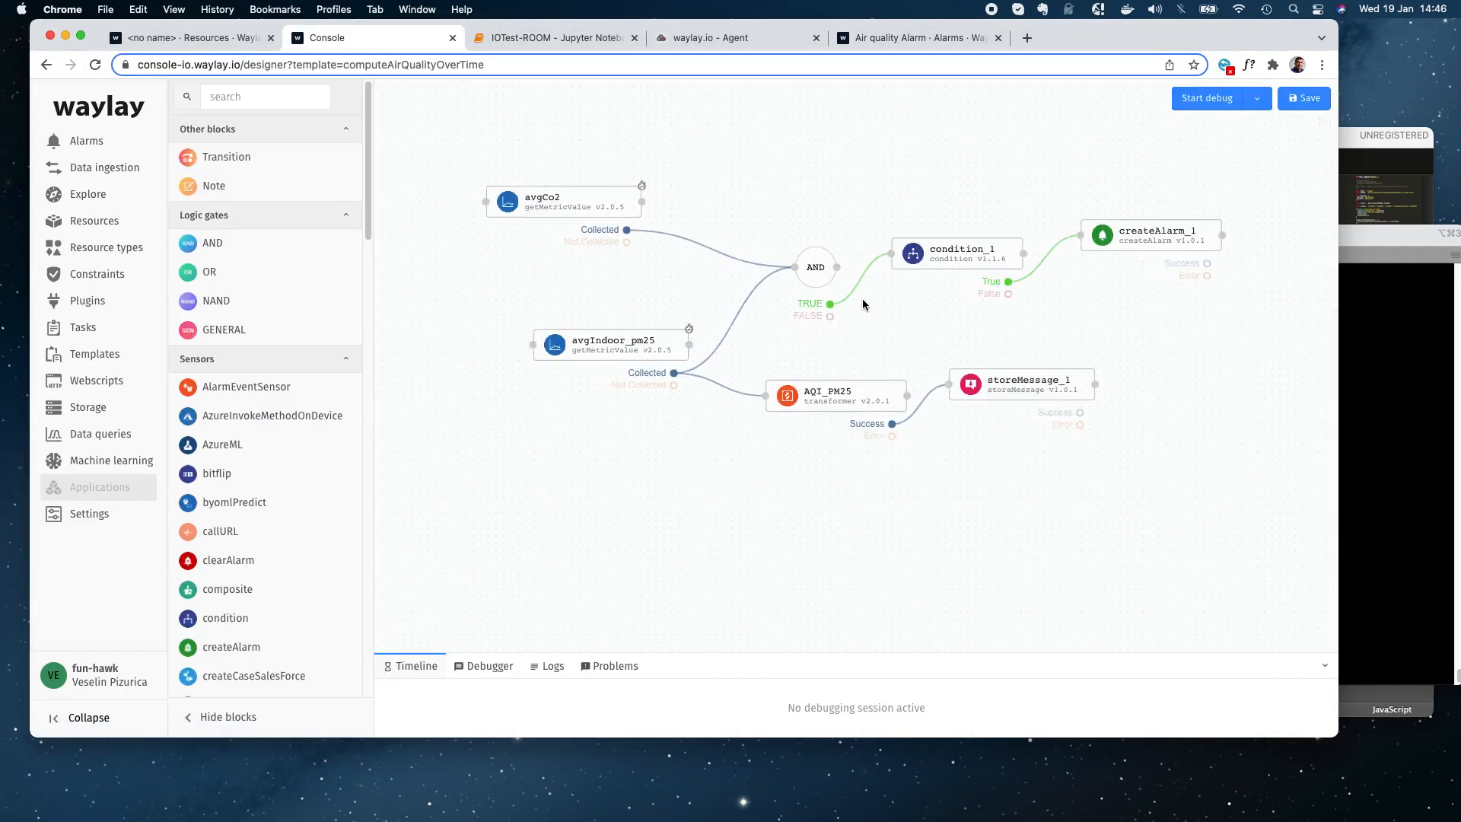
- Start a debug session of computeAirQualityOverTime with room as the task resource
click(1257, 100)
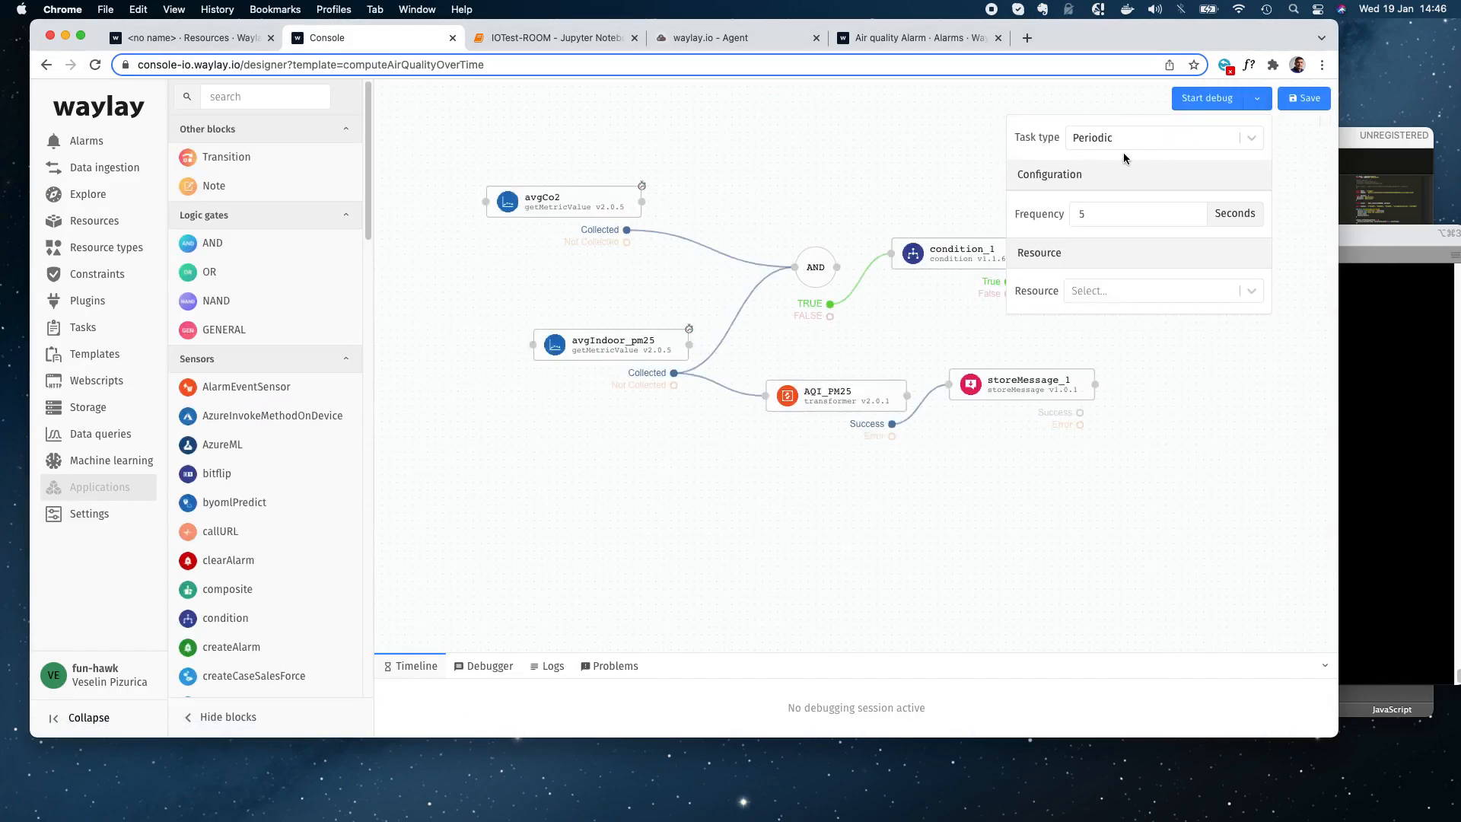
click(1117, 290)
text(room)
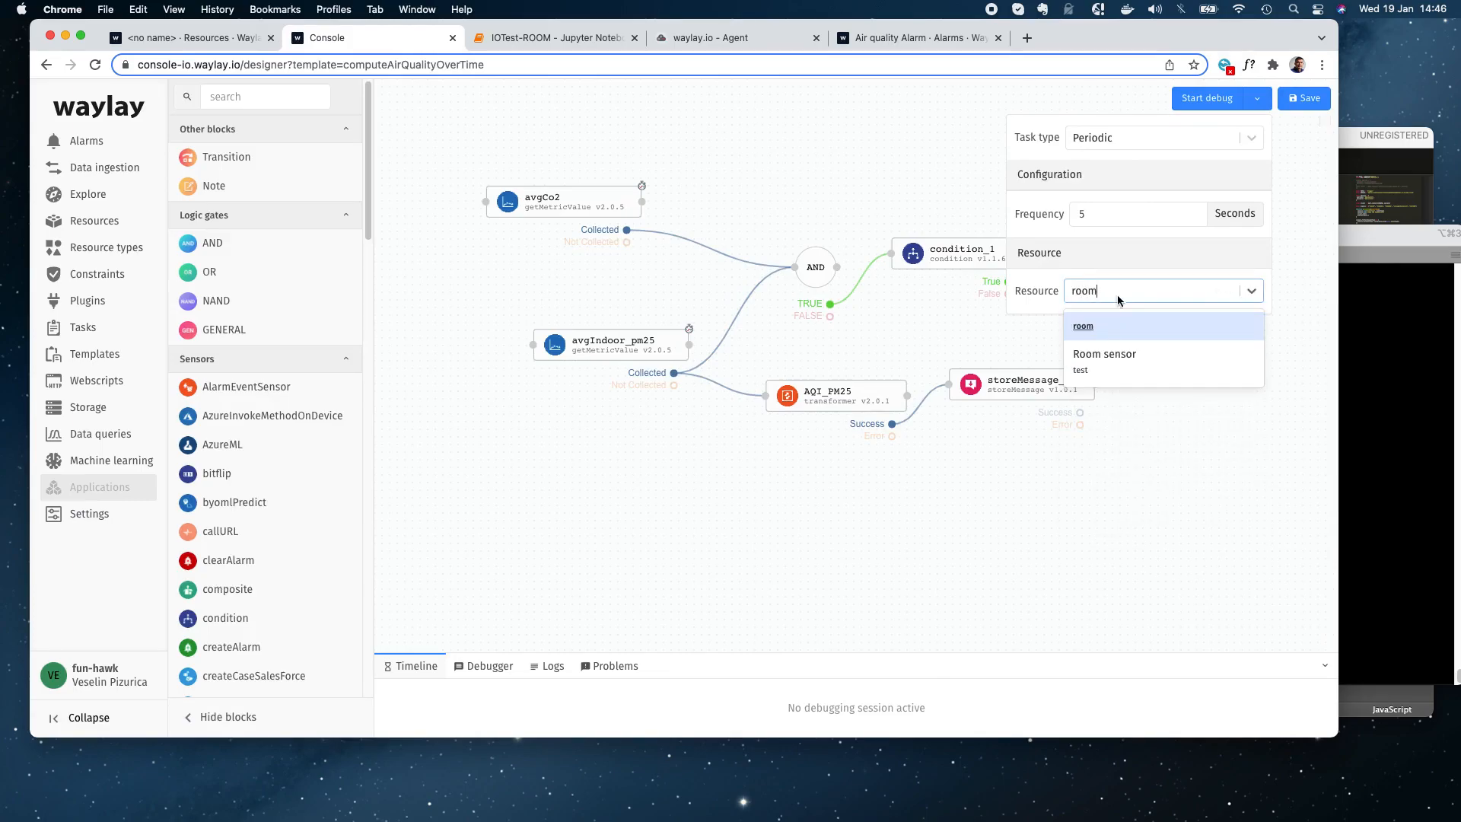
click(1098, 327)
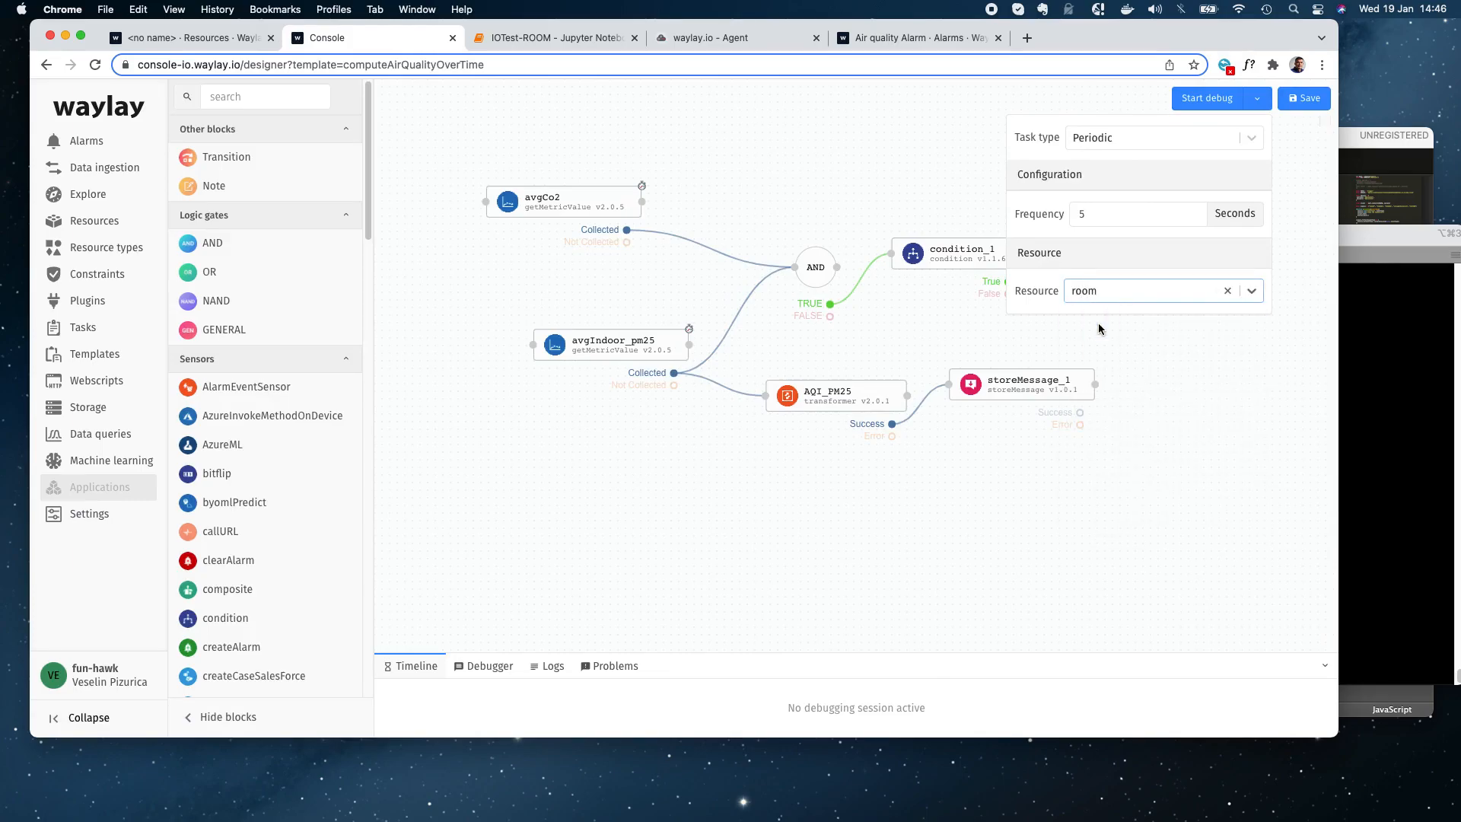
click(1202, 105)
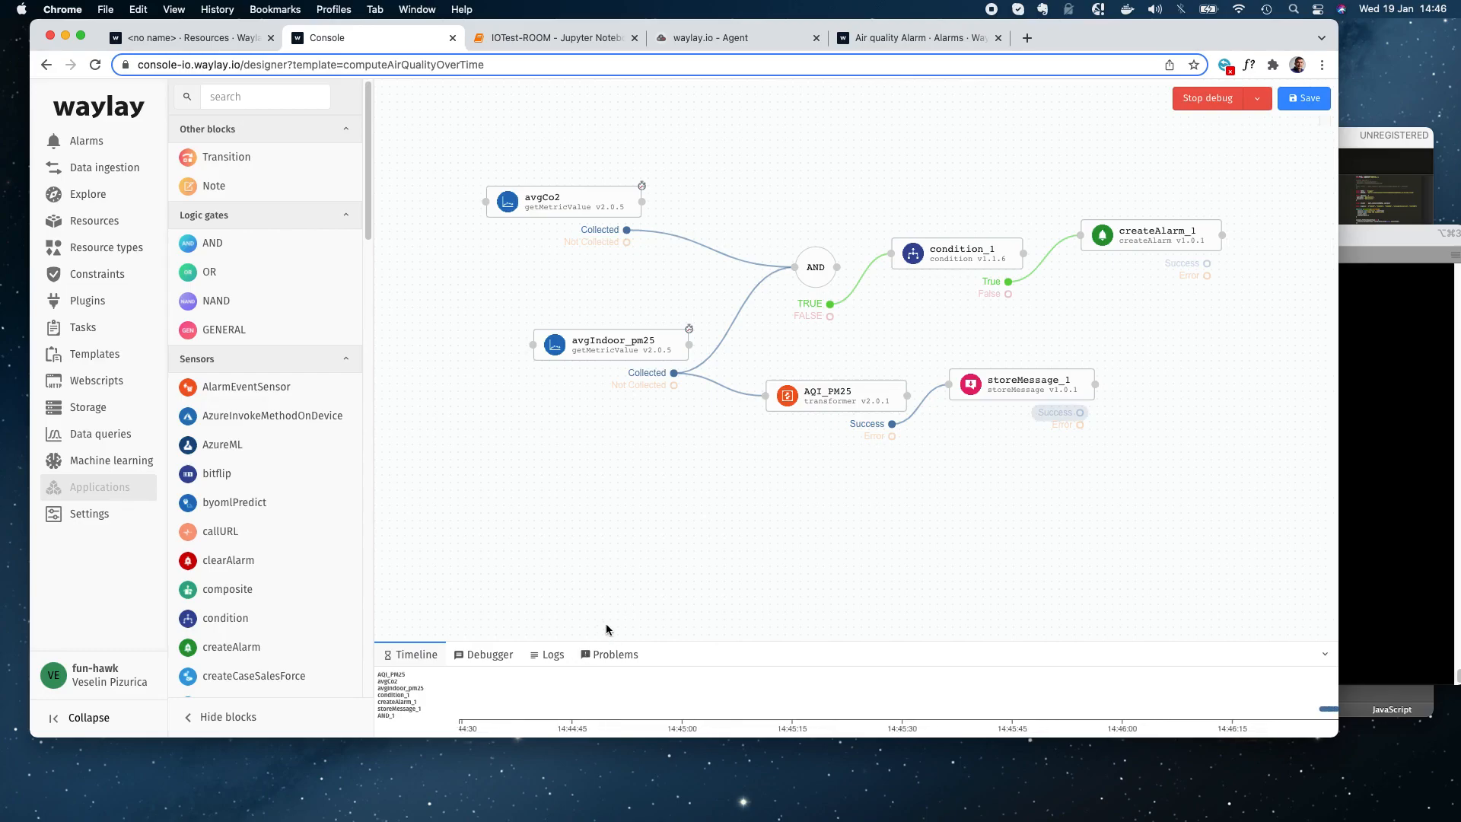
- Inspect the settings of the avgIndoor_pm25, AQI_PM25 and storeMessage_1 nodes, including the AQI transformer expression
click(642, 352)
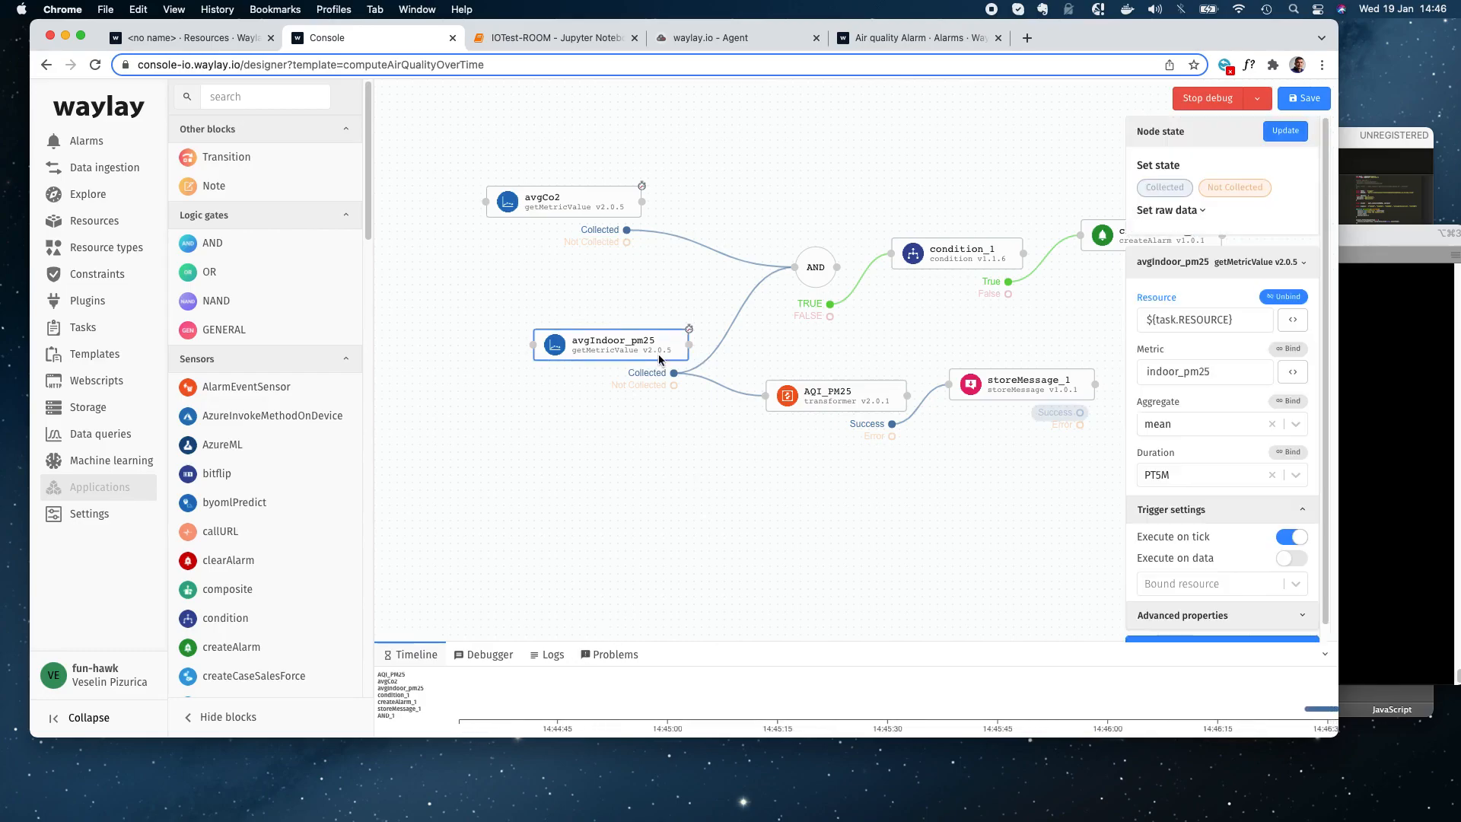
click(832, 398)
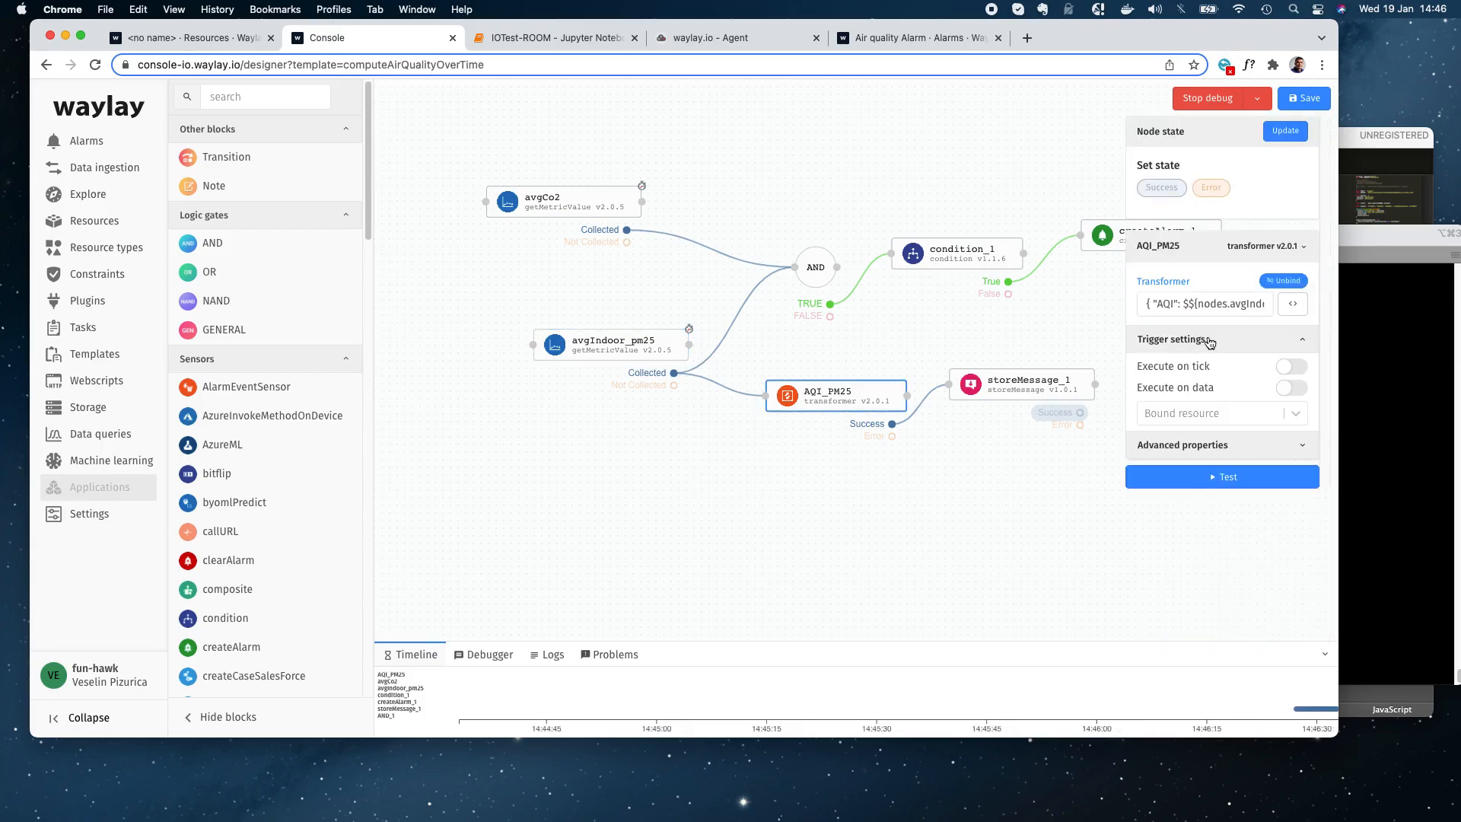
click(1291, 306)
drag(773, 153, 511, 133)
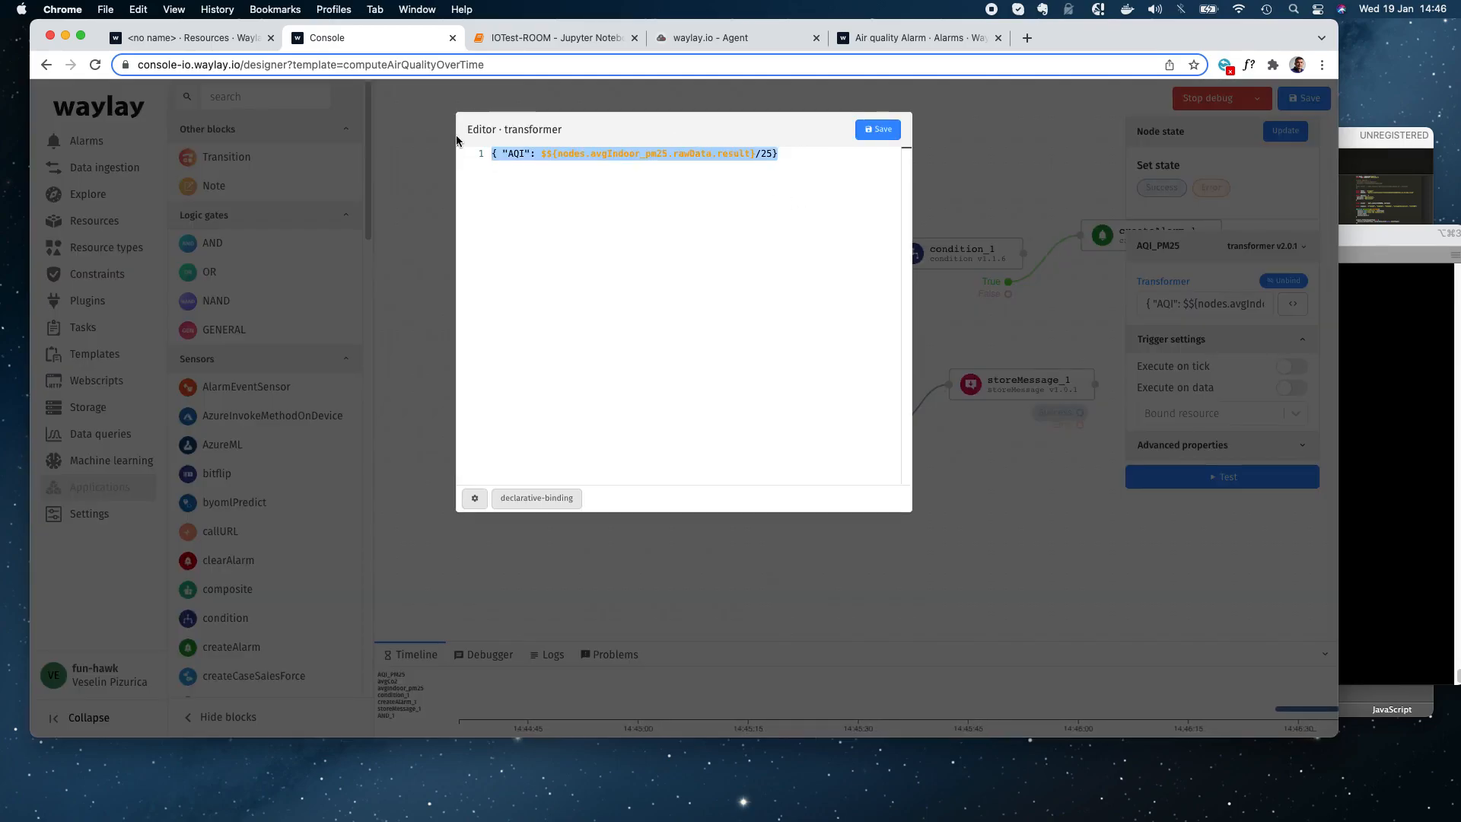
click(877, 129)
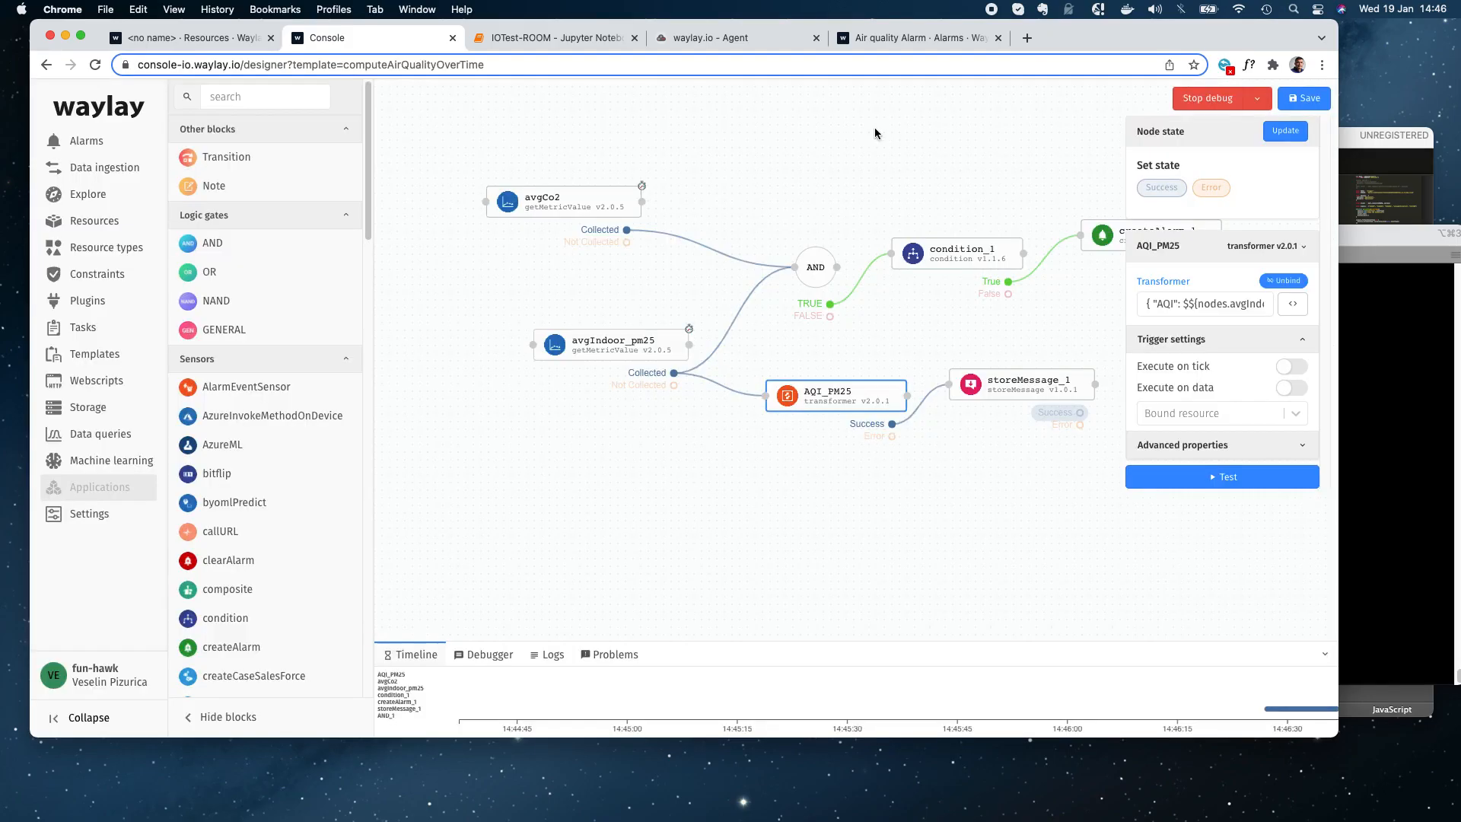
click(1039, 390)
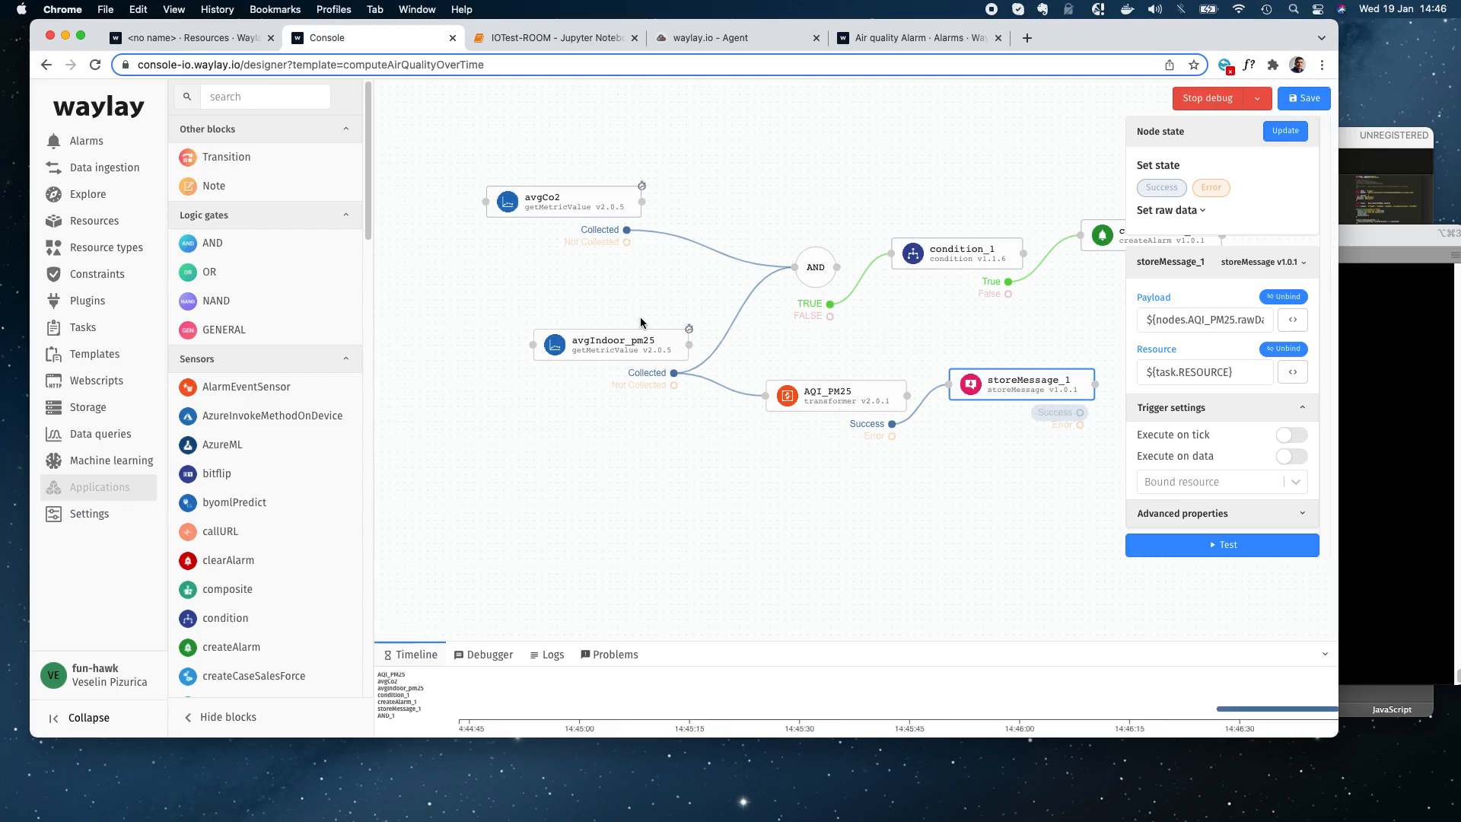
- Explore the room resource's Intake_pm25 metric and narrow the chart to Jan 19, 2022, 2:41 PM to 2:45 PM
click(211, 43)
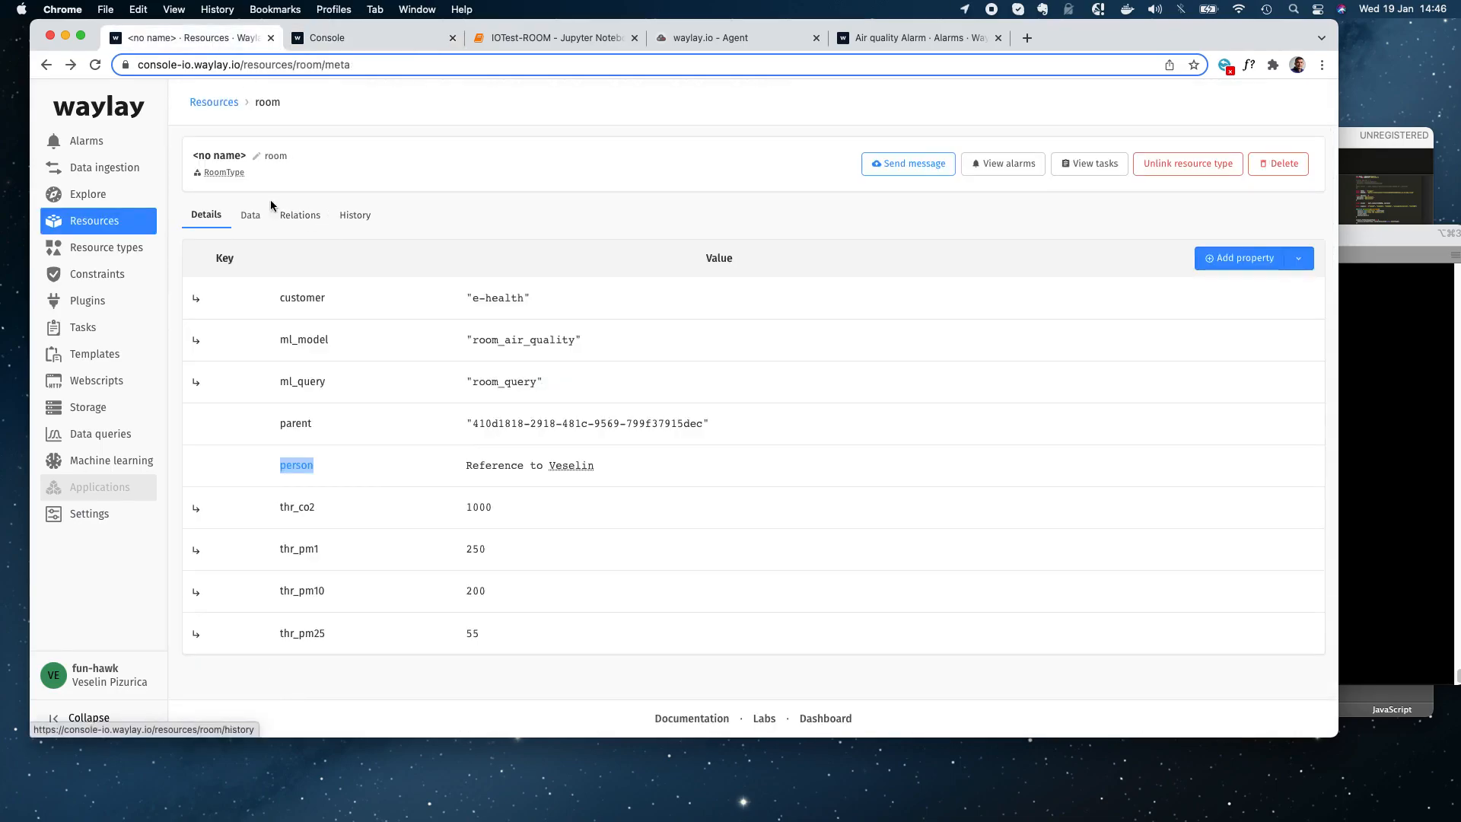
click(251, 214)
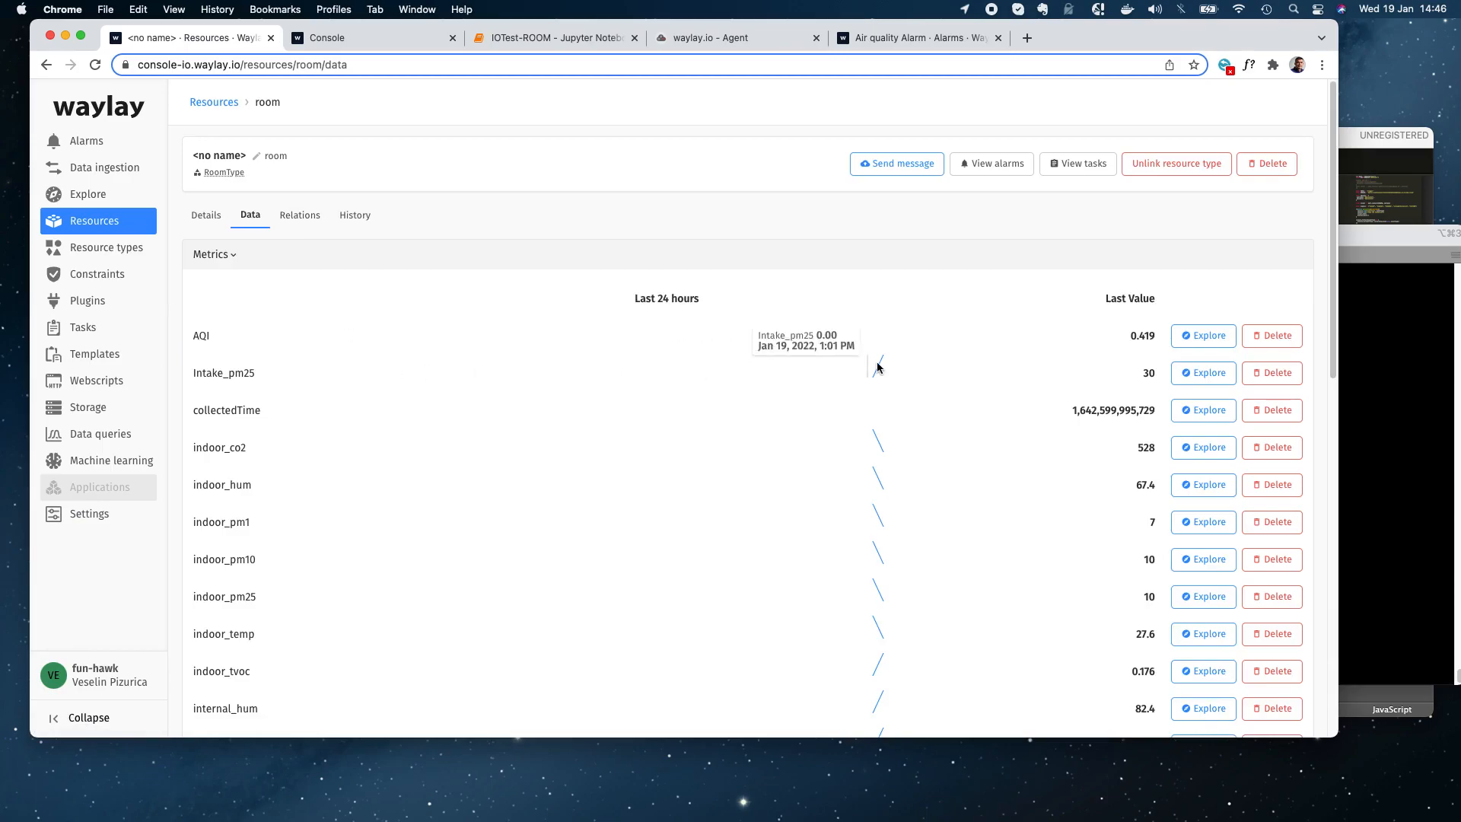
click(1203, 372)
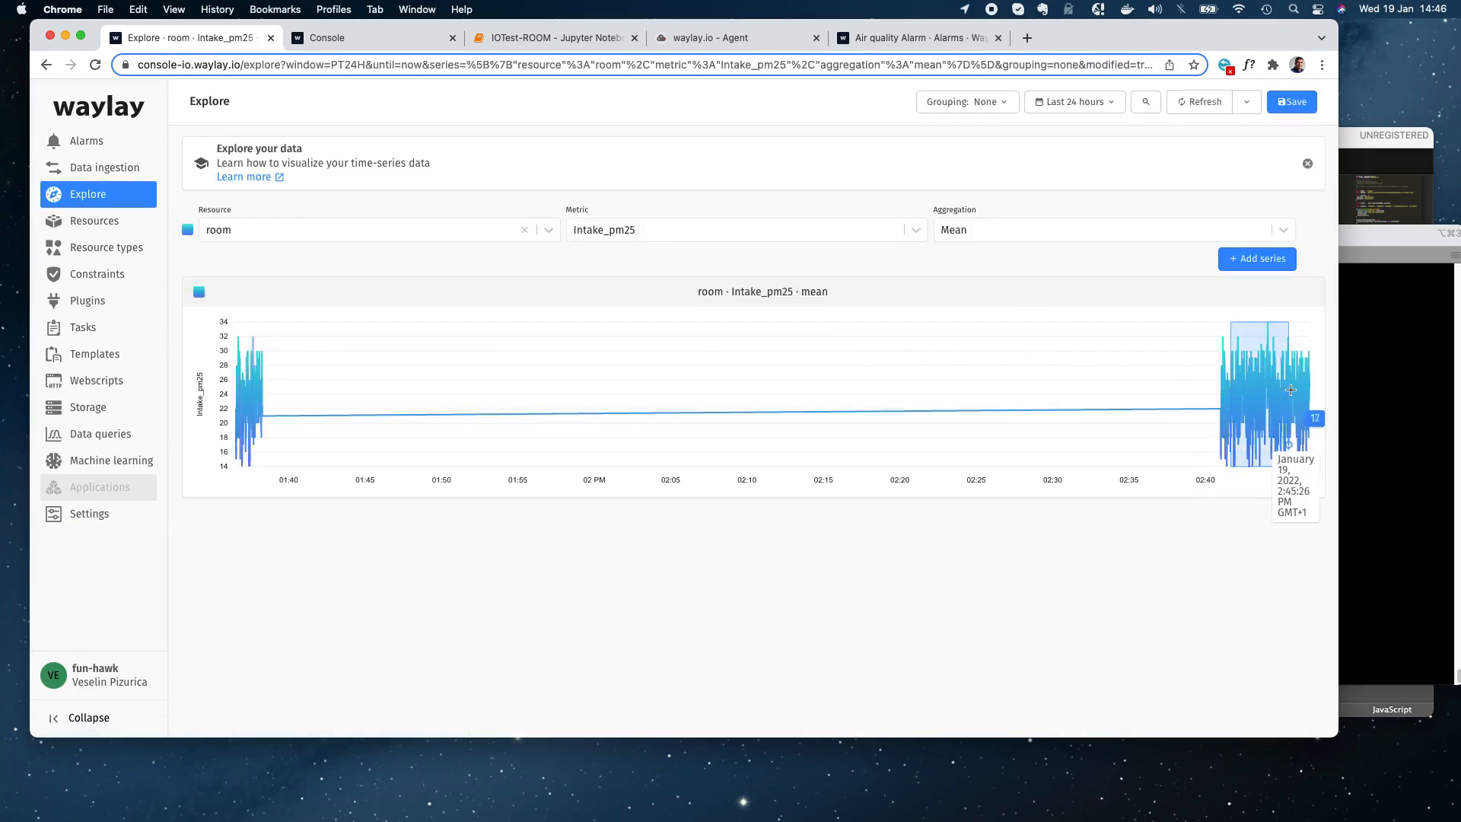
drag(1291, 391, 1223, 391)
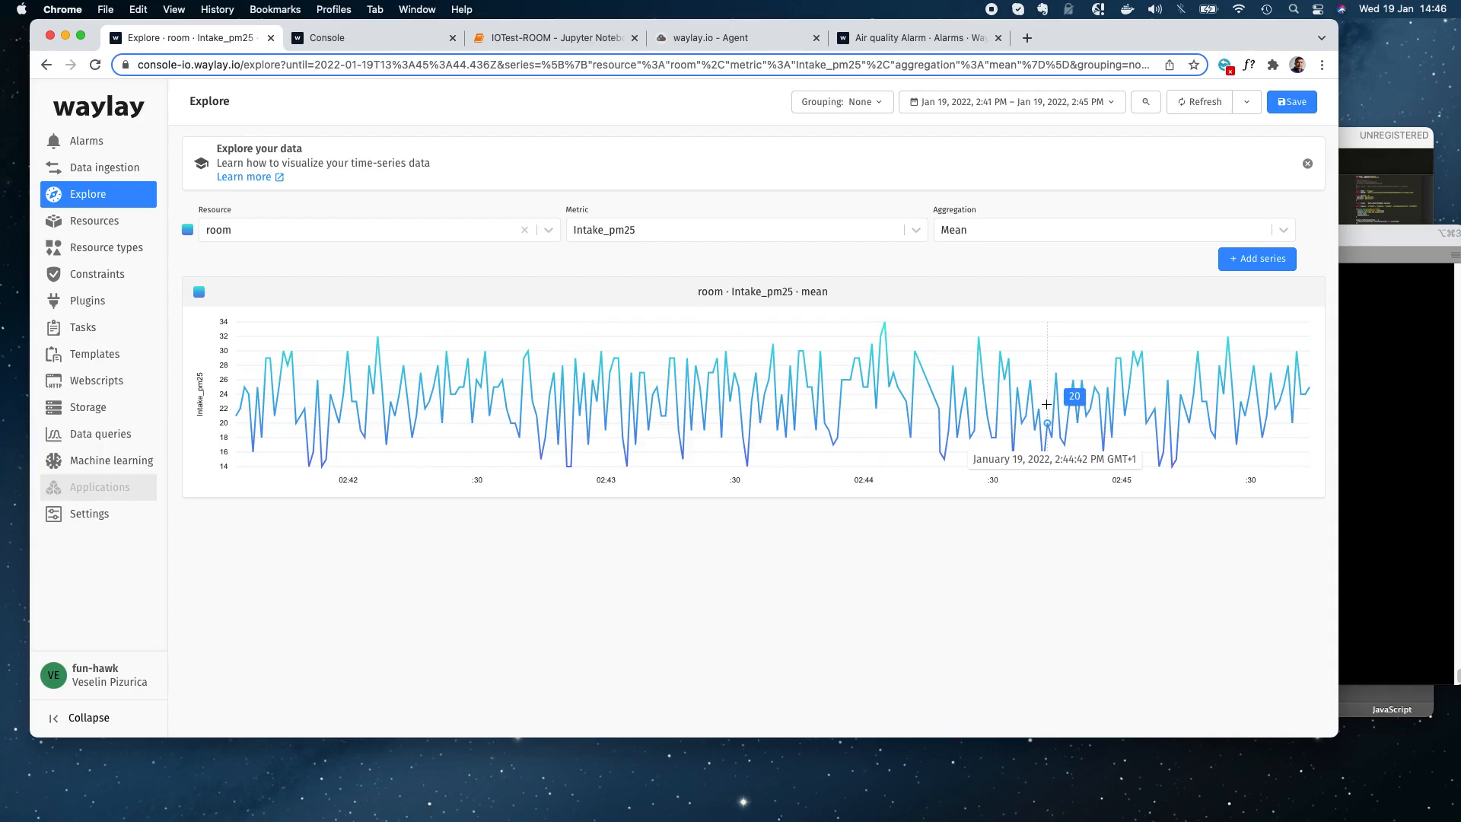
- Switch to the IOTest-ROOM Jupyter notebook and review the Waylay client initialization, gathered training data, train_query cell and its plot
click(583, 46)
scroll(634, 327, down, 3)
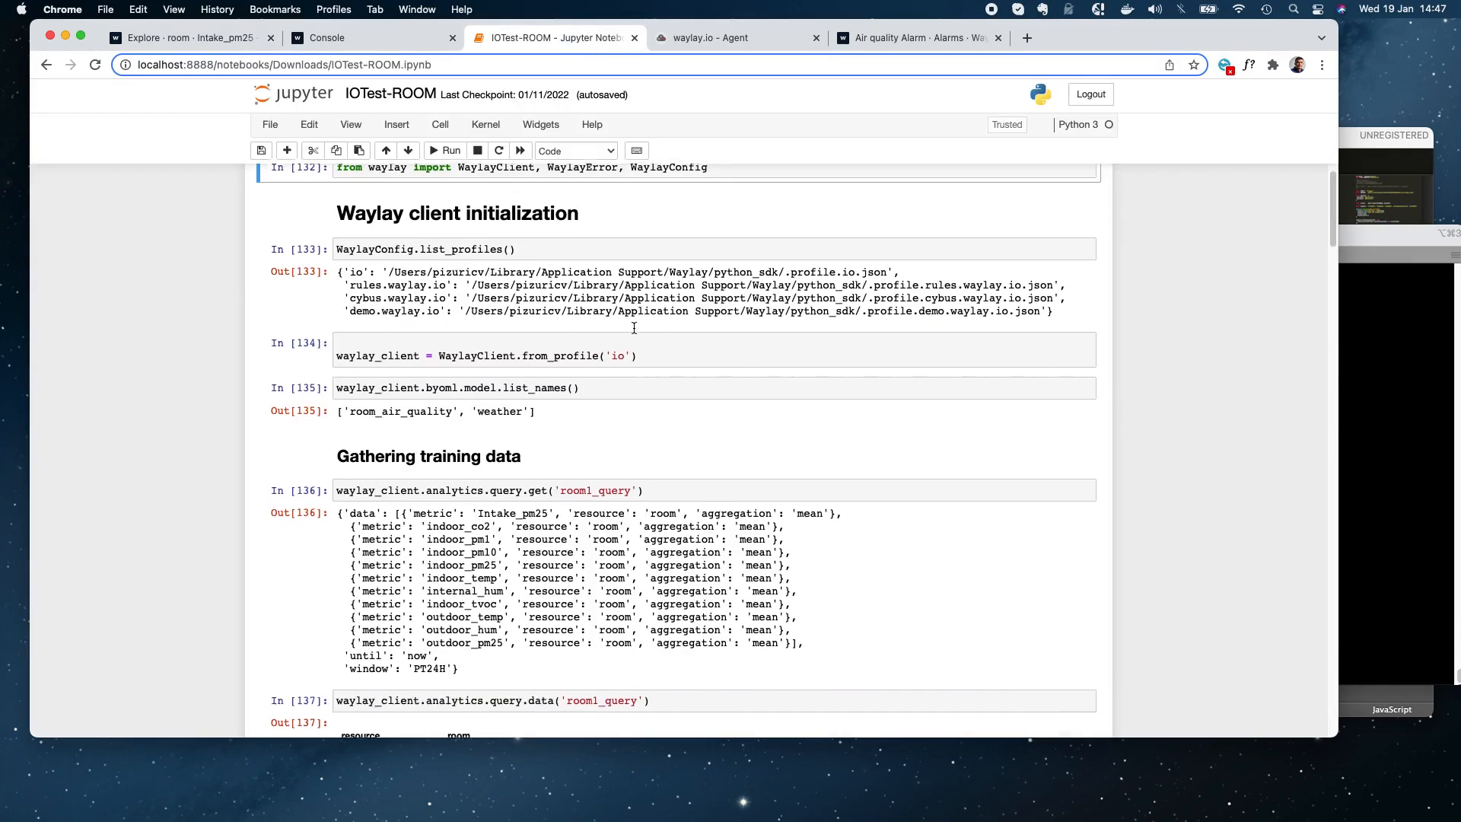
scroll(634, 332, down, 8)
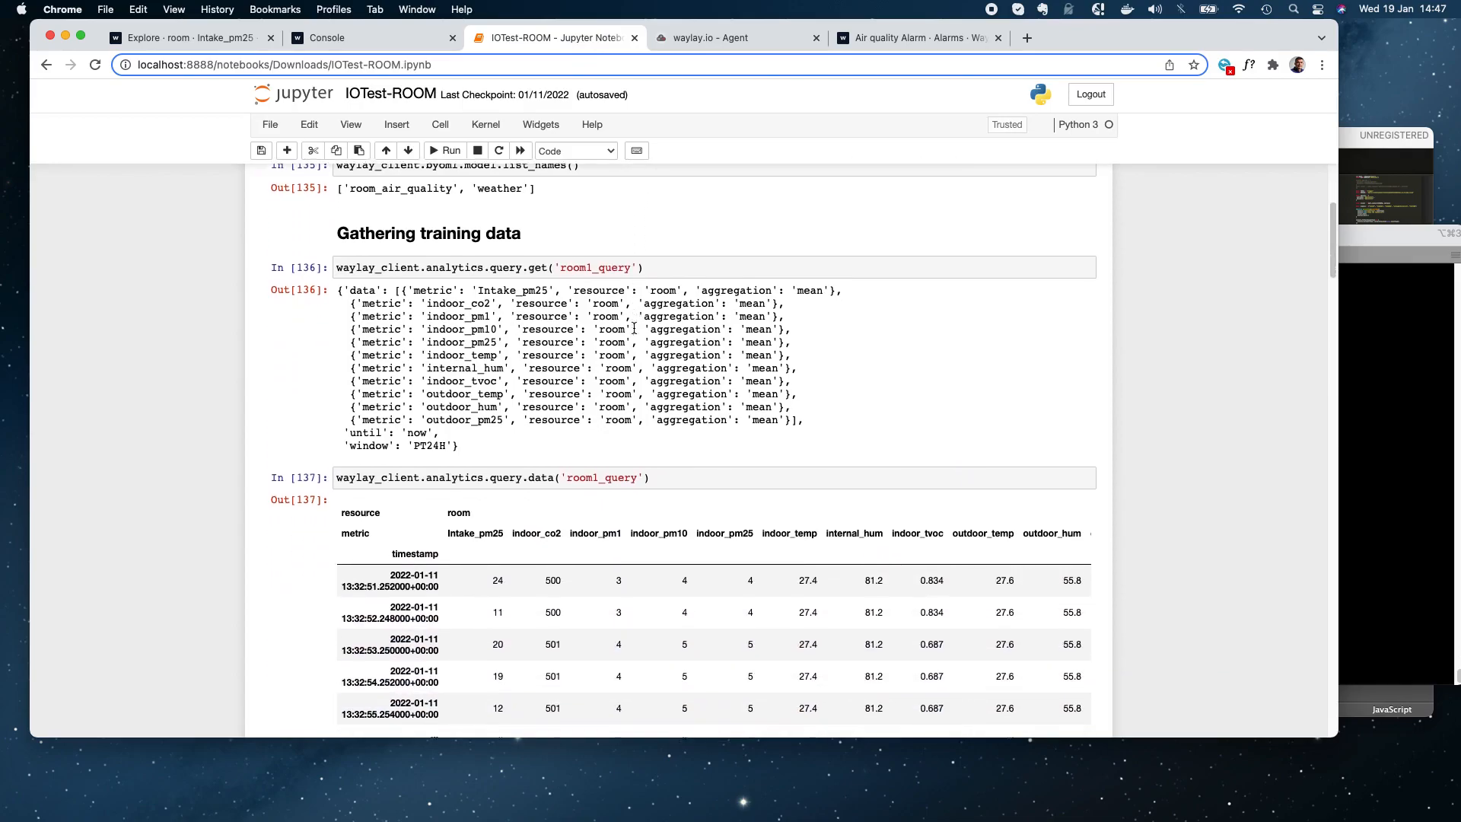
scroll(634, 329, down, 6)
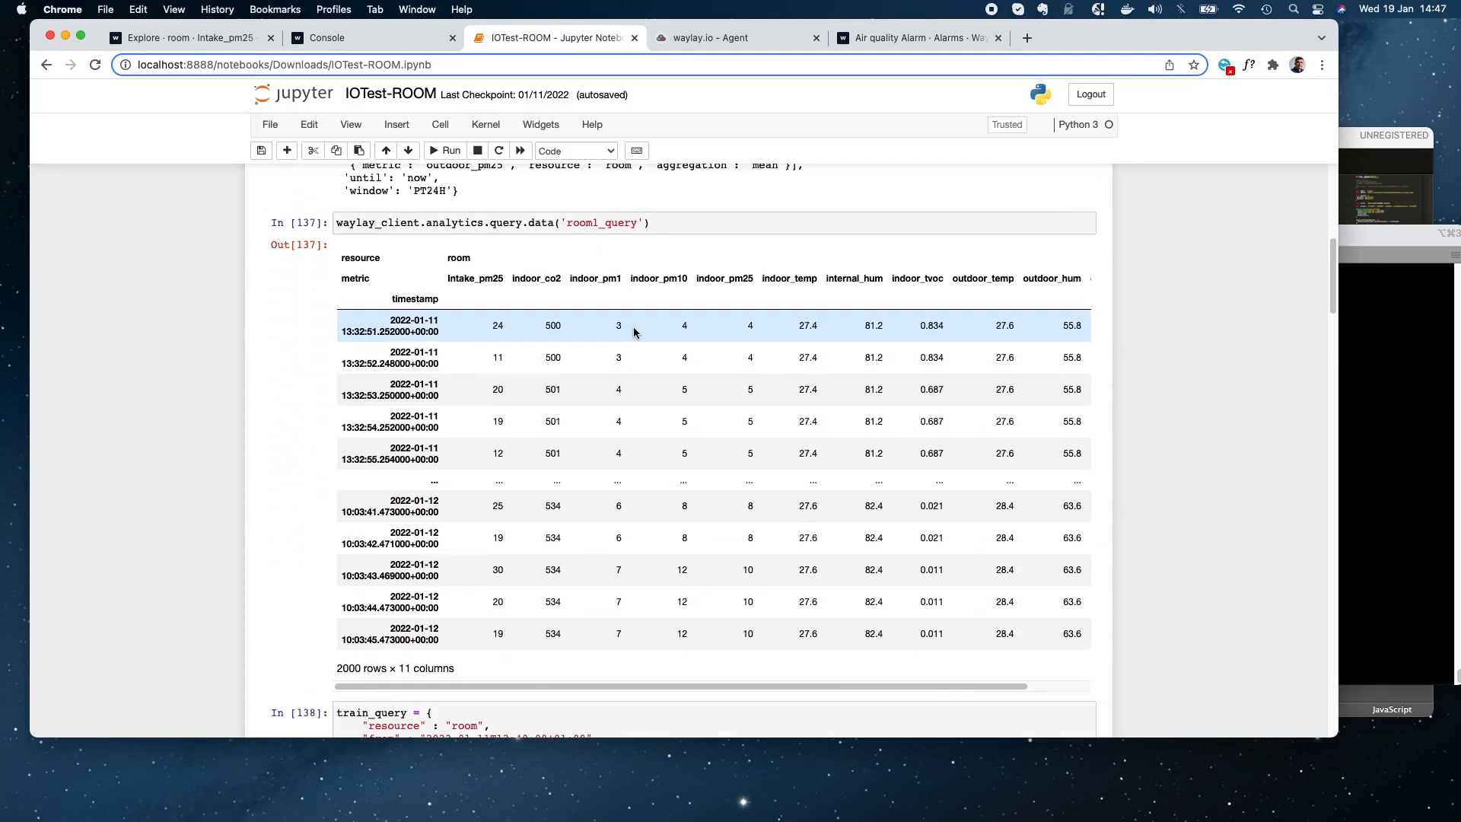
scroll(633, 331, down, 5)
scroll(609, 346, down, 3)
scroll(604, 352, down, 3)
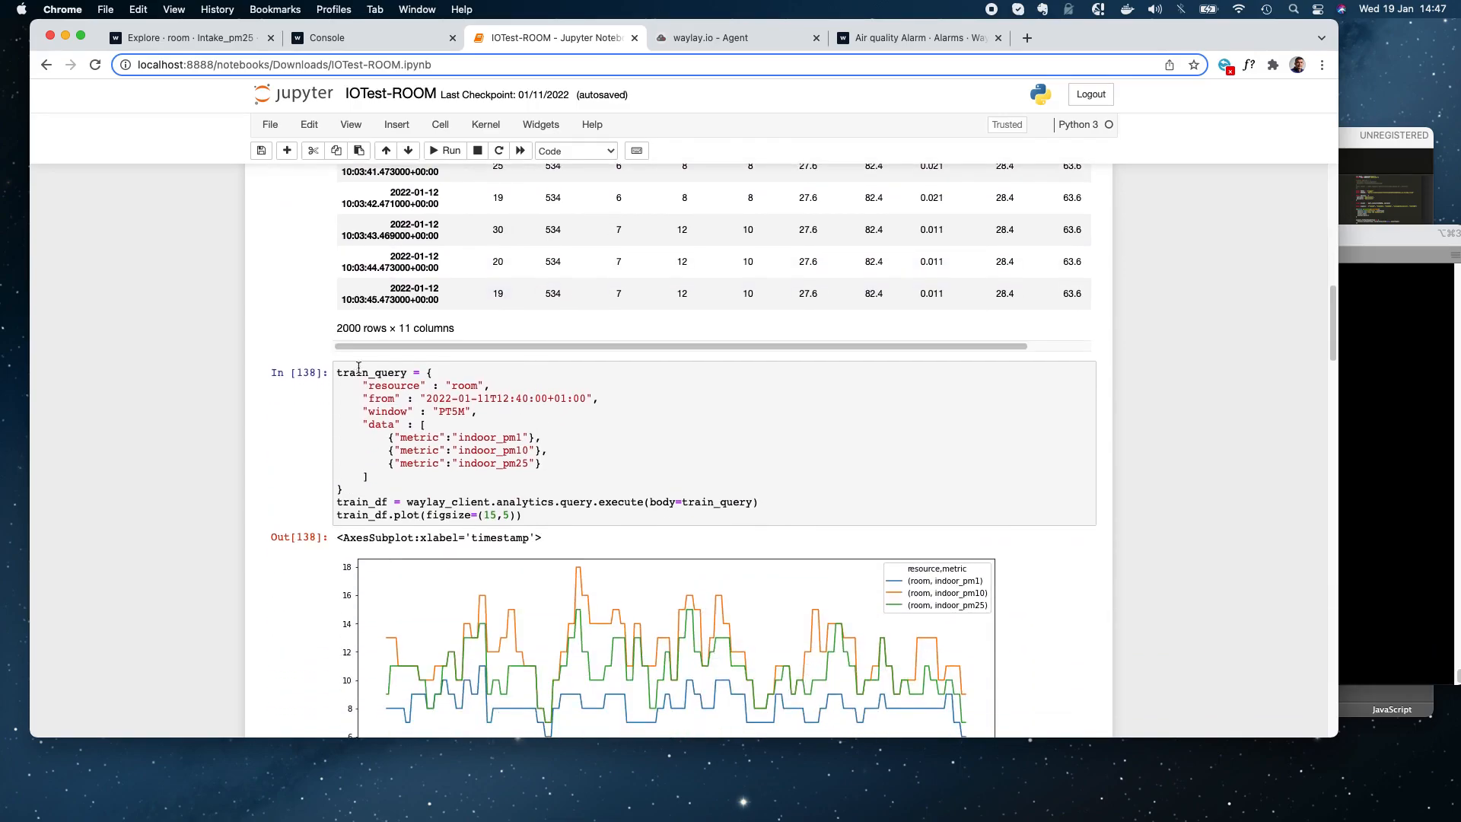
drag(336, 372, 343, 490)
scroll(469, 494, down, 6)
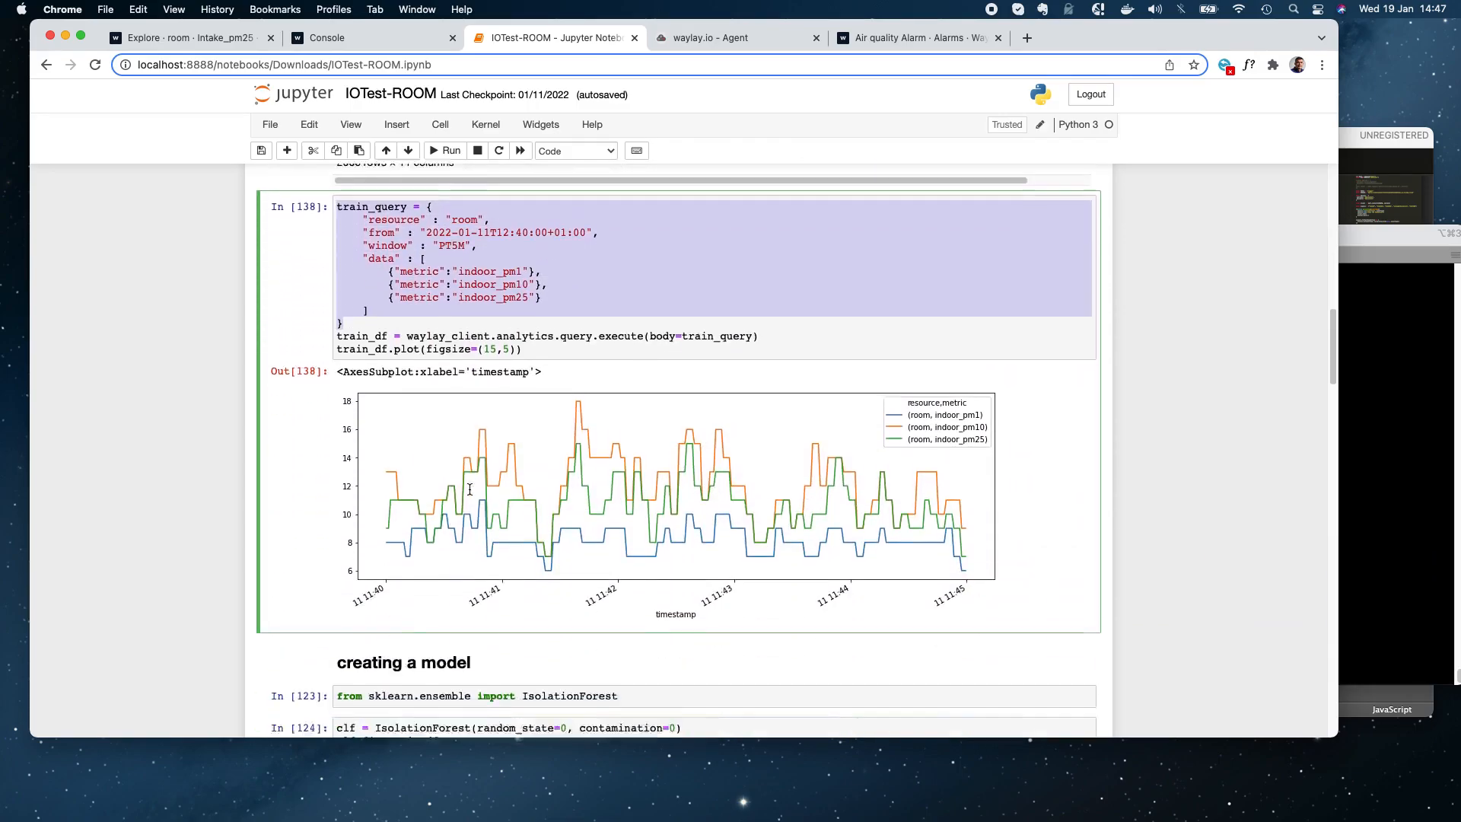
scroll(551, 454, down, 2)
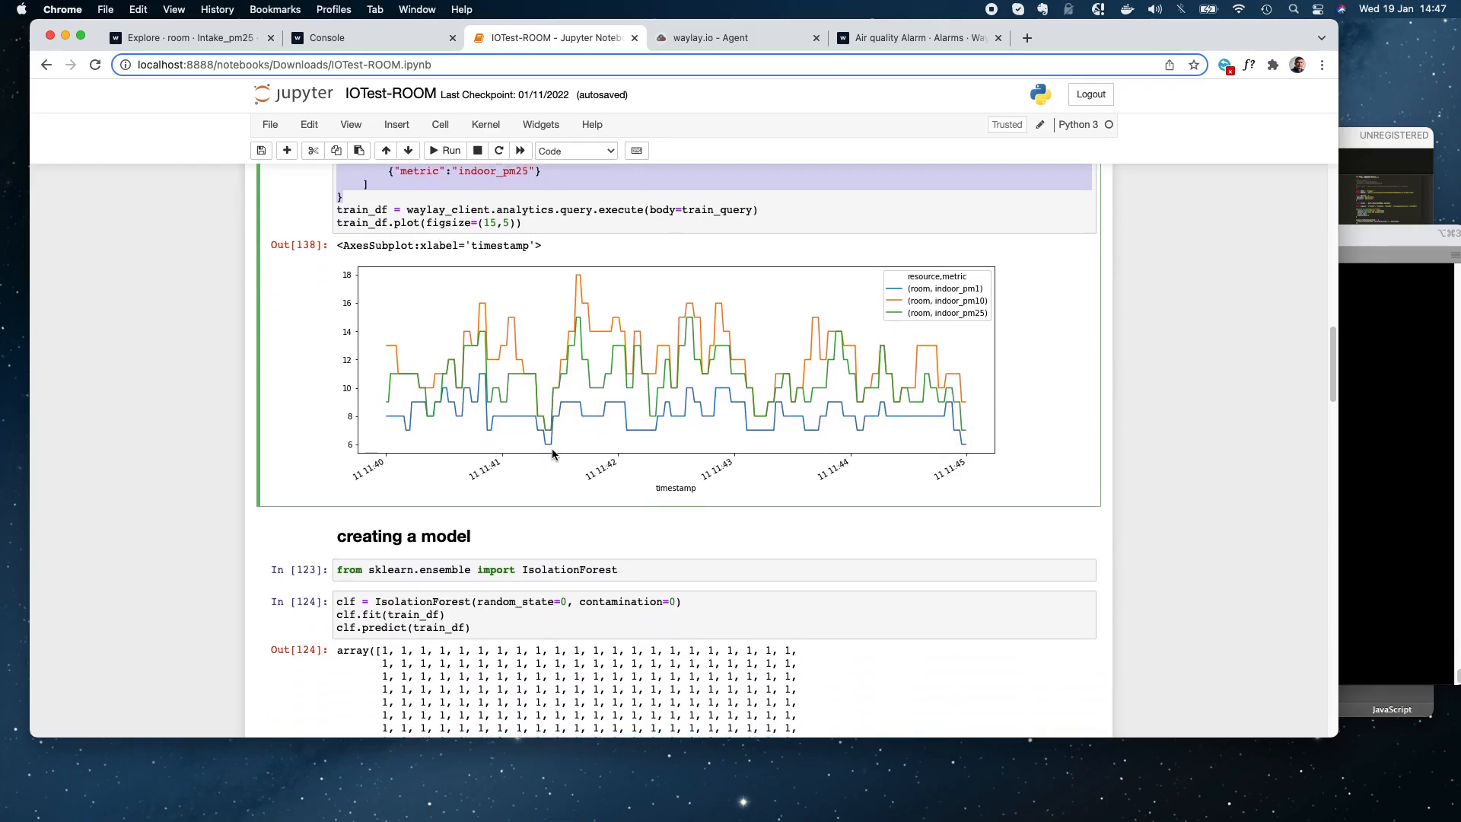
- Review the notebook's IsolationForest model cell, test_query plot, anomaly prediction cells and the BYOML upload call for room_air_quality
drag(376, 580, 473, 590)
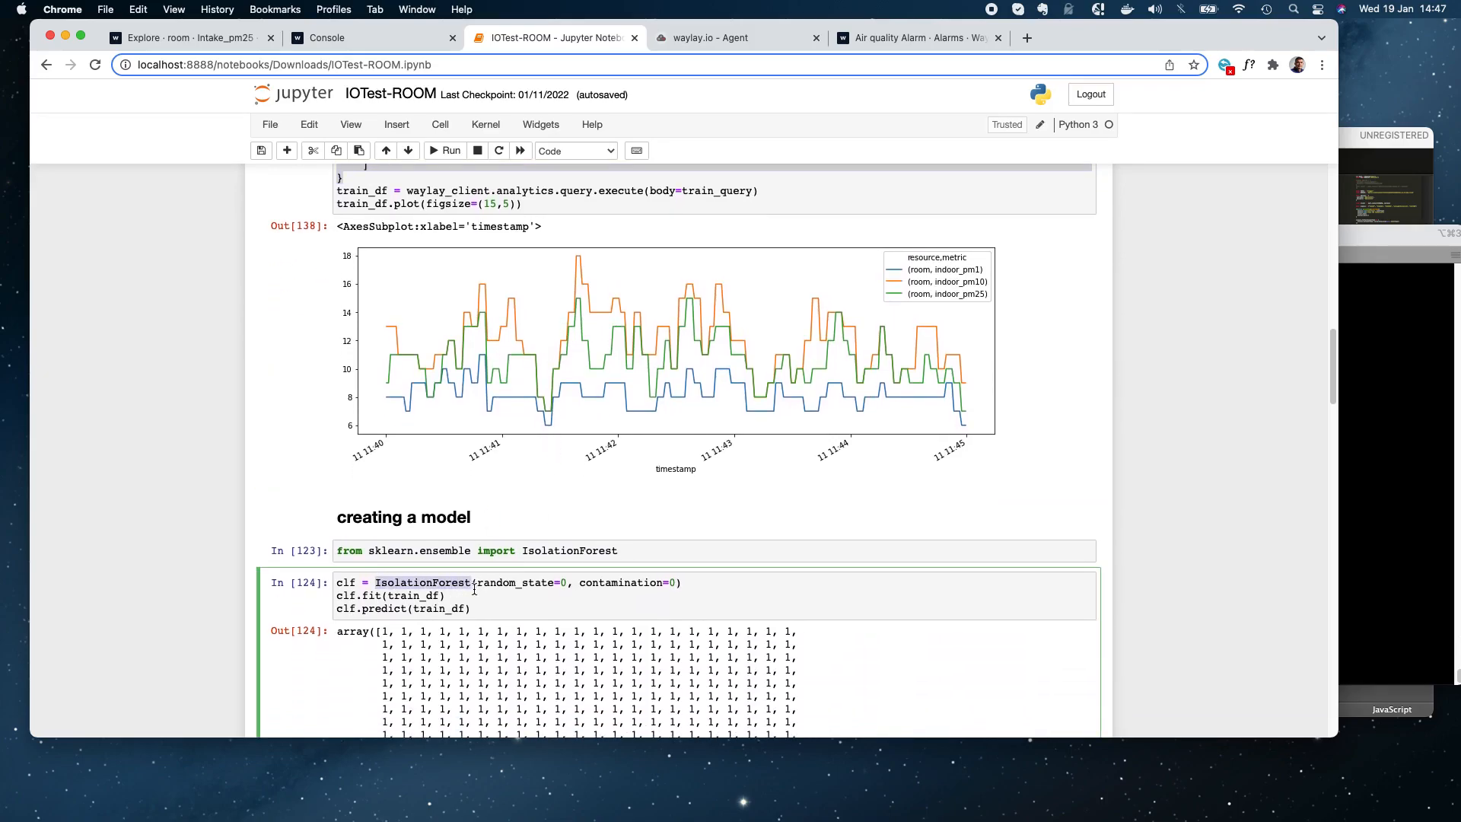
scroll(477, 590, down, 10)
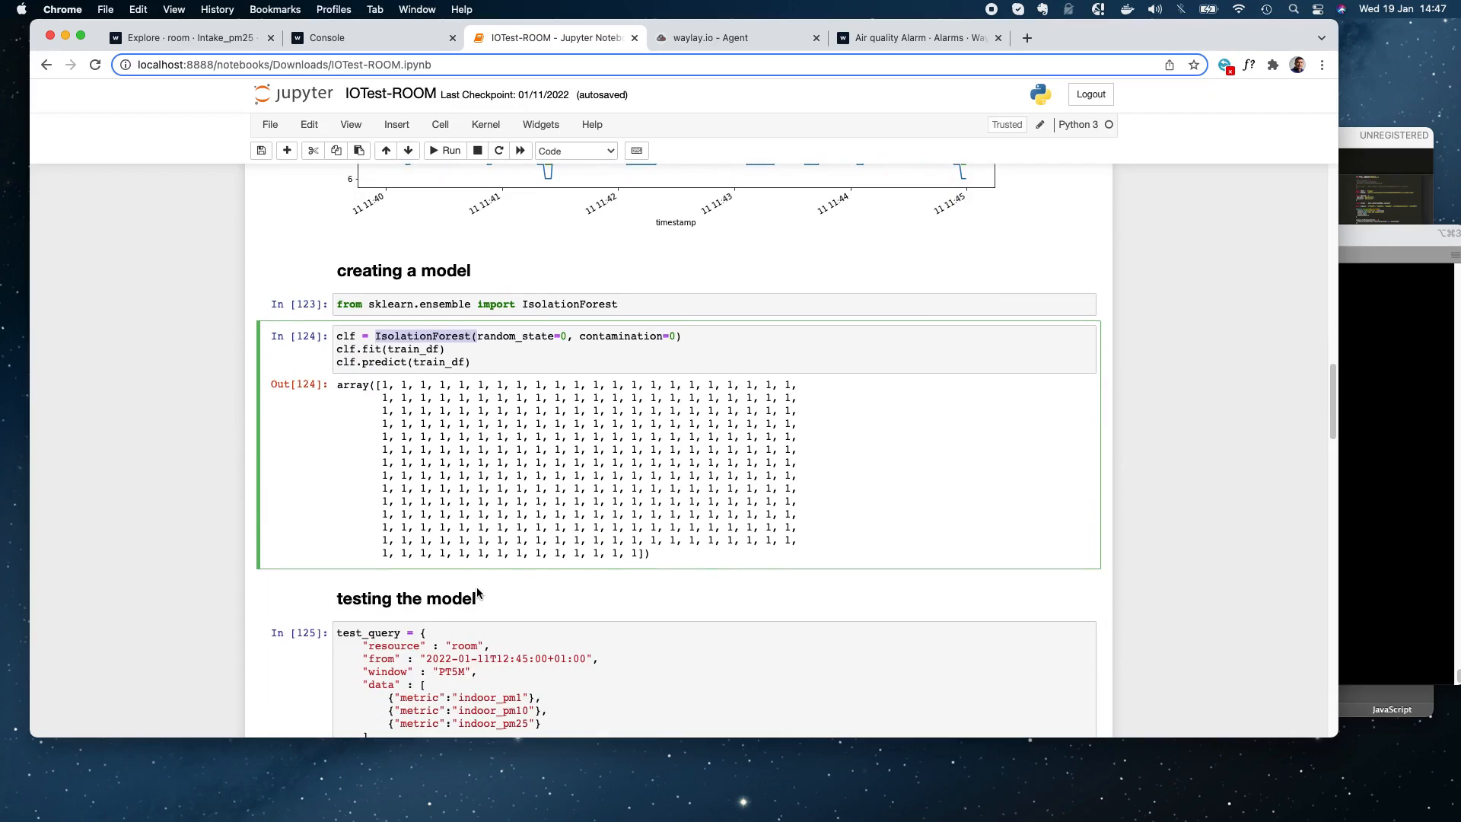
scroll(477, 588, down, 2)
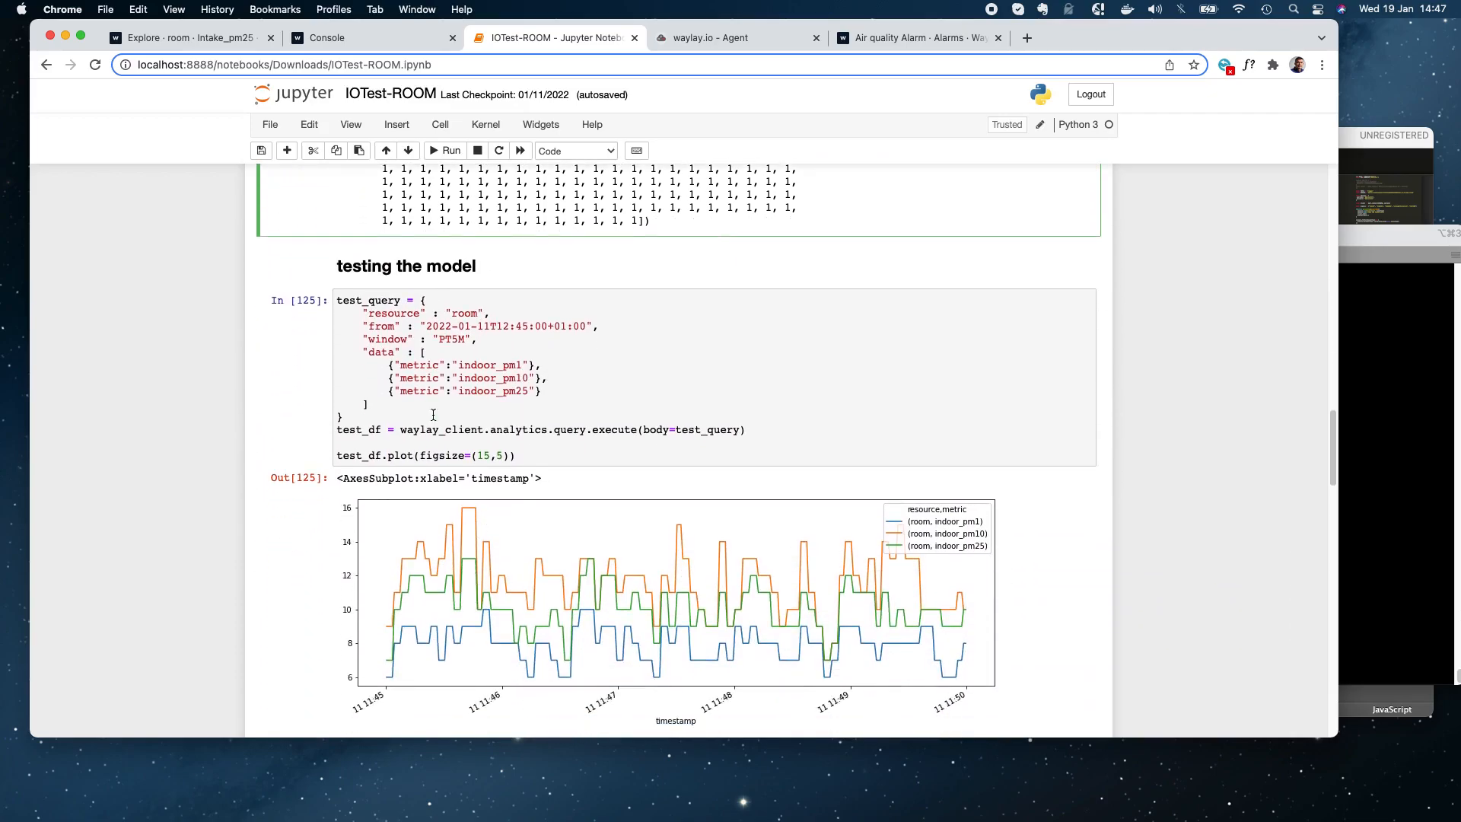
drag(363, 222, 391, 327)
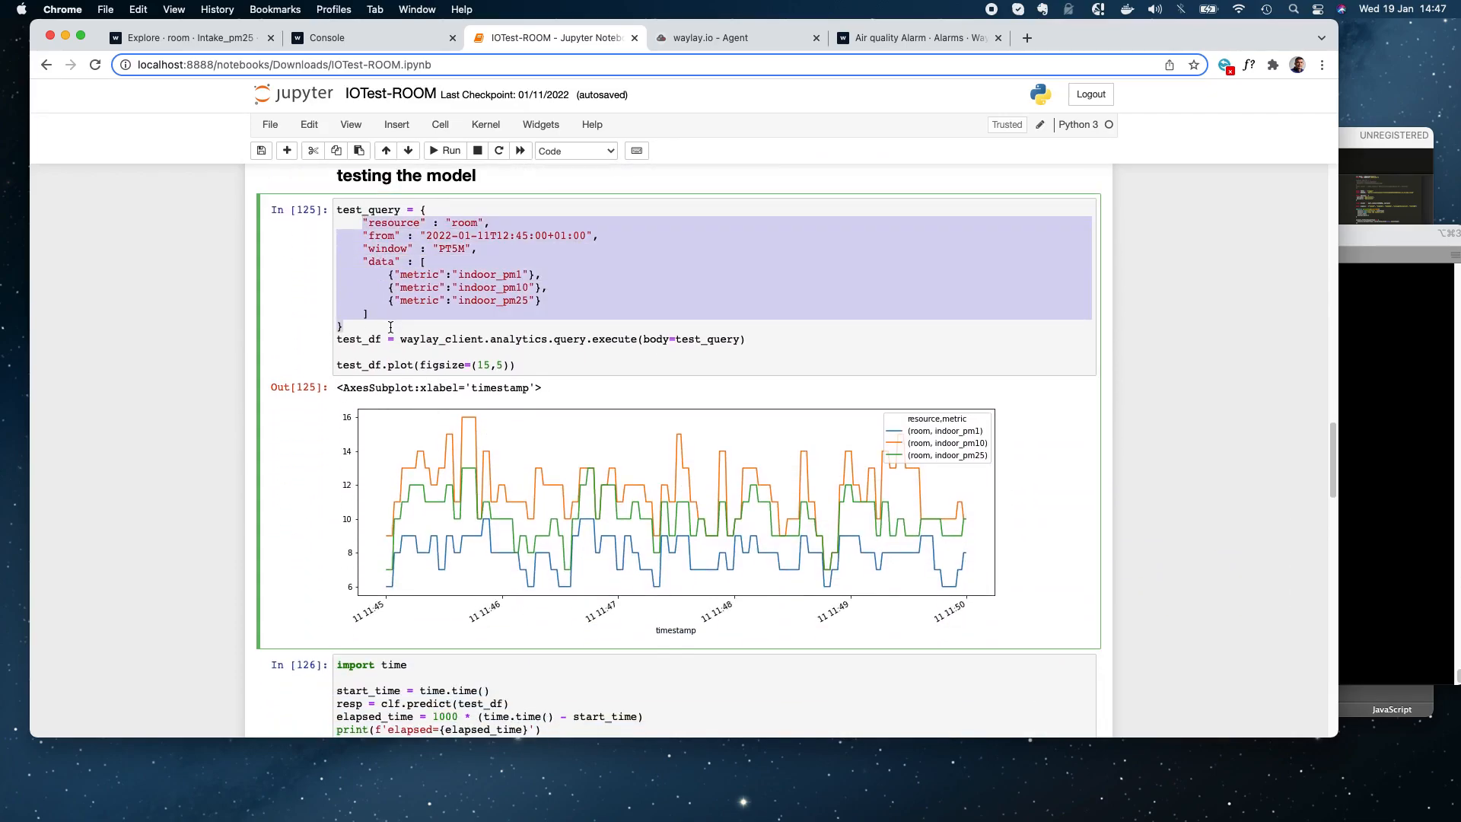
scroll(391, 328, down, 5)
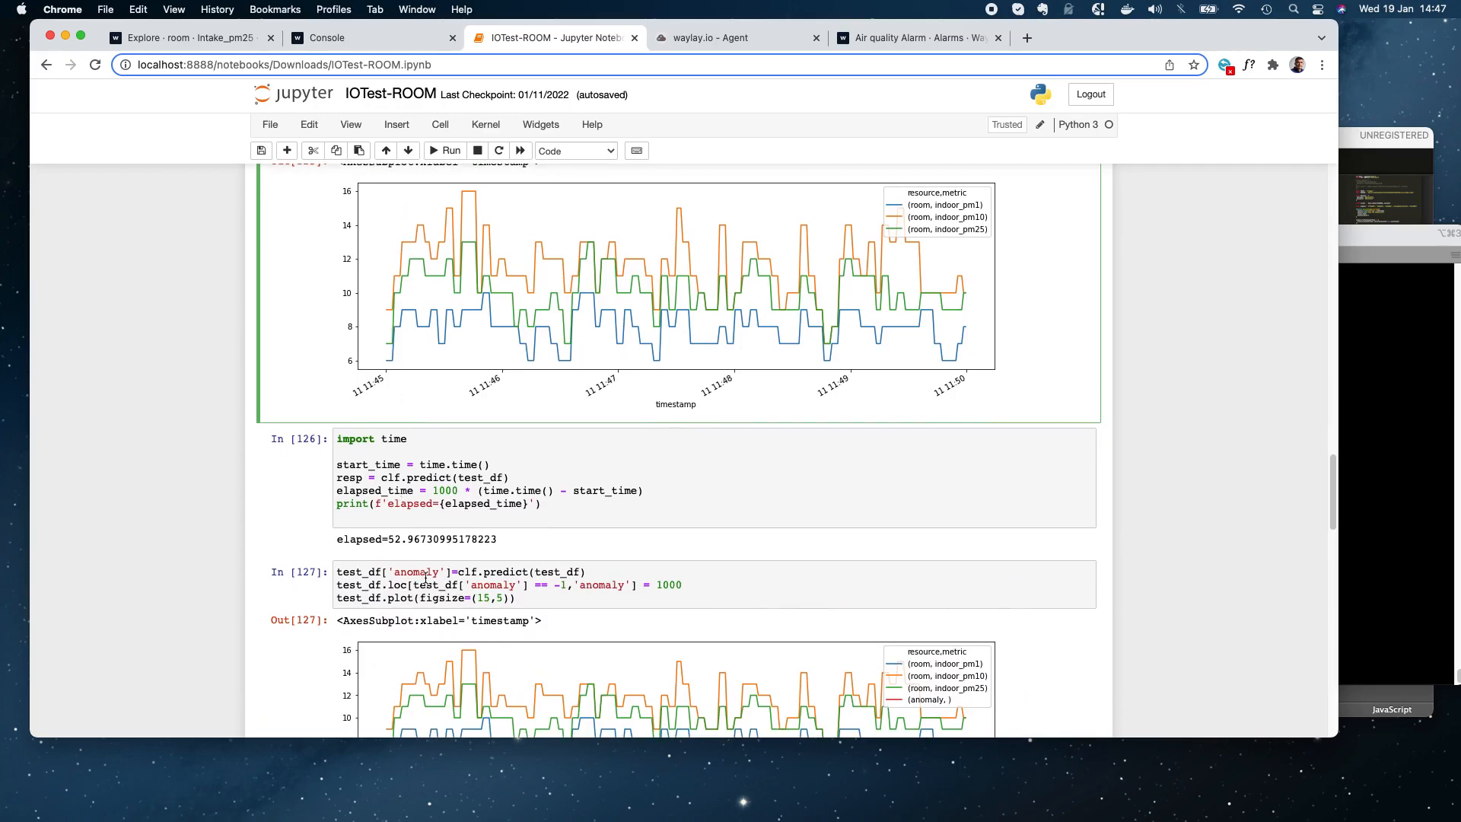
scroll(424, 578, down, 3)
scroll(498, 518, down, 4)
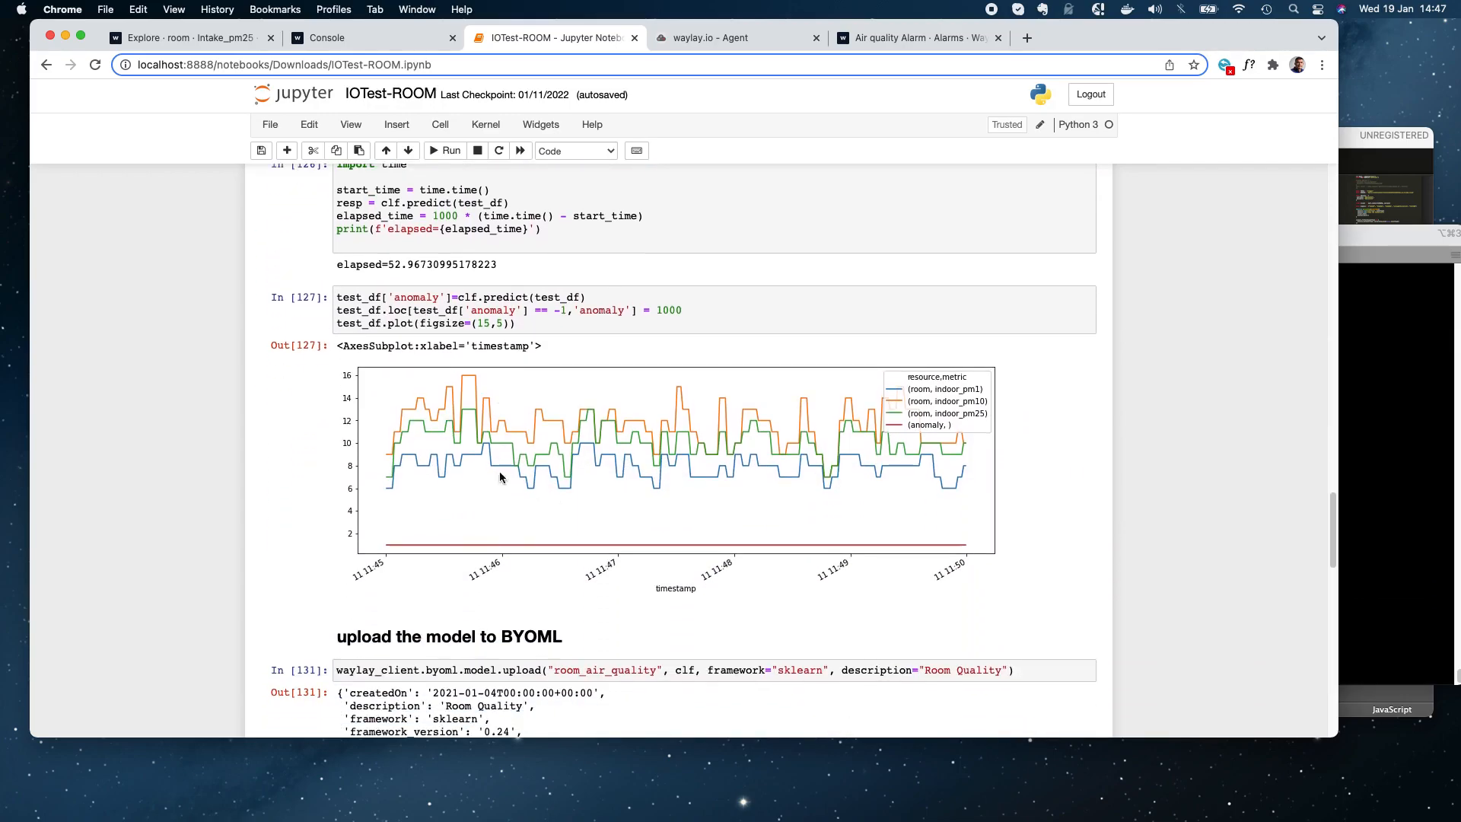
drag(658, 670, 552, 666)
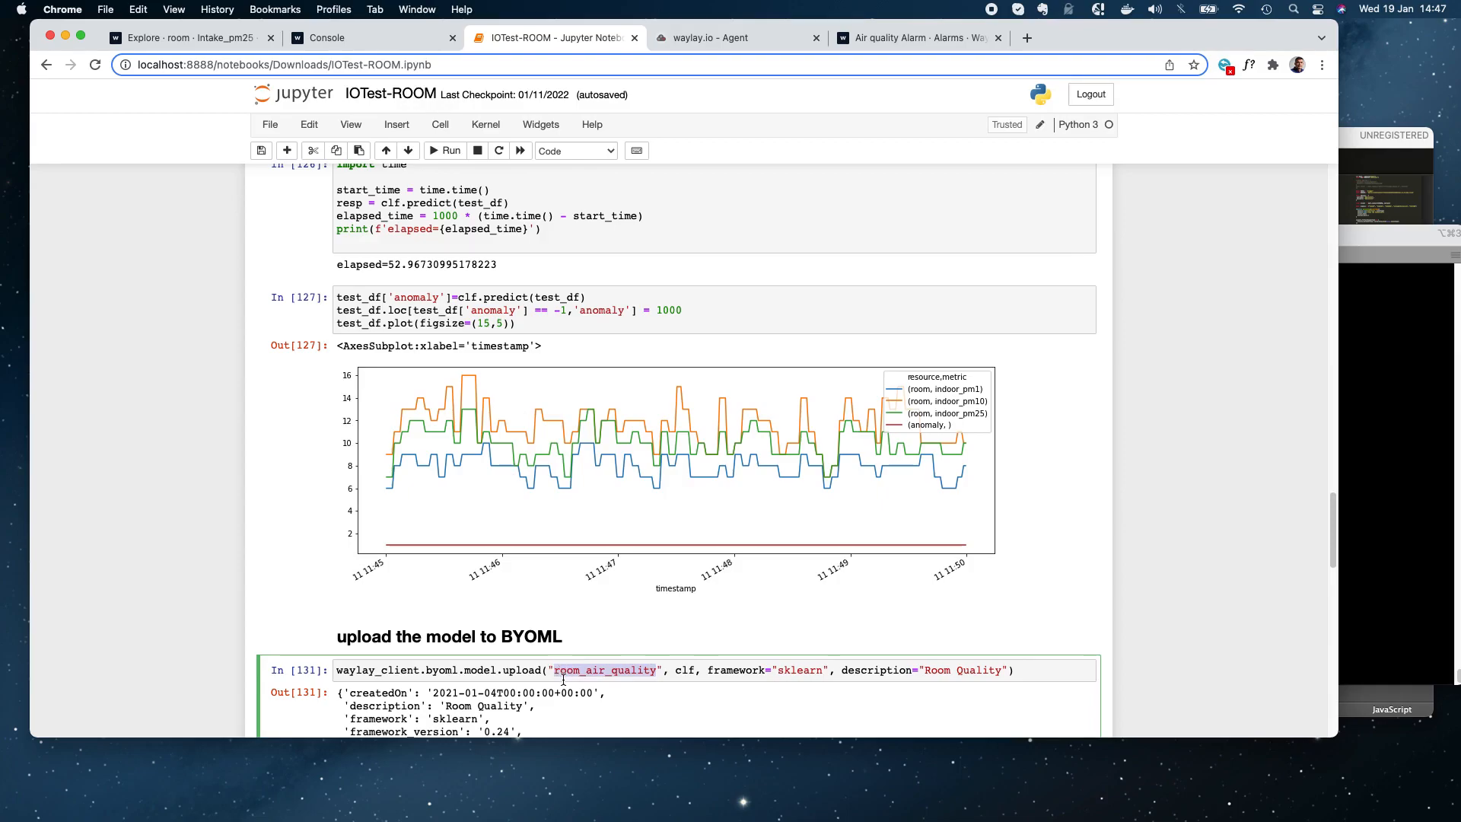
- Switch to the Waylay console and find the uploaded room_air_quality model among the machine learning models
click(206, 36)
click(122, 461)
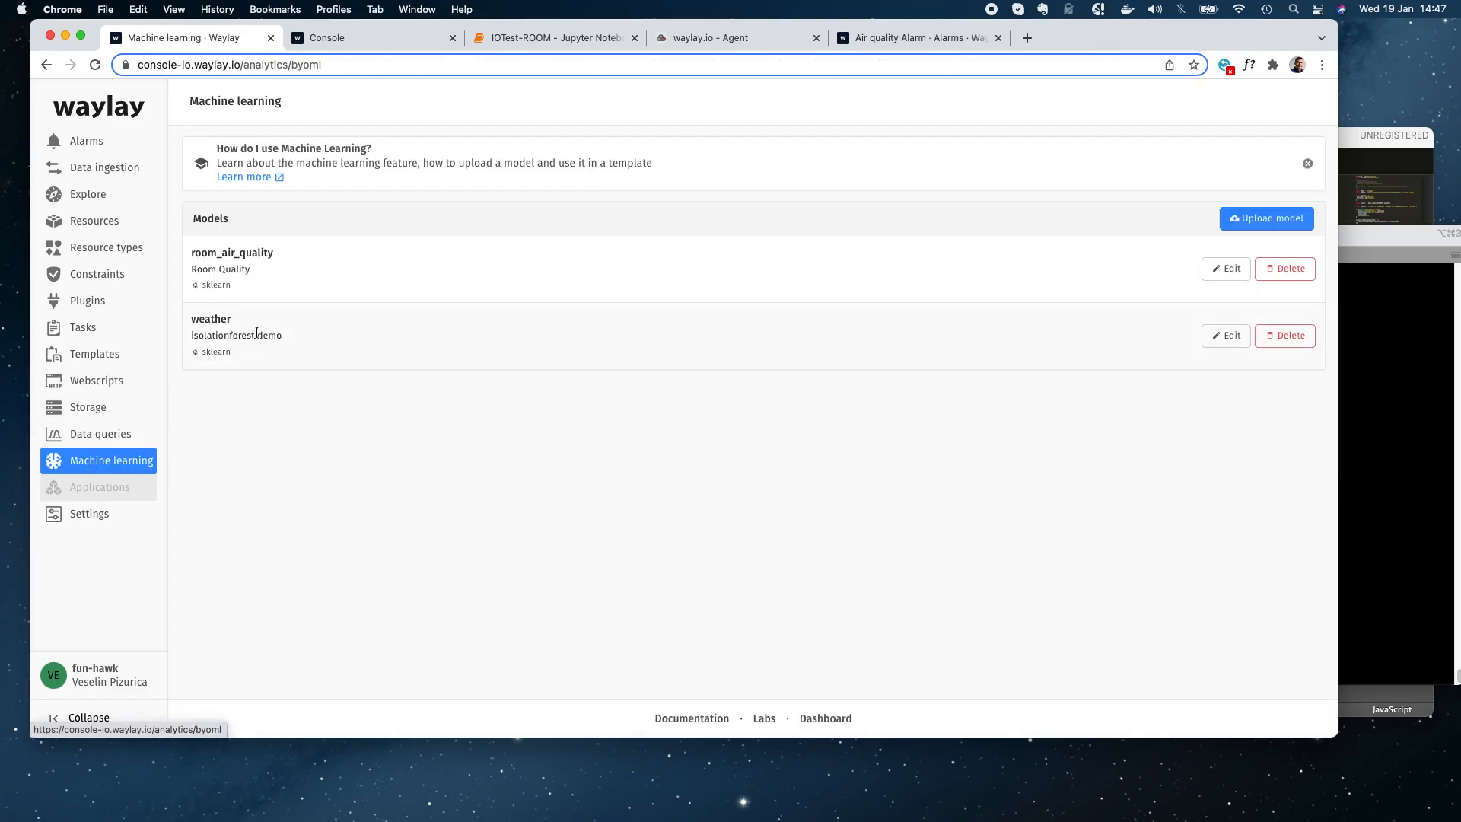
drag(188, 261, 276, 262)
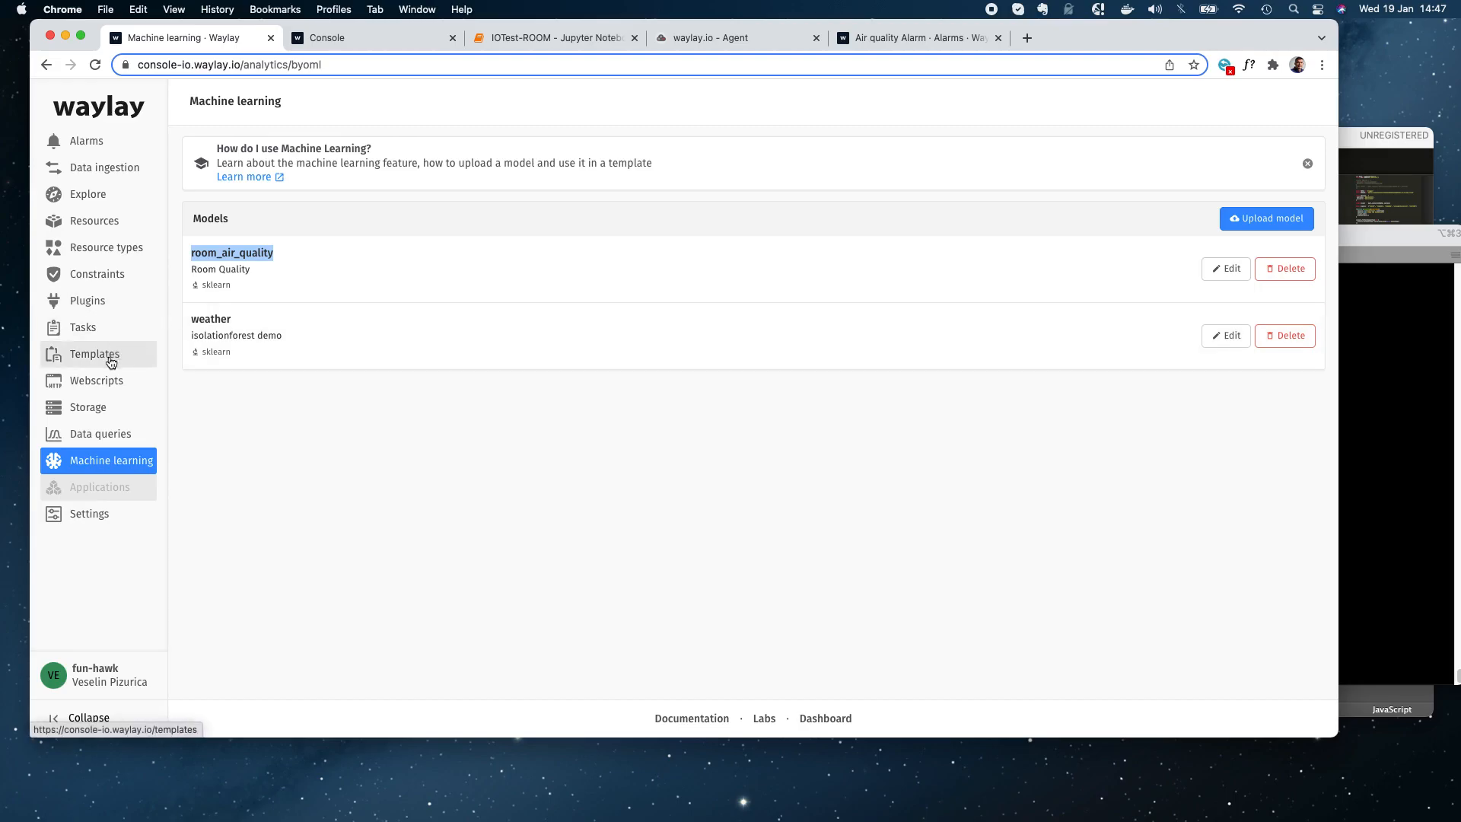
- Search the templates by the use case tag "air quality" and open MLProcessing_AIR_QUALITY in the designer
click(107, 355)
click(277, 220)
click(300, 368)
click(417, 214)
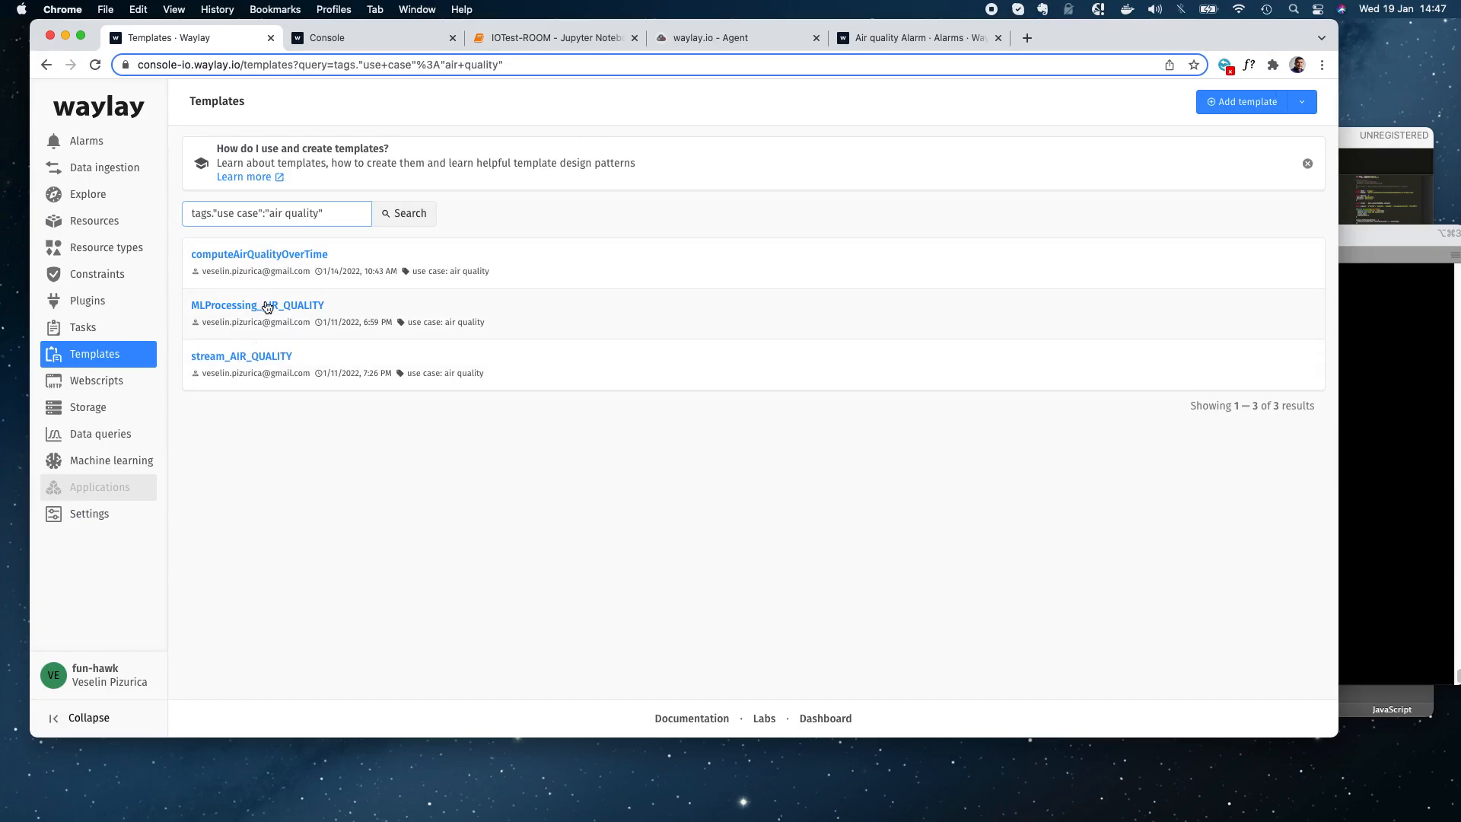
click(266, 306)
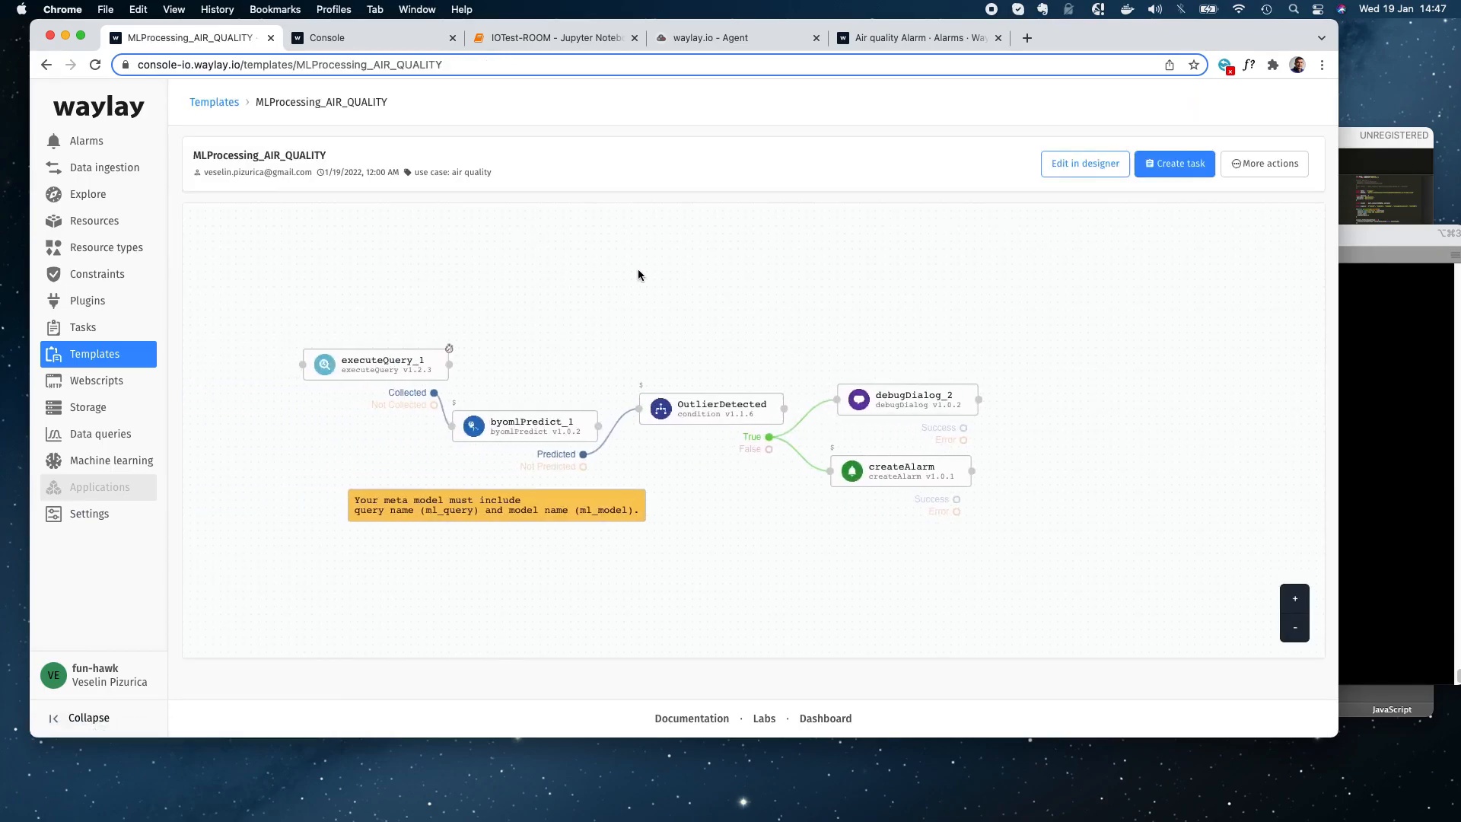
click(1105, 163)
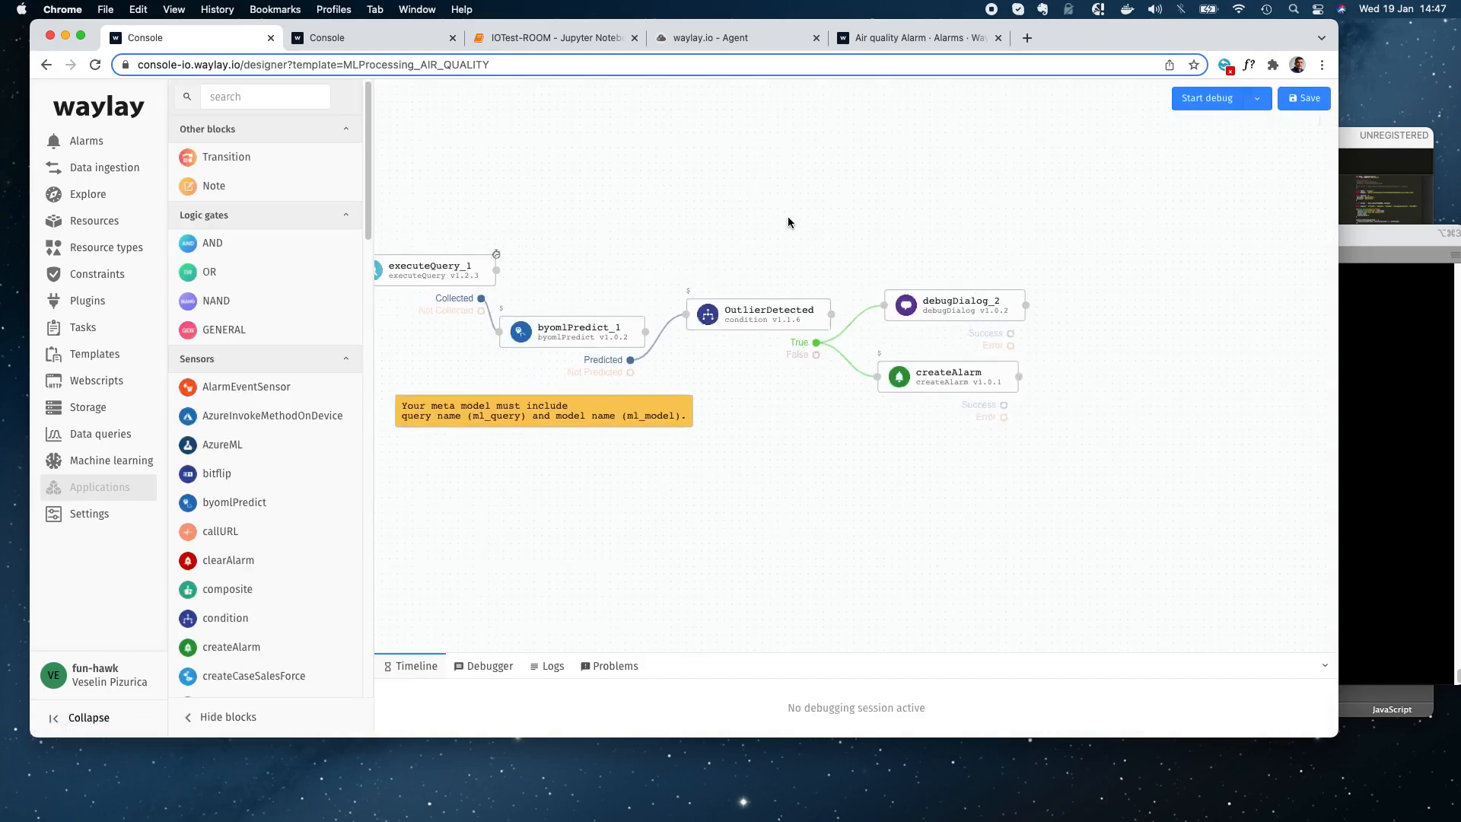
- Inspect the settings of the executeQuery_1, byomlPredict_1 and OutlierDetected nodes
click(503, 272)
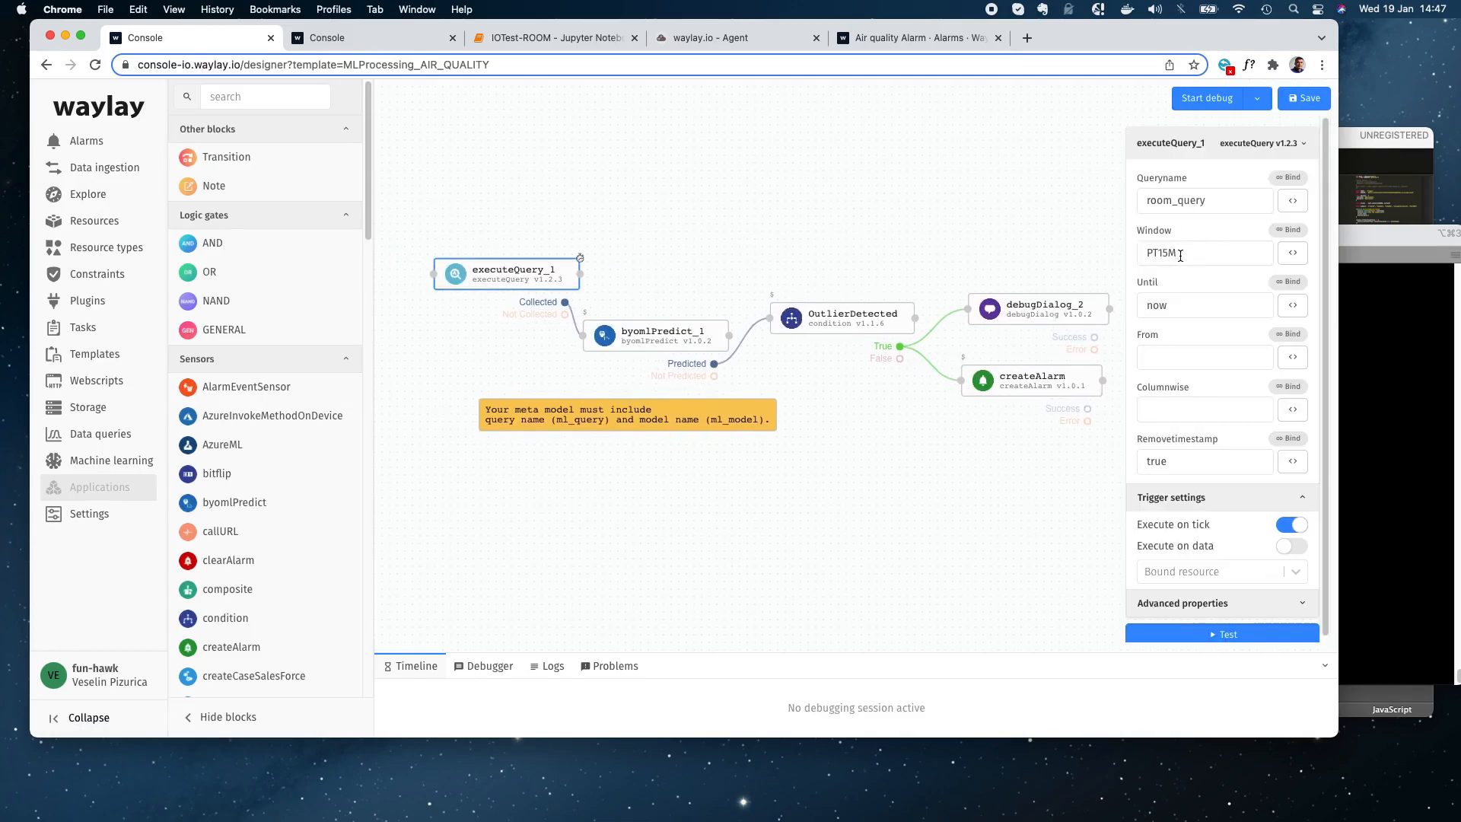
click(668, 343)
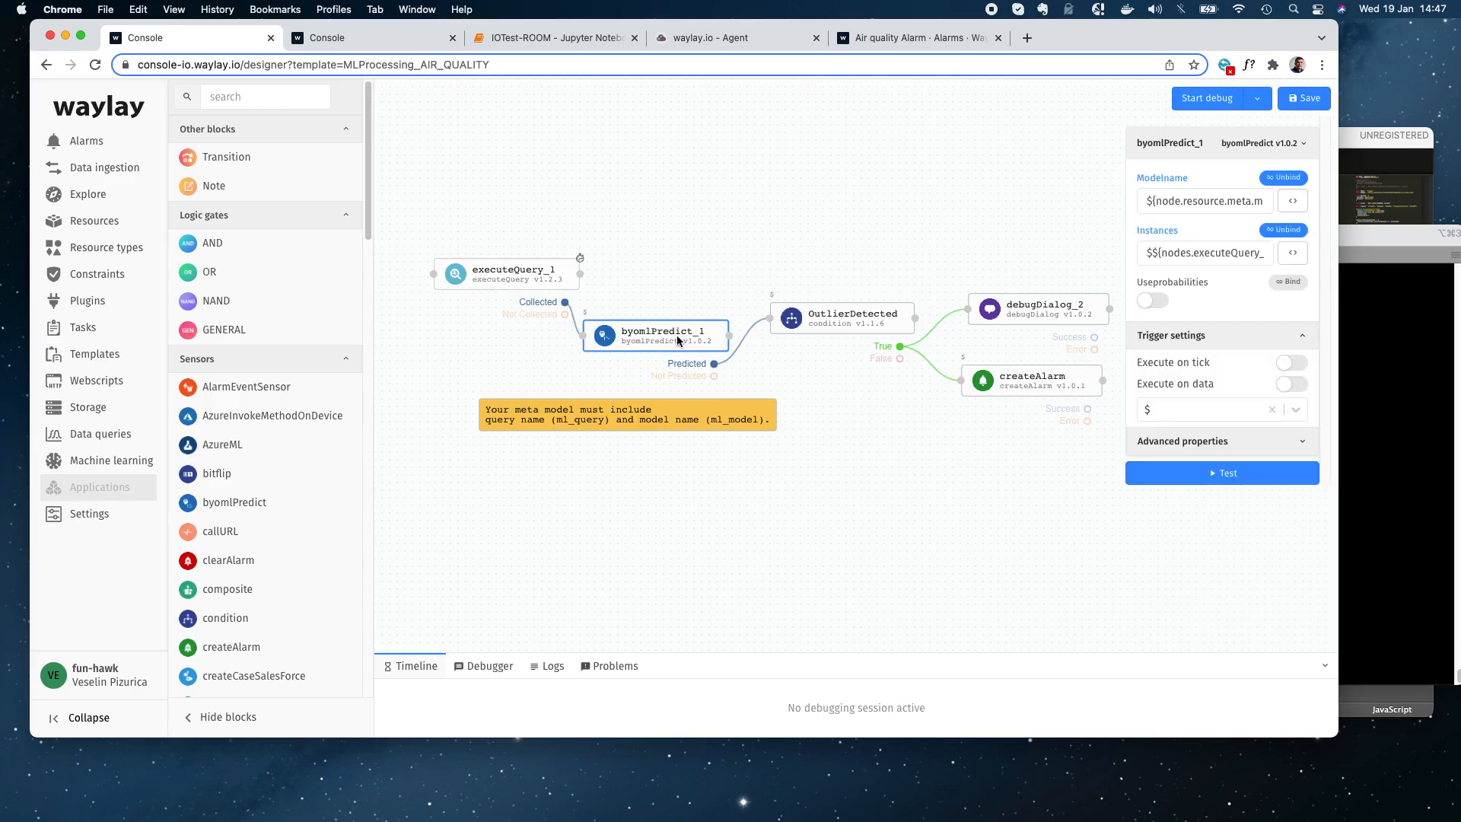
click(820, 319)
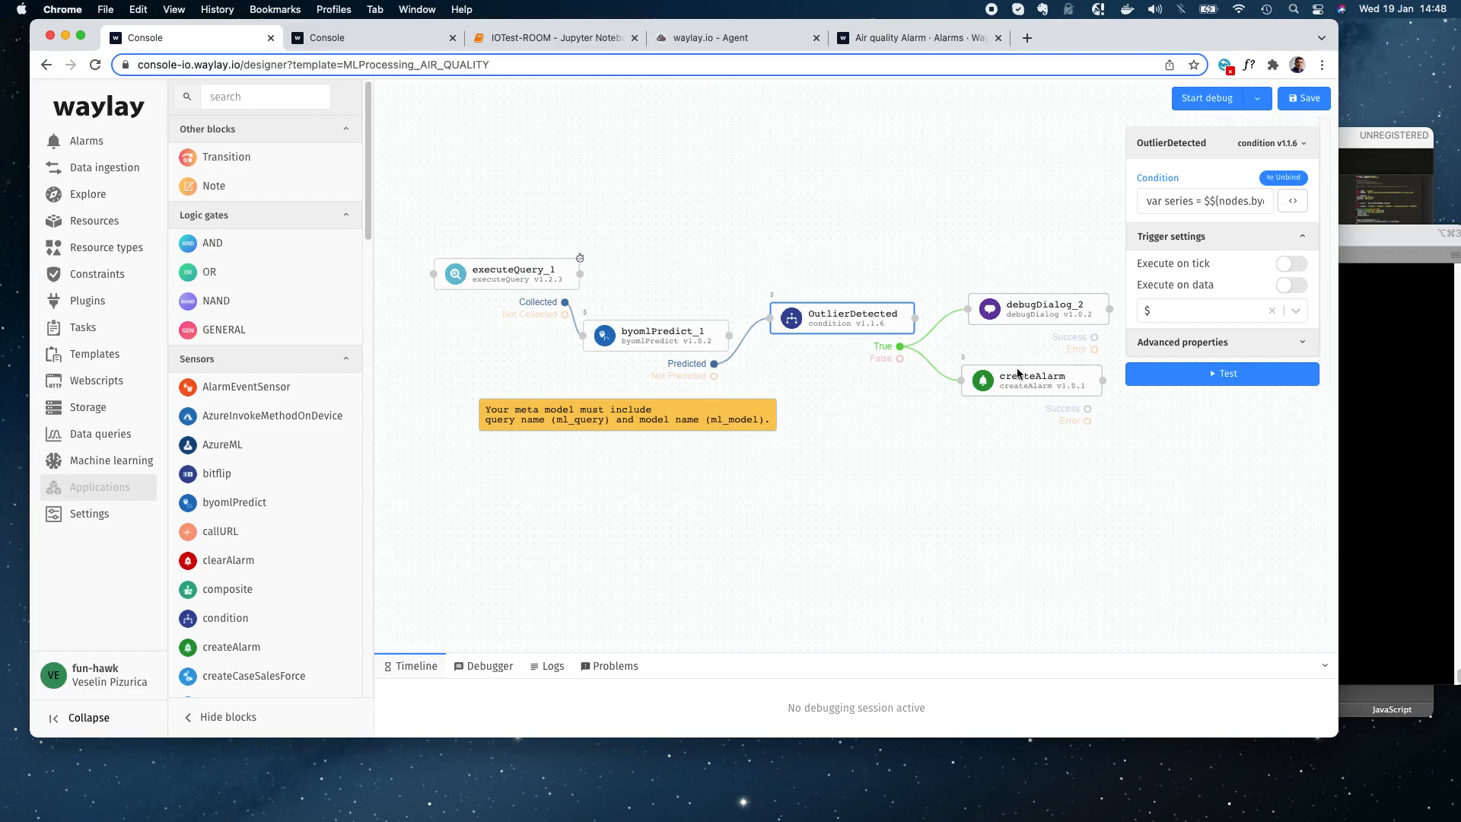
- Start a debug session of MLProcessing_AIR_QUALITY with room as the task resource
click(1257, 101)
click(1099, 290)
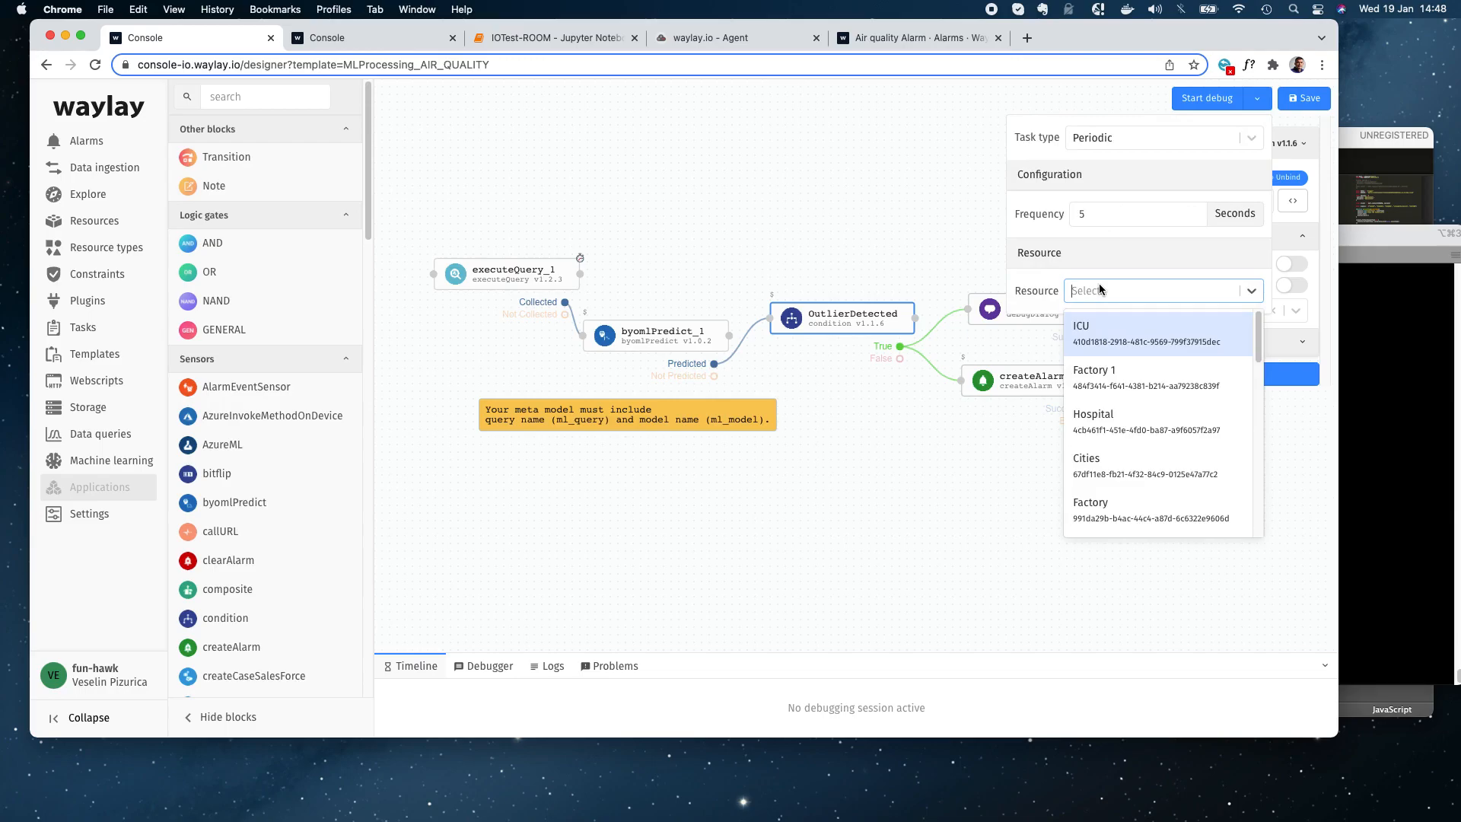
text(room)
click(1098, 322)
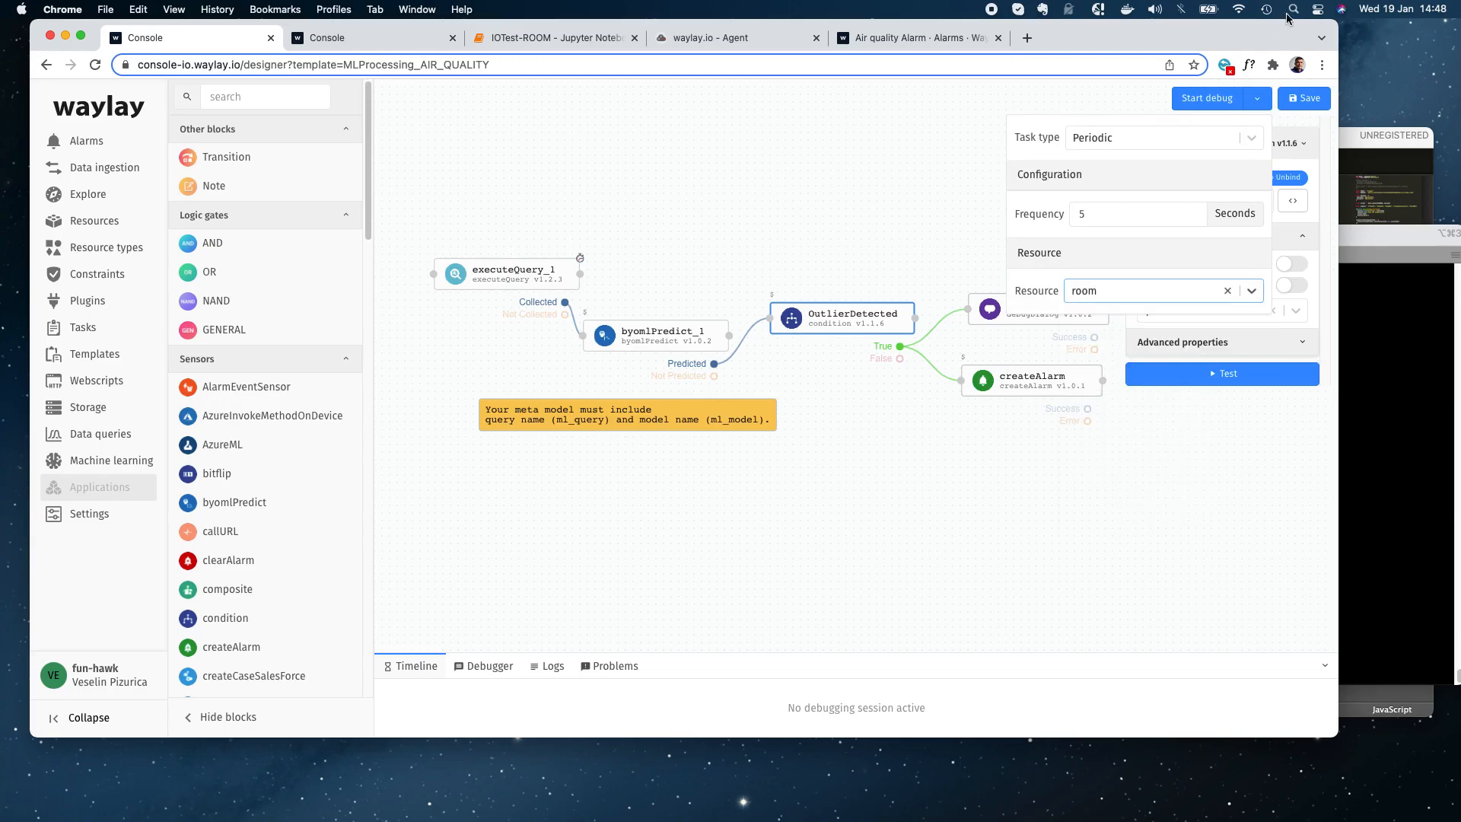
click(1219, 99)
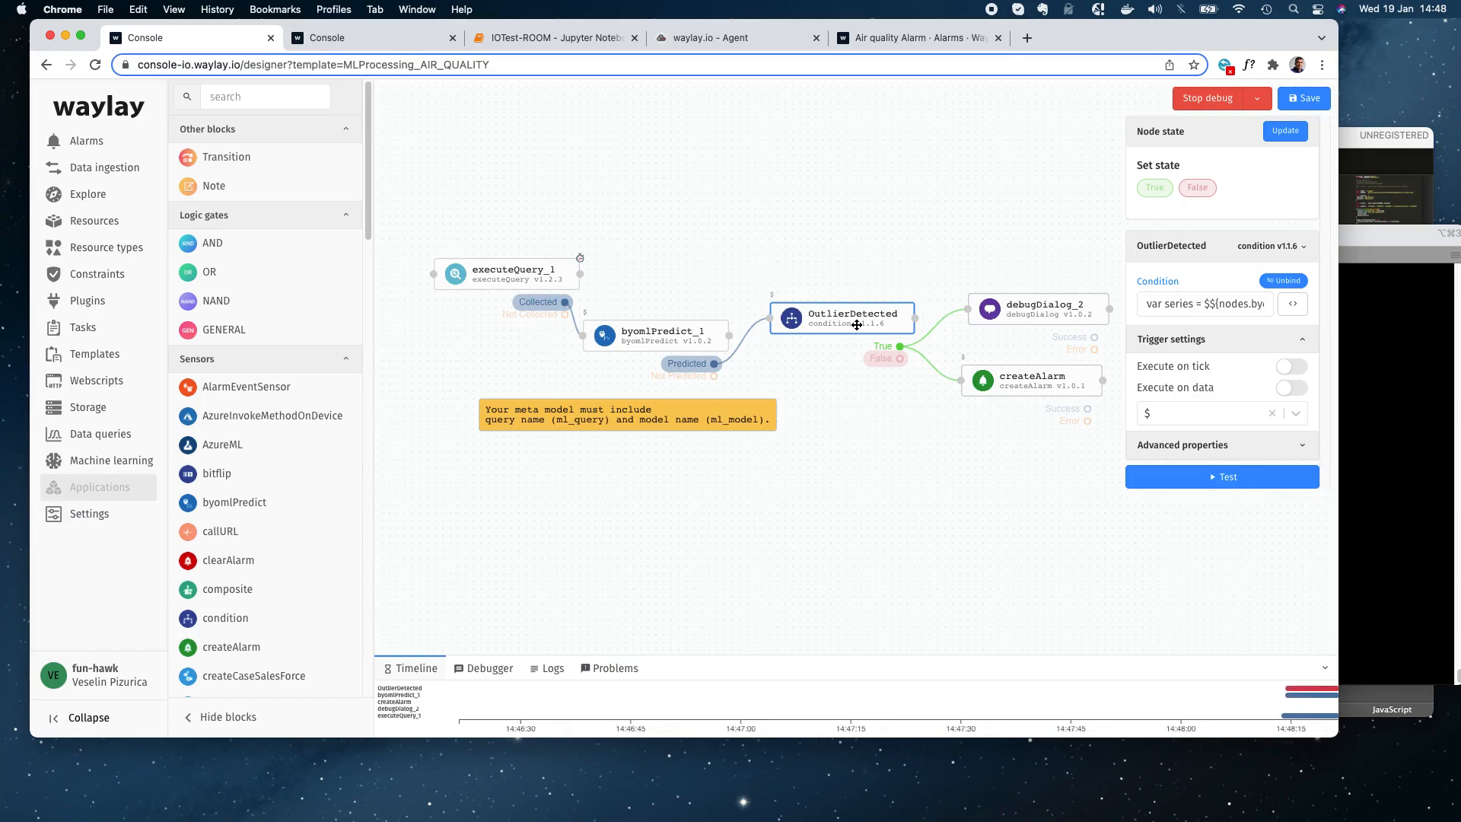
- Leave the designer and review the RoomType resource type's properties, including ml_model and ml_query
click(108, 250)
click(879, 199)
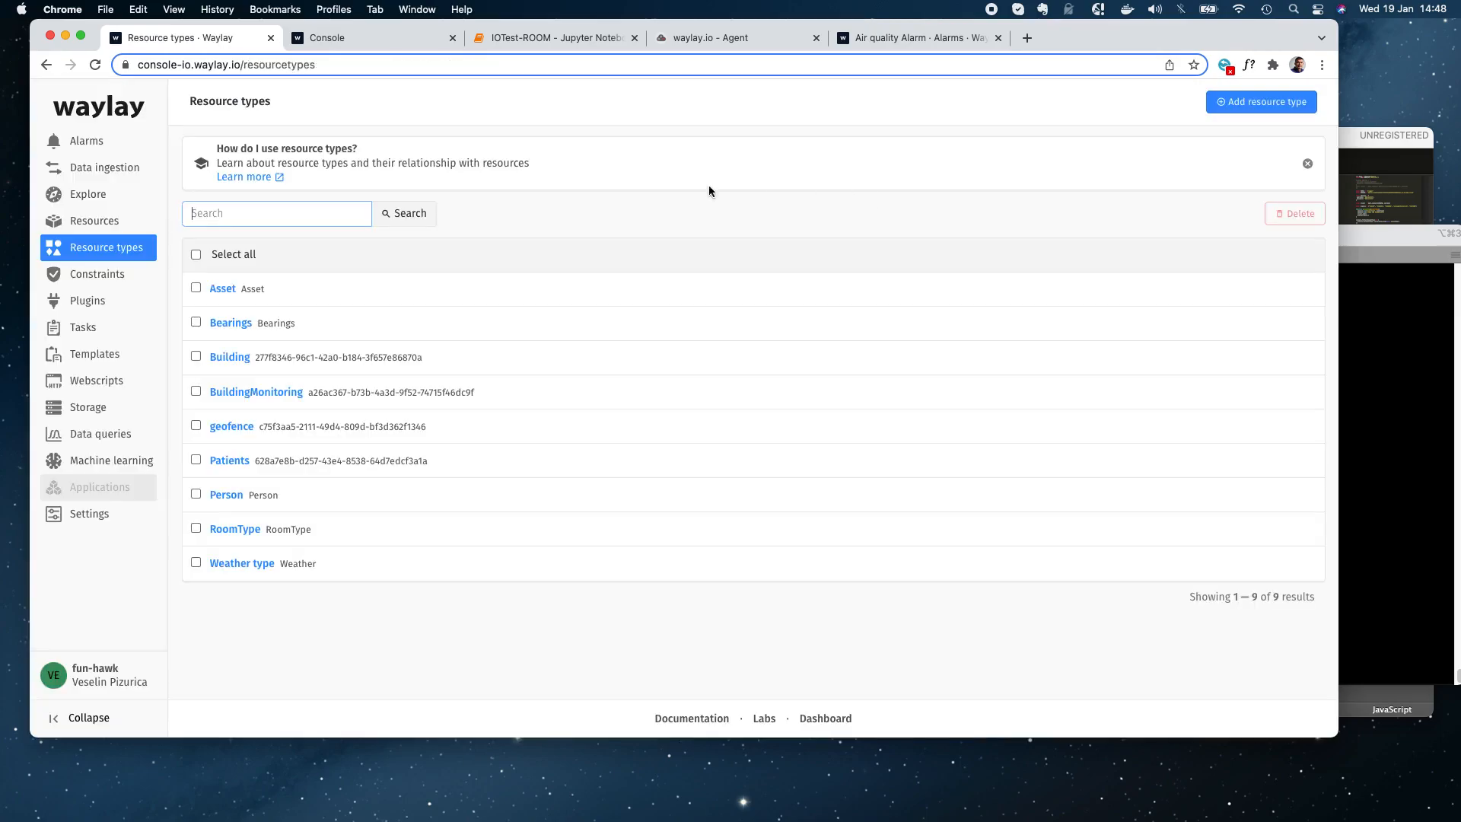
click(257, 530)
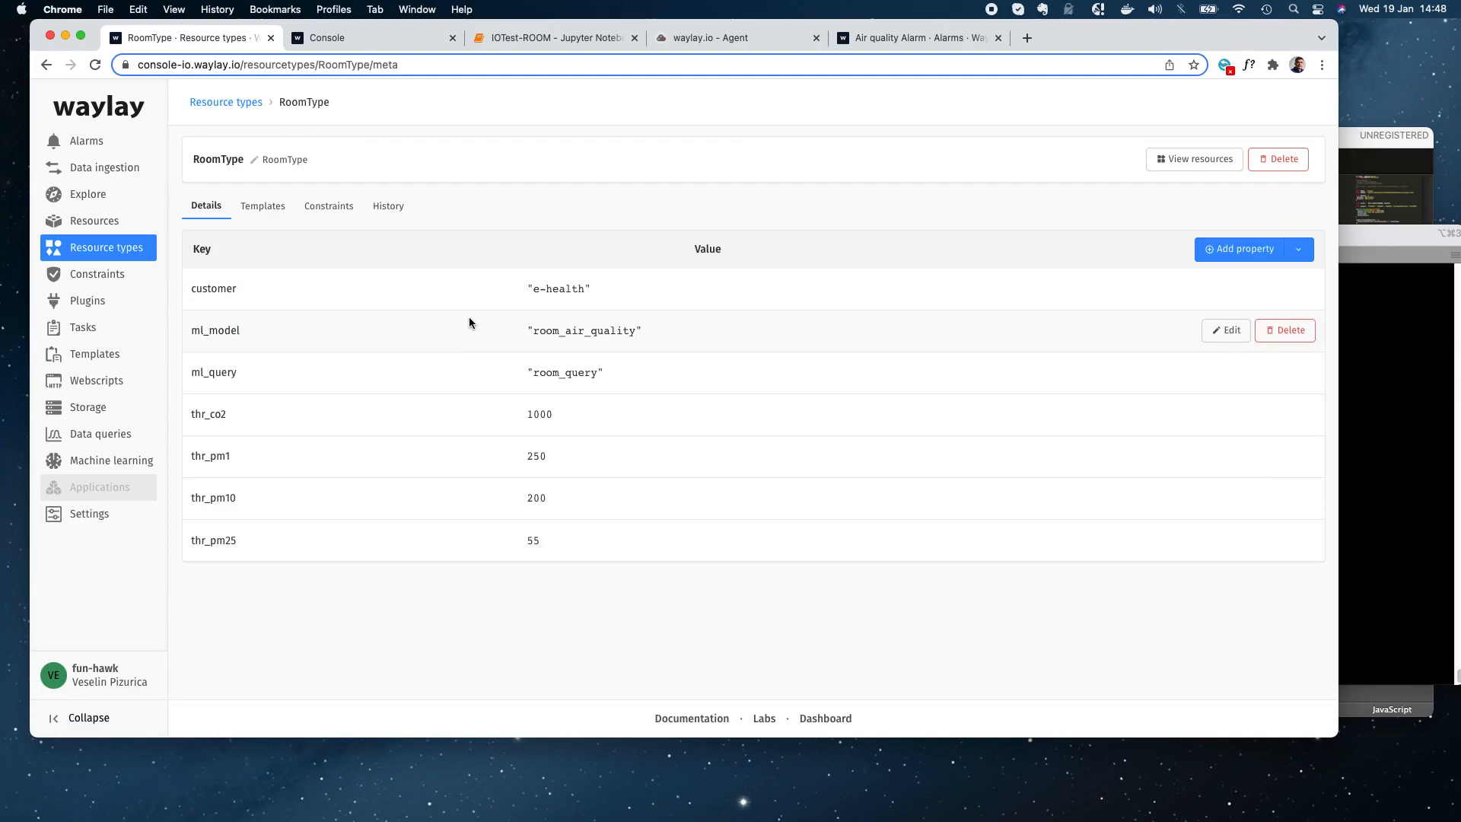
- Link the MLProcessing_AIR_QUALITY template to the RoomType resource type as a periodic task
click(274, 209)
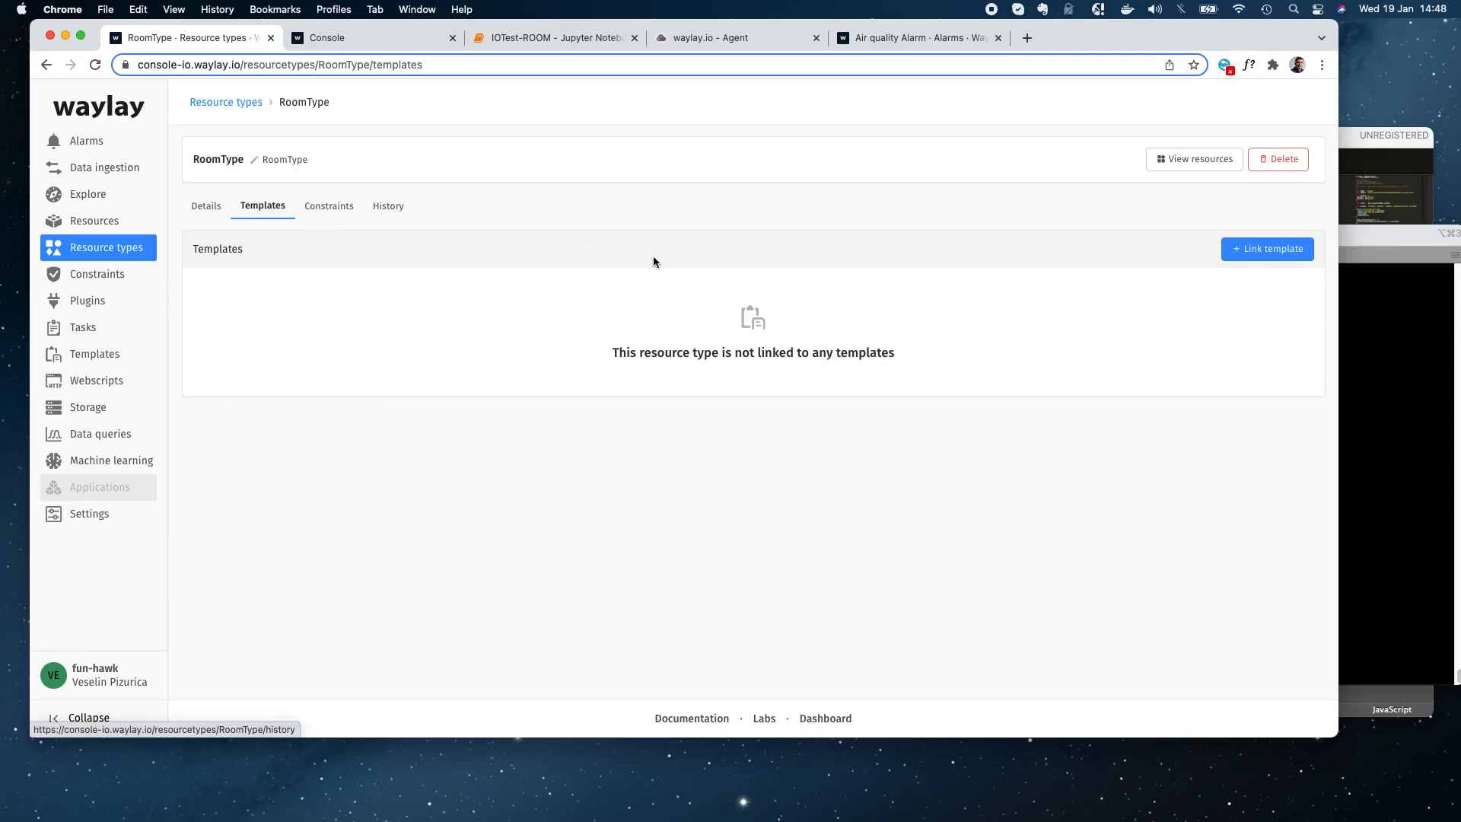
click(1253, 251)
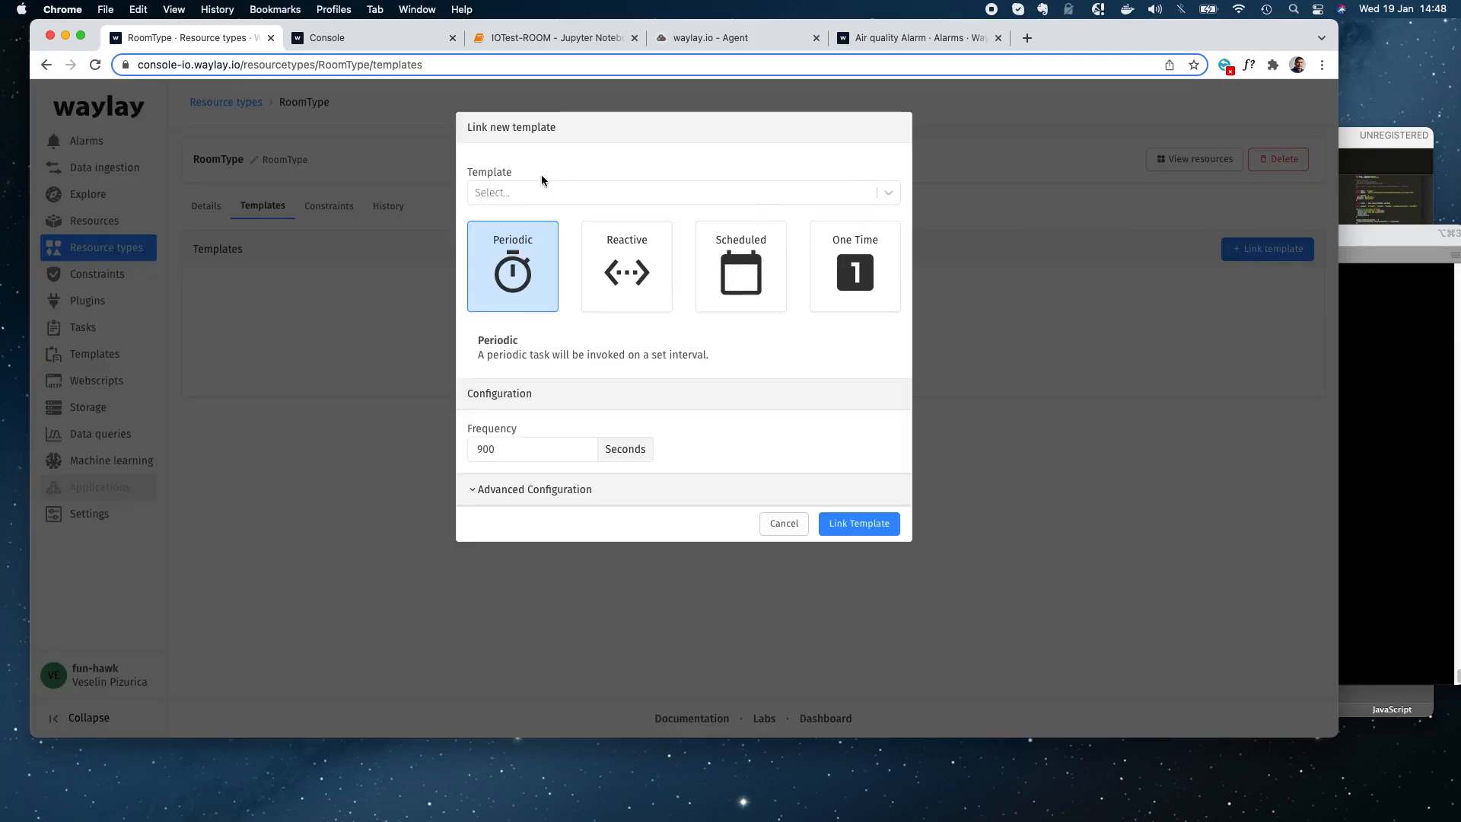
click(528, 189)
text(ML)
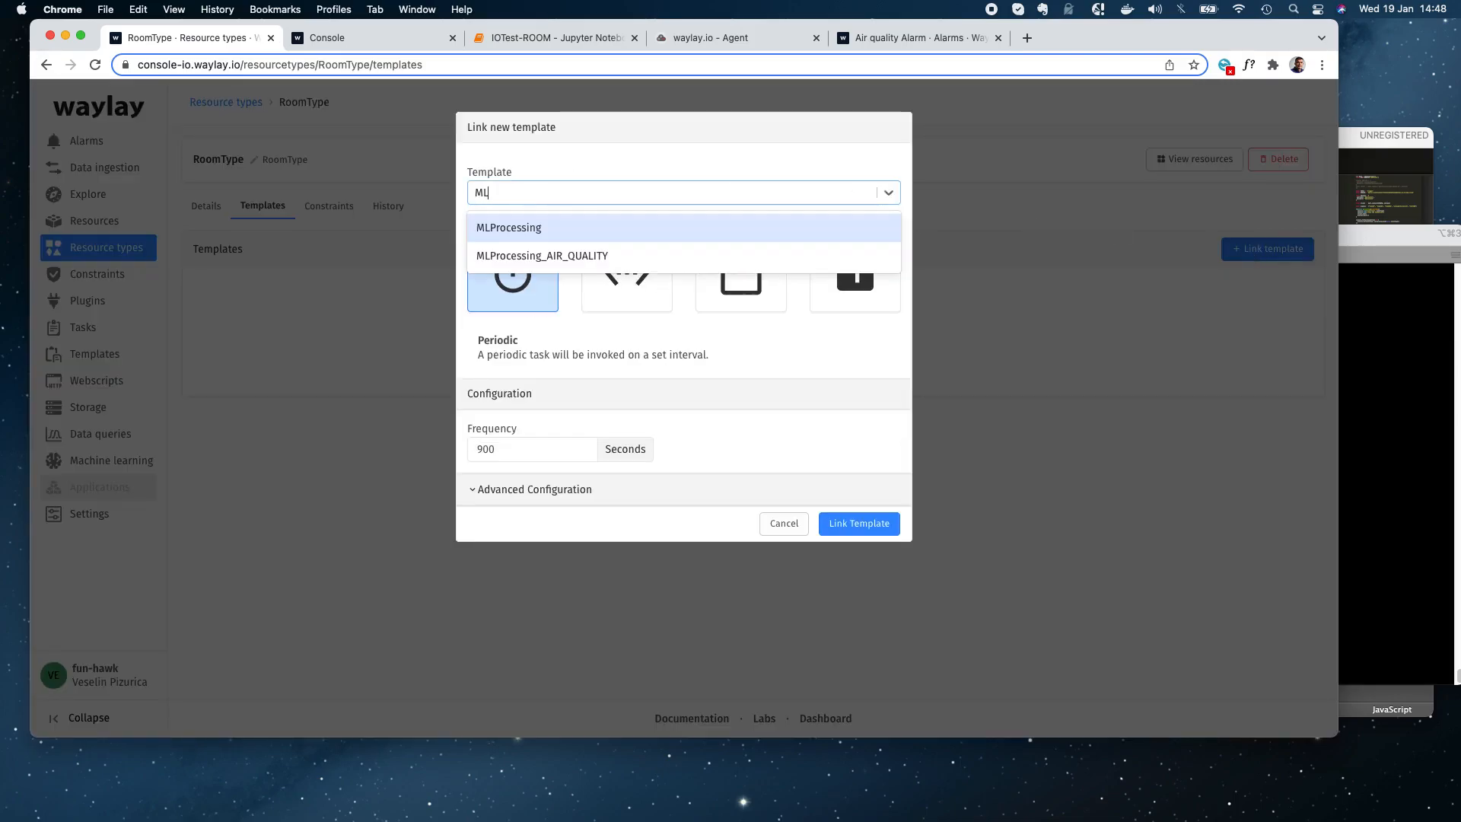
click(536, 256)
drag(518, 447, 449, 435)
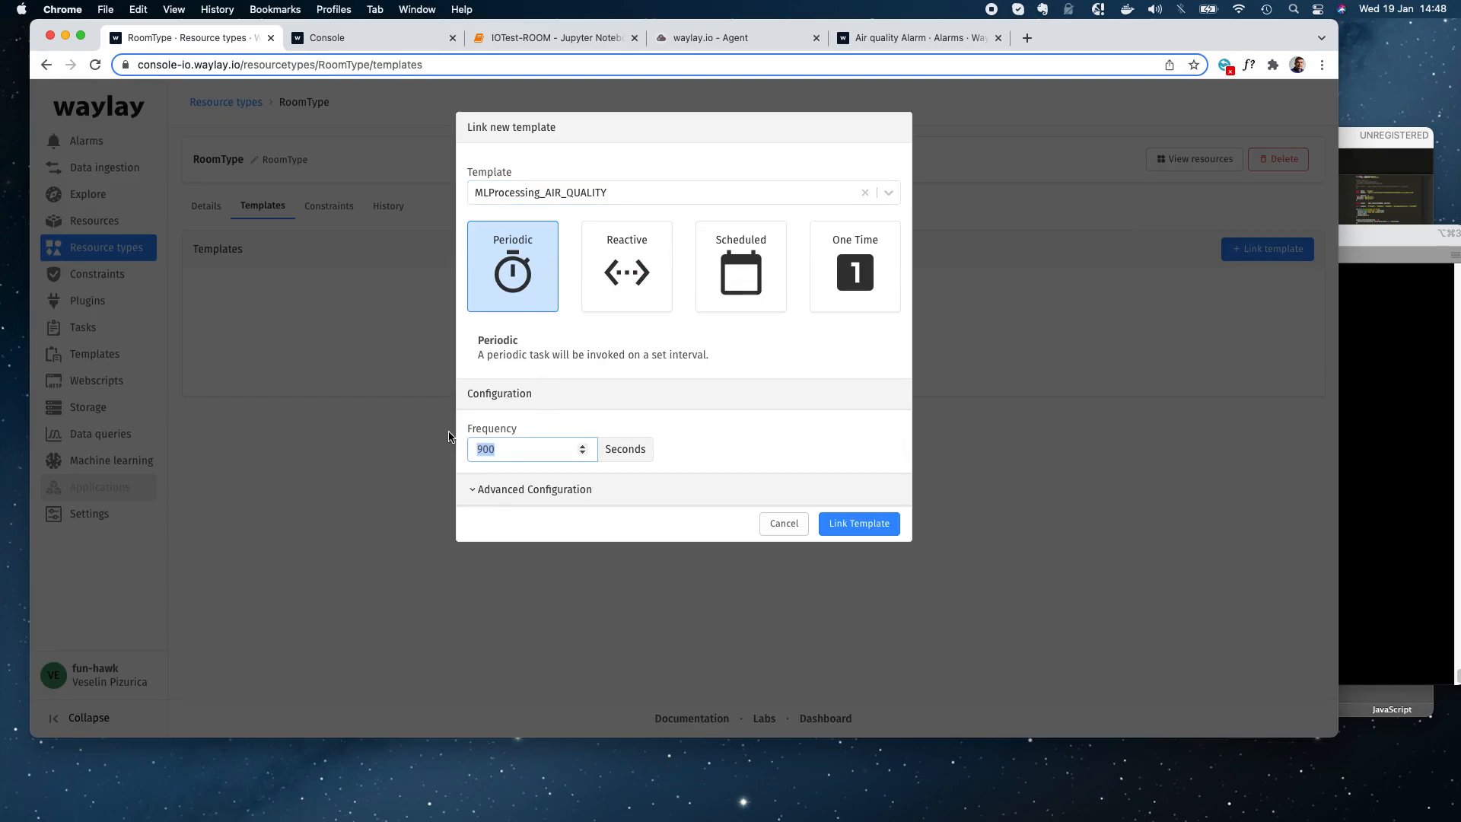
click(871, 525)
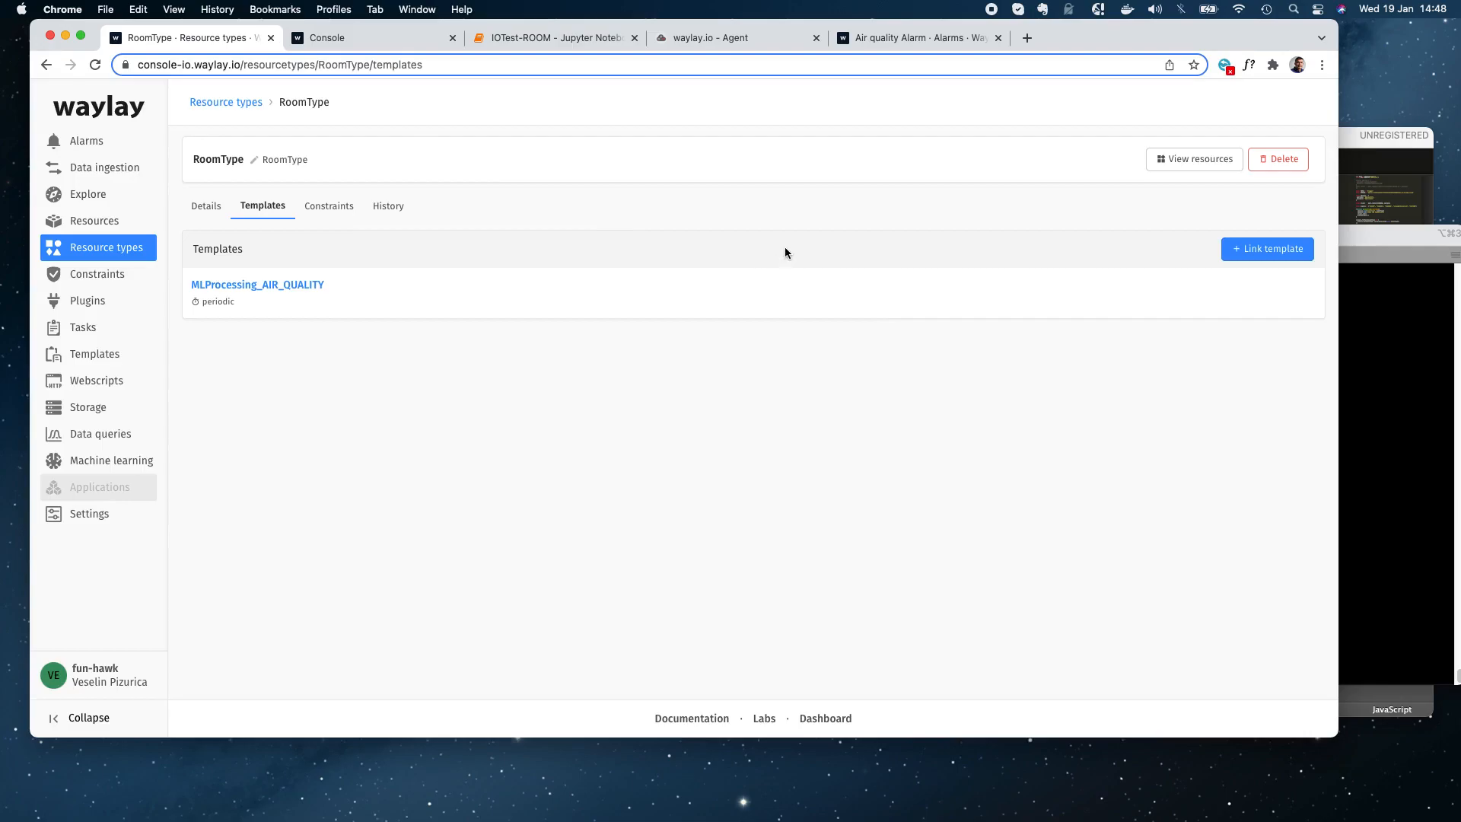
- Link the stream_AIR_QUALITY template to RoomType as a reactive task
click(1269, 251)
click(578, 193)
text(stre)
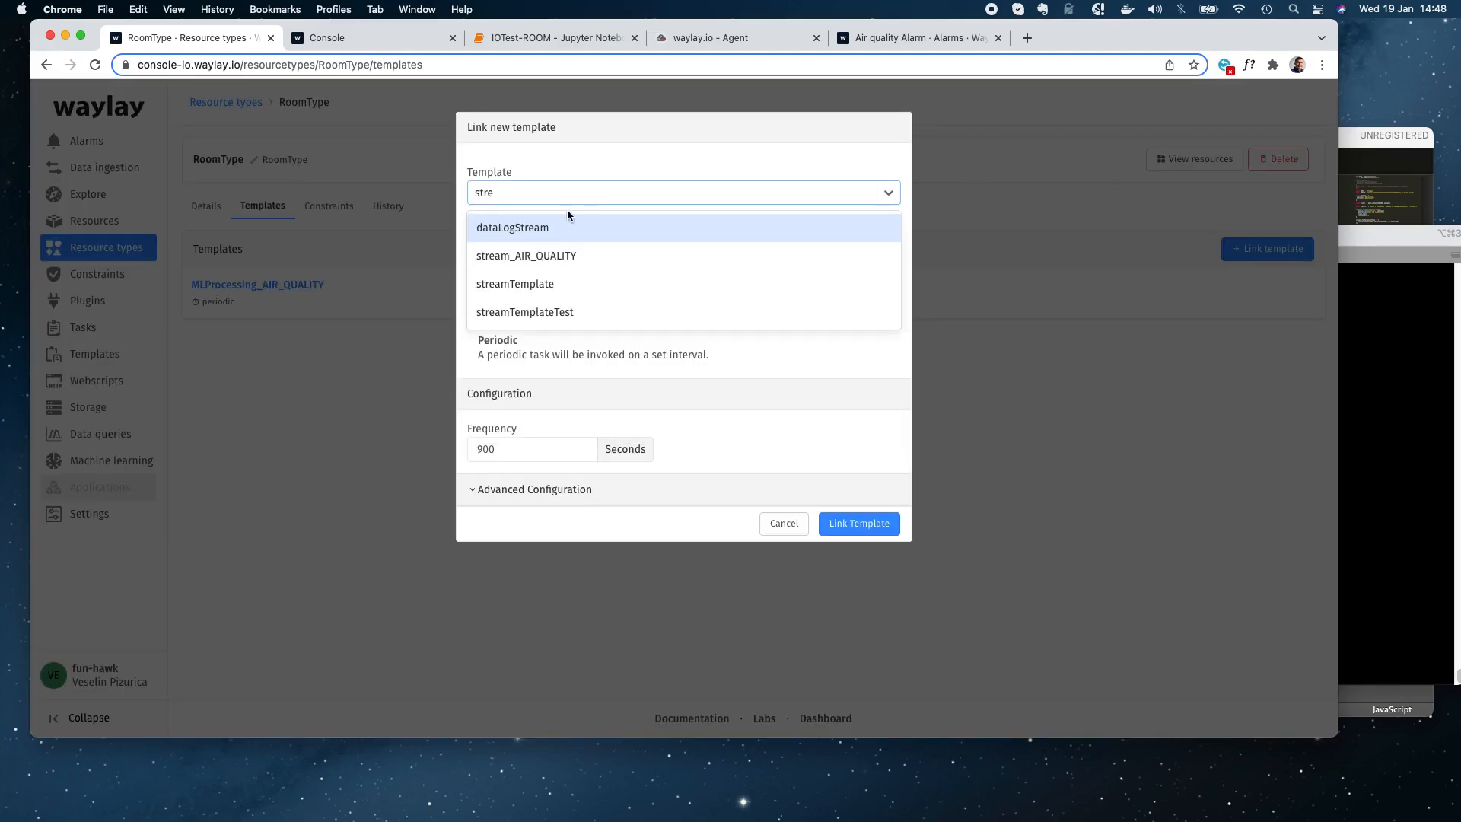
click(563, 256)
click(620, 266)
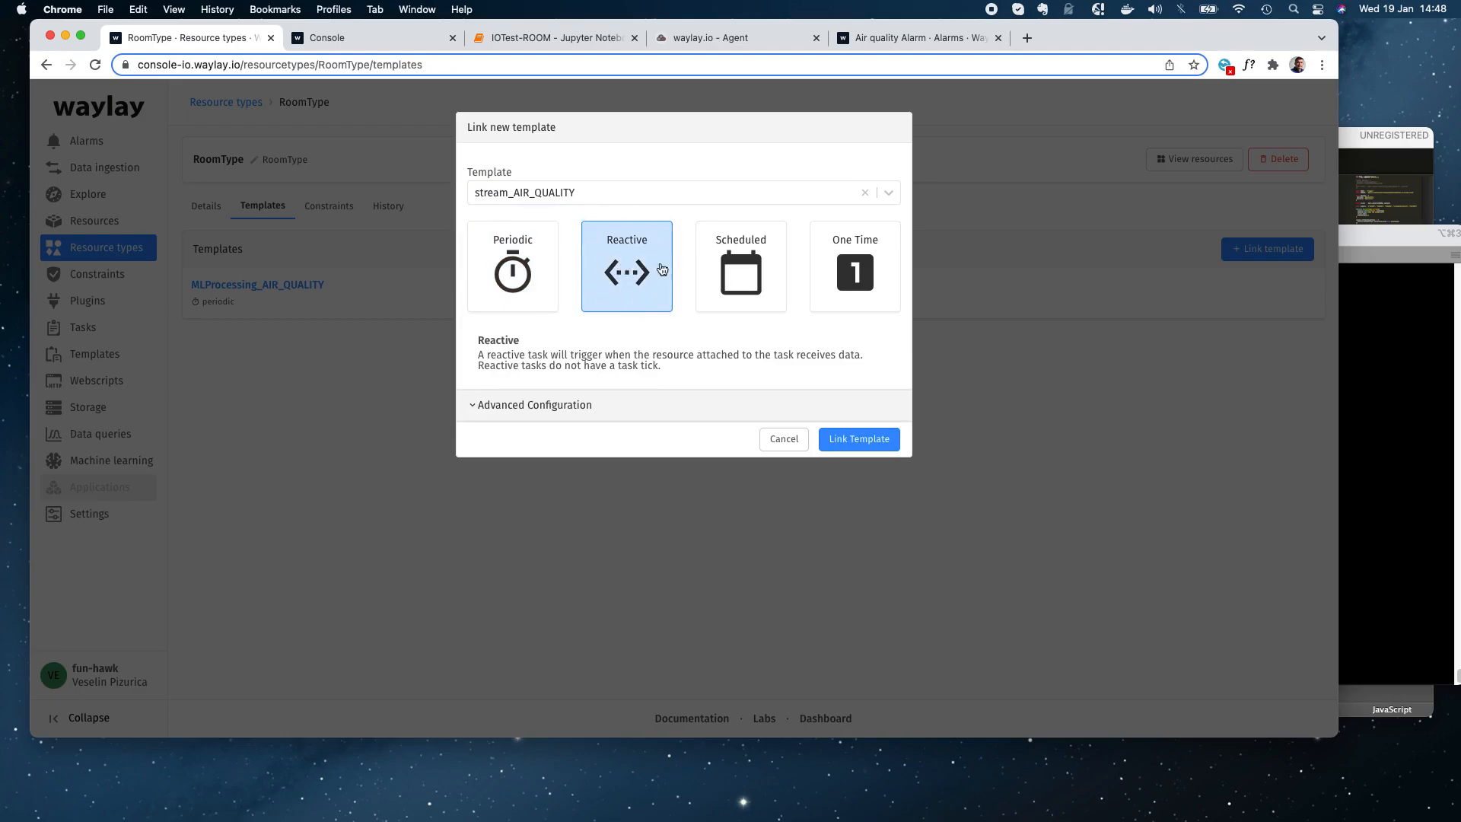
click(880, 447)
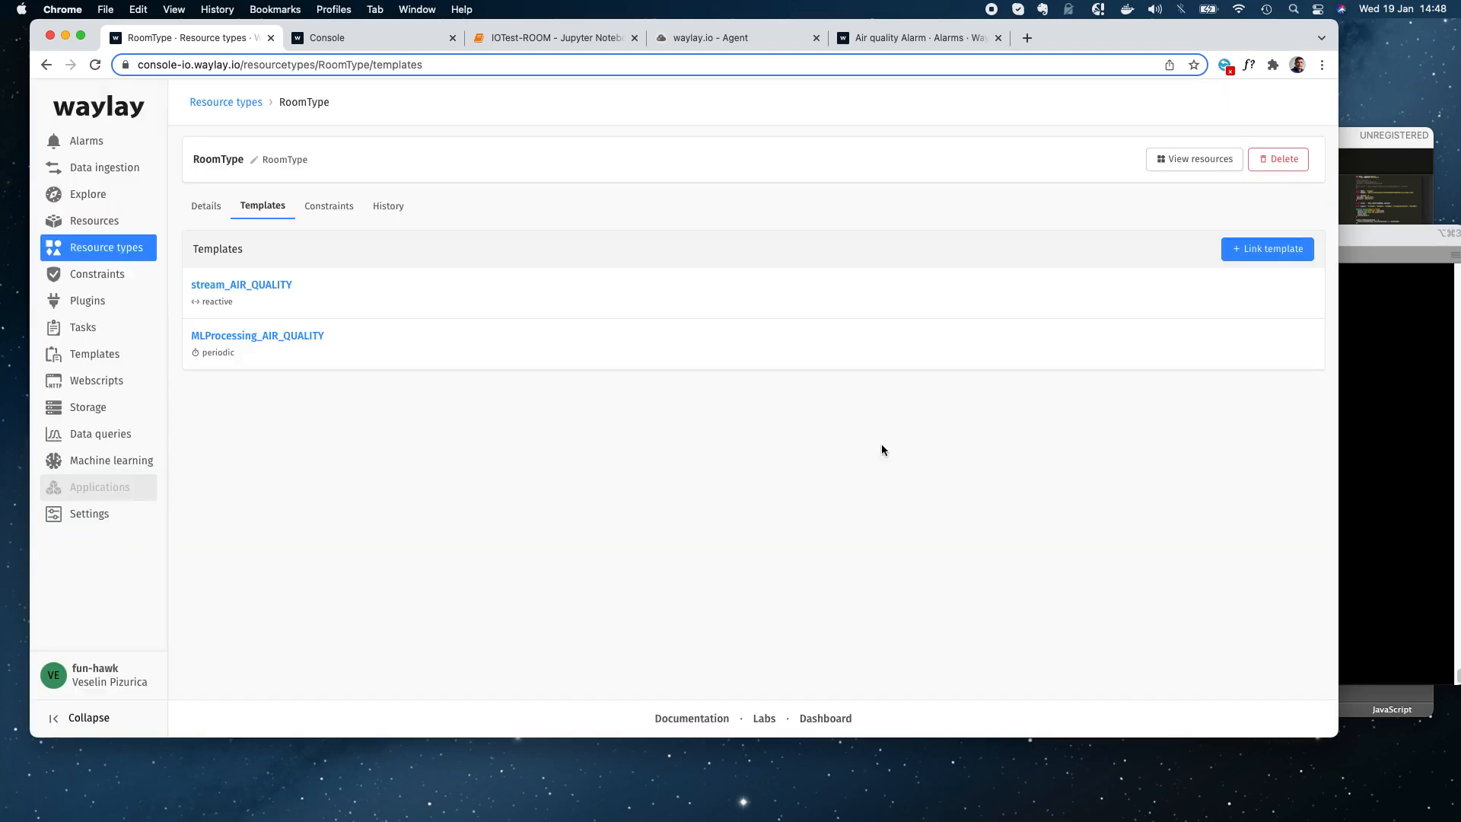
- Link the computeAirQualityOverTime template to RoomType as a periodic task with a frequency of 1 second
click(1267, 249)
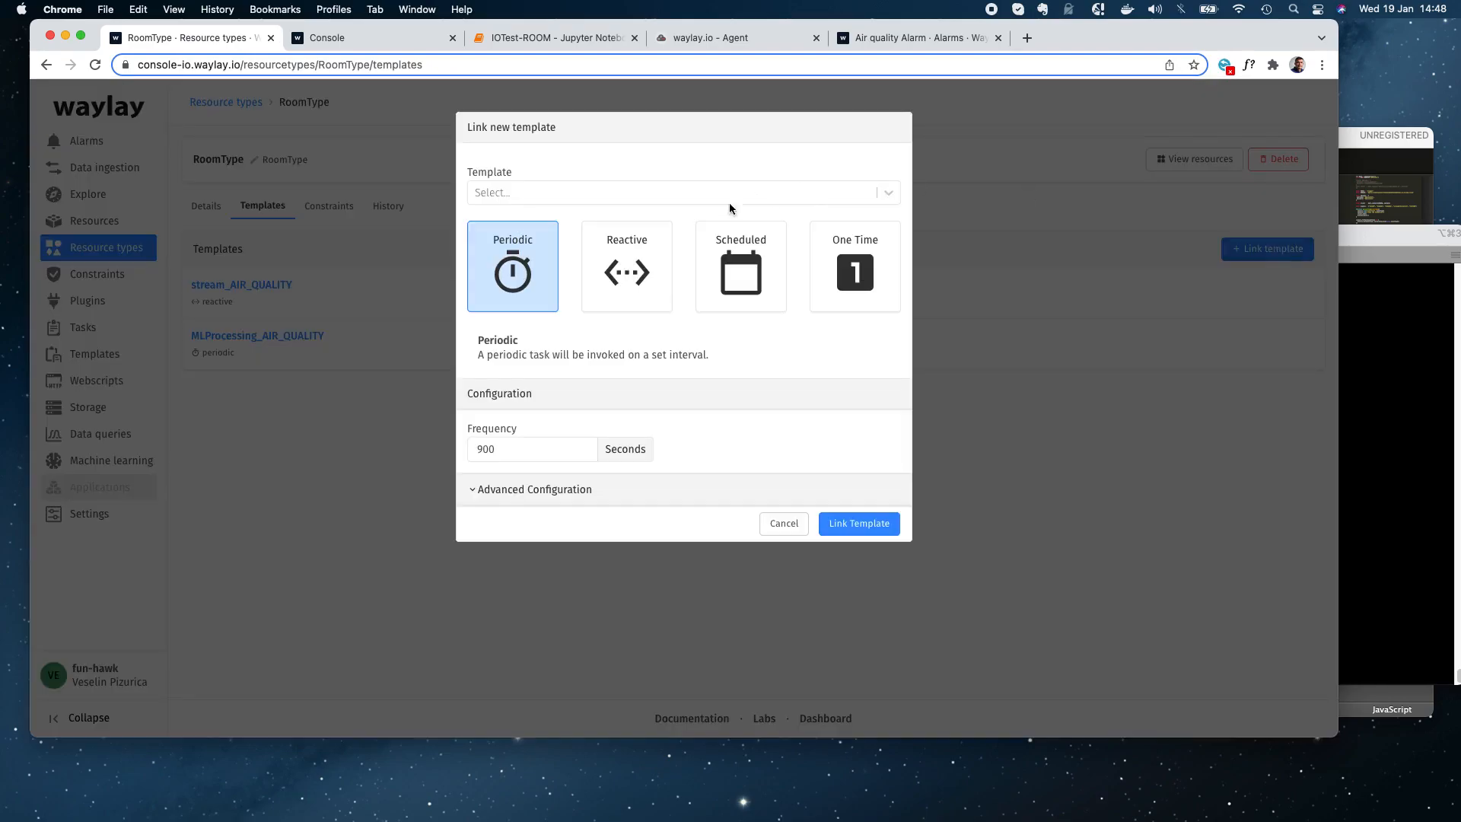
click(549, 190)
text(air)
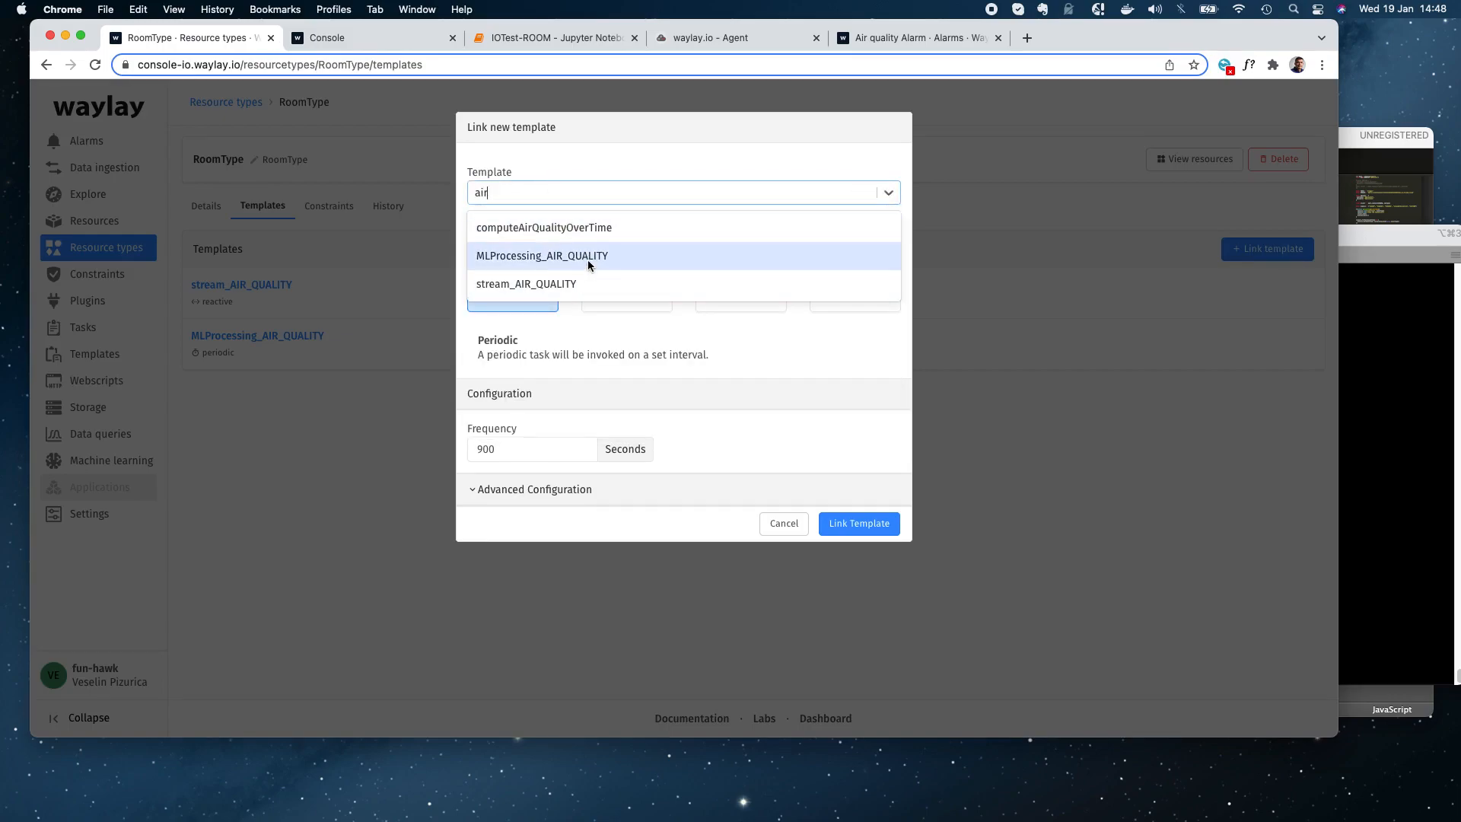
click(591, 231)
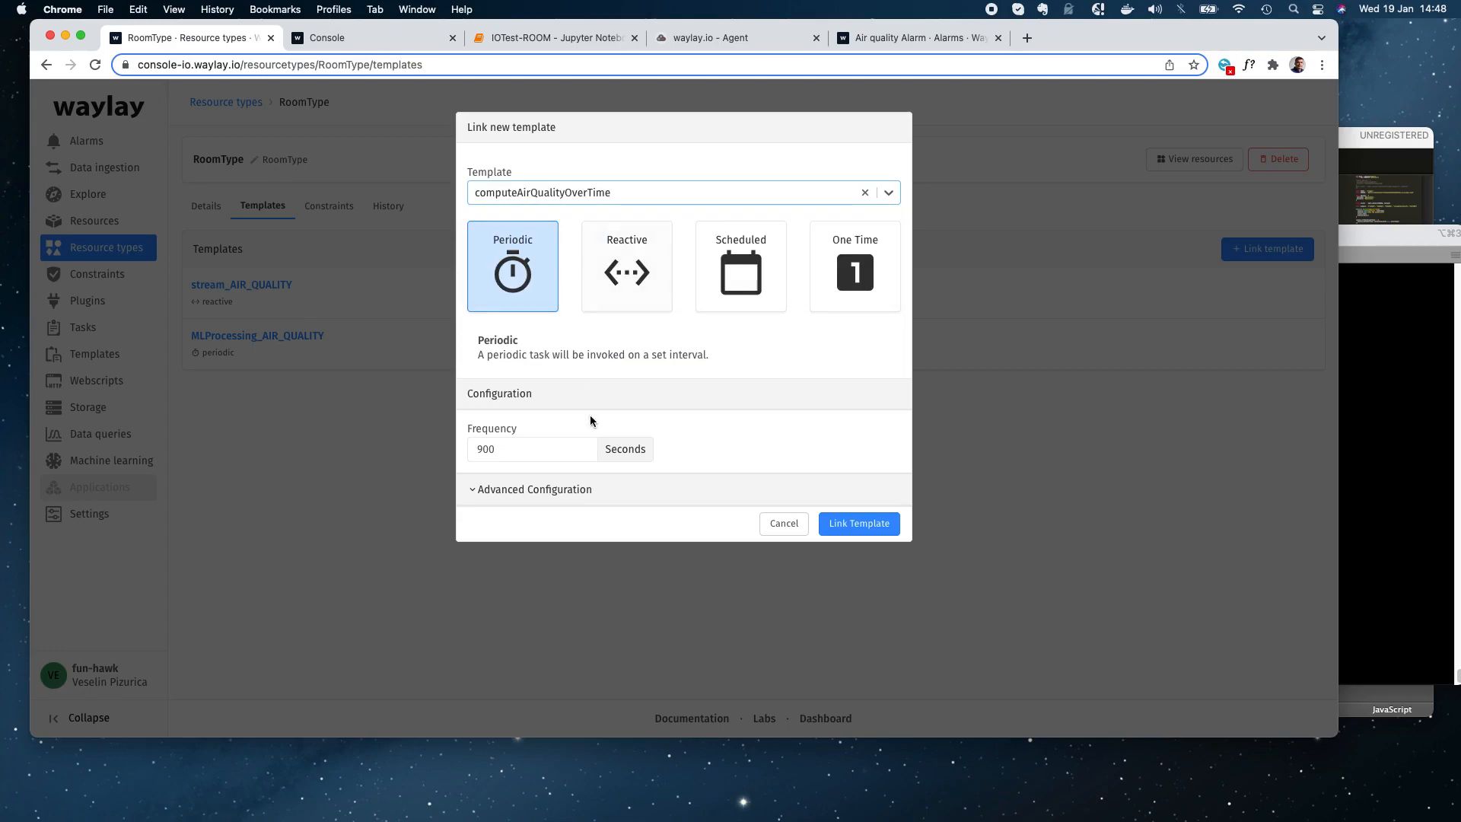
drag(532, 454, 457, 455)
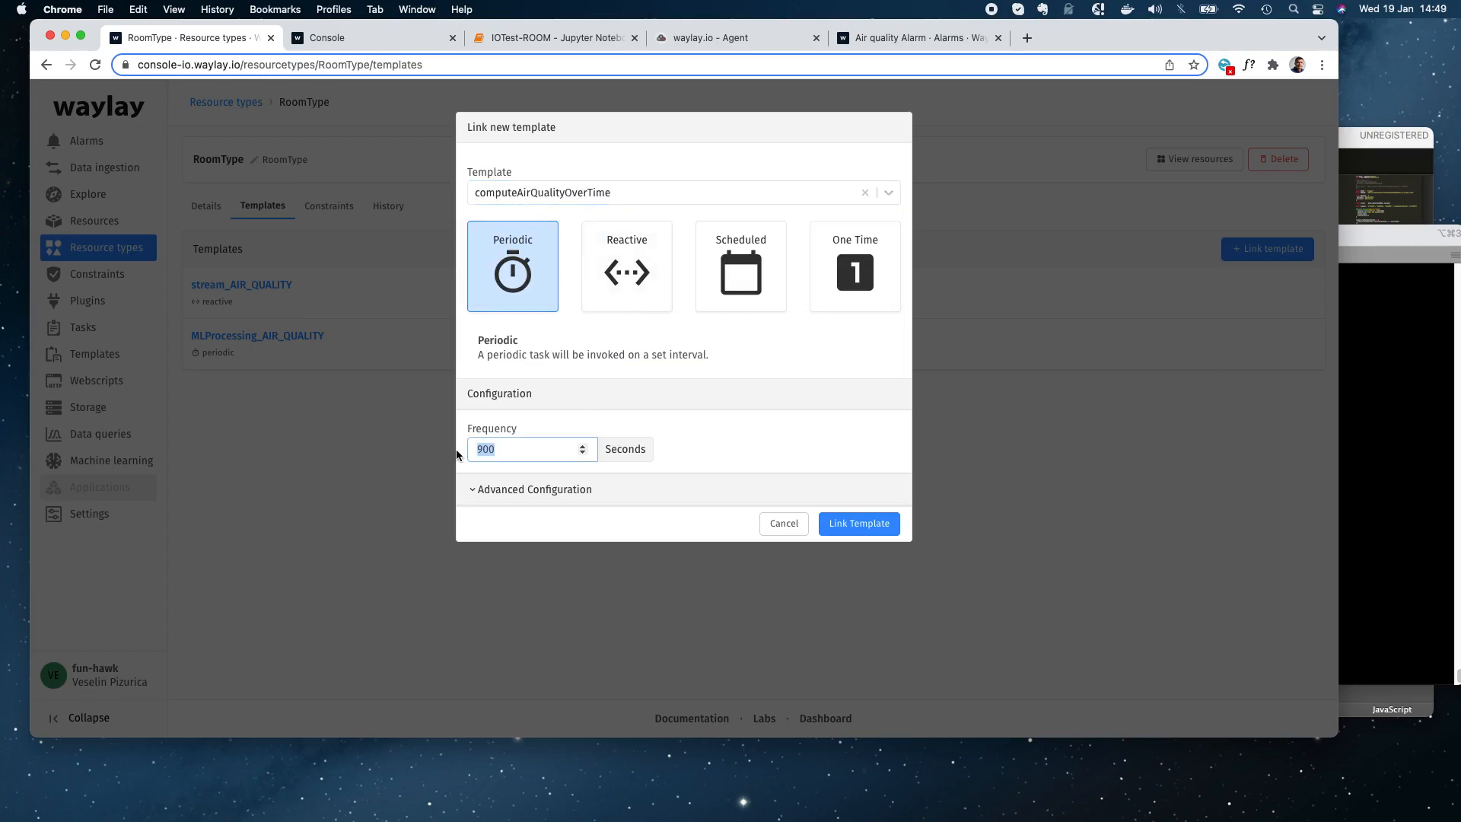
text(1)
click(860, 524)
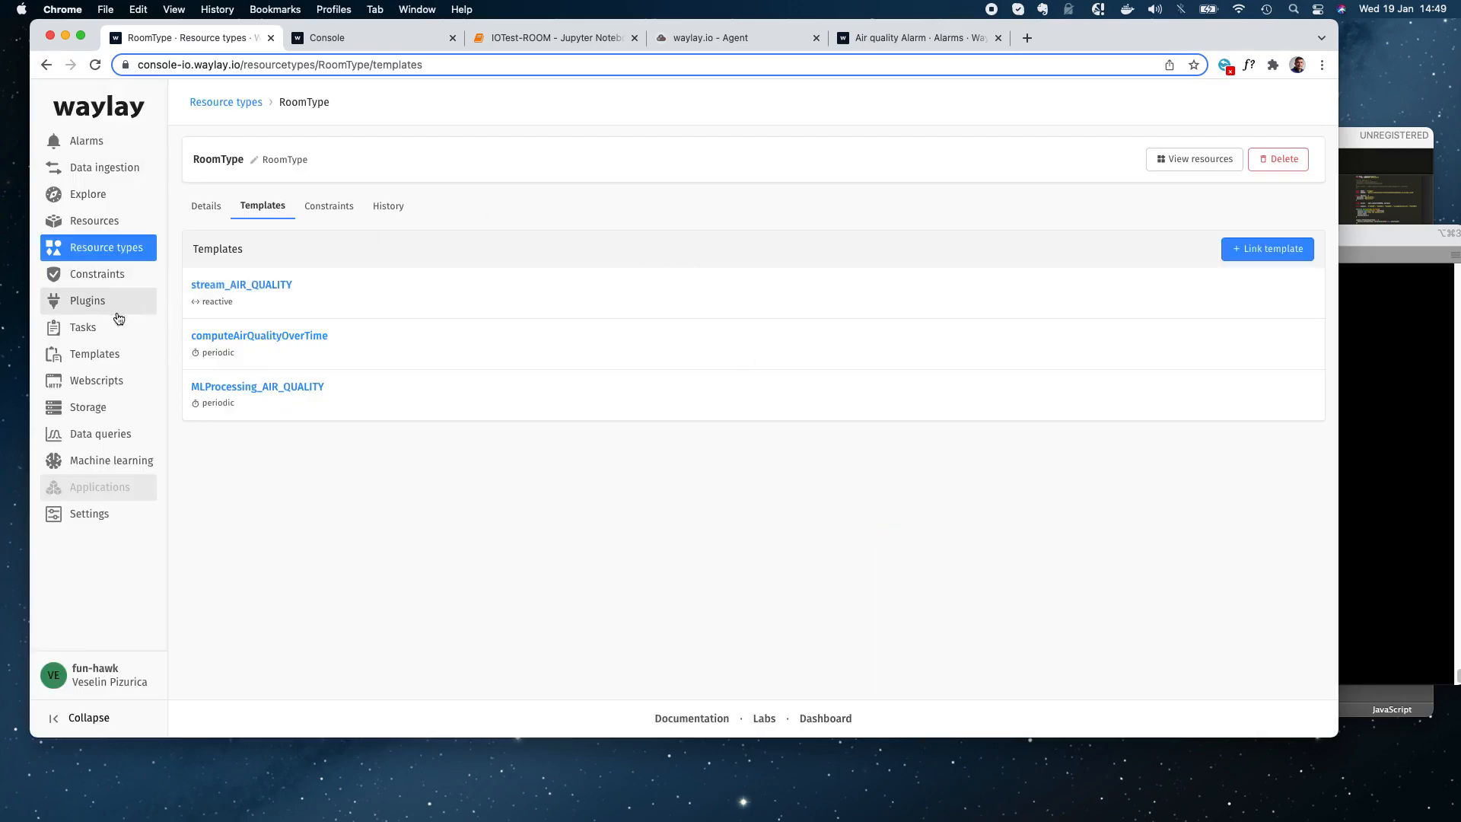
- View the running tasks and open the managed task based on computeAirQualityOverTime
click(98, 327)
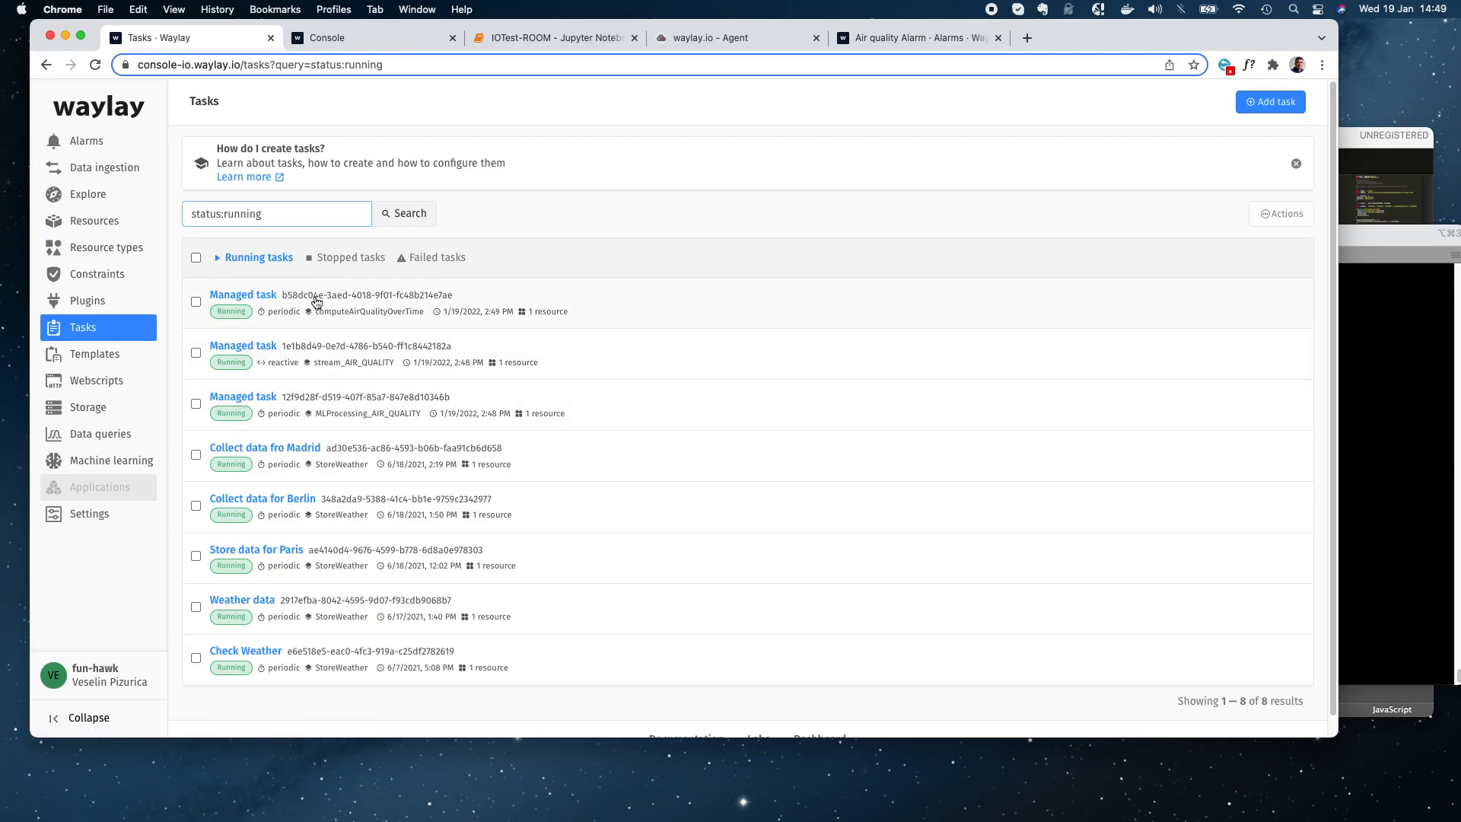
click(272, 296)
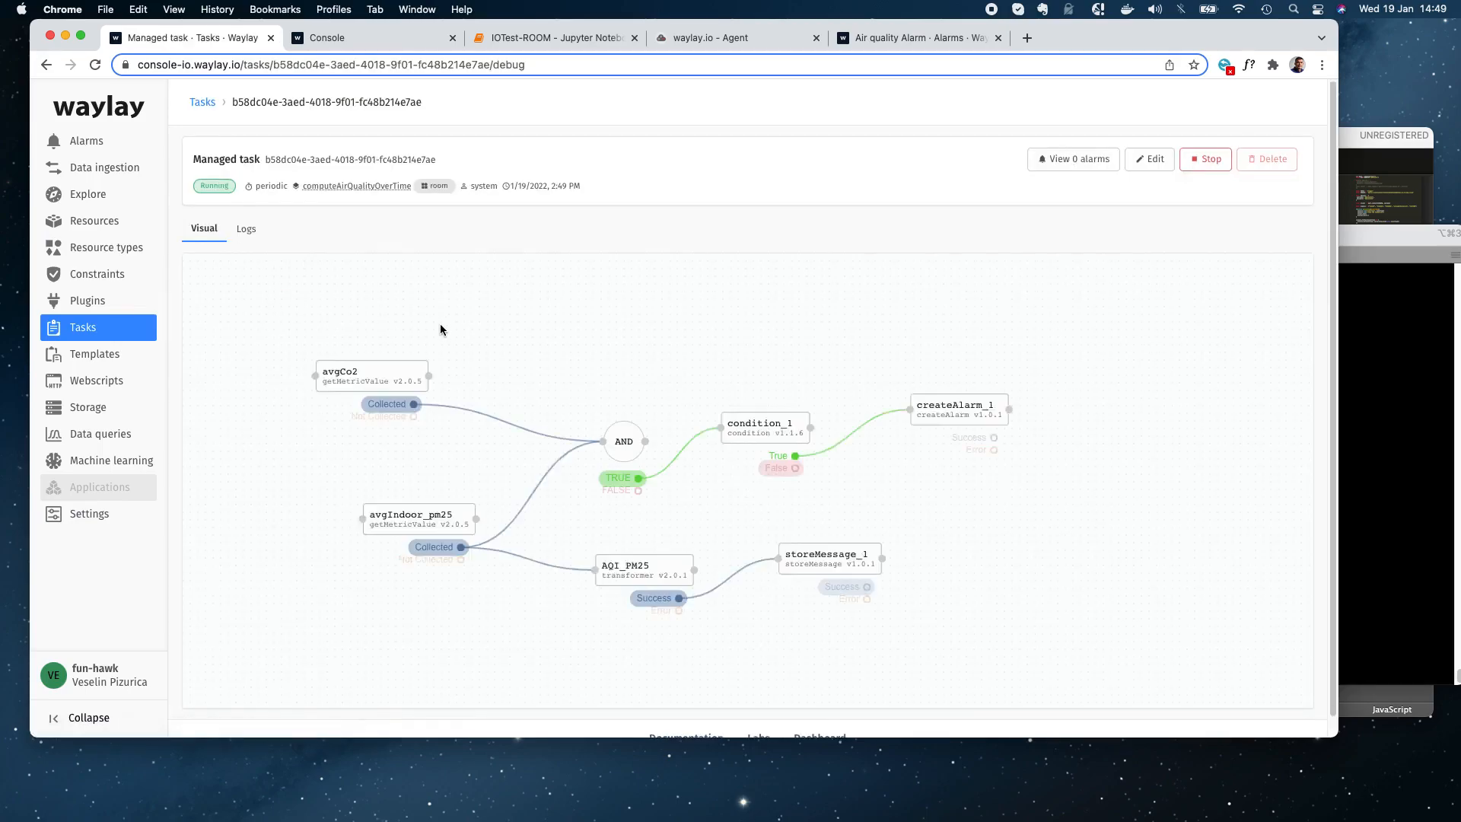
- Go from the managed task to its room resource, list that resource's tasks and open the logs of the stream_AIR_QUALITY task
drag(588, 288, 595, 281)
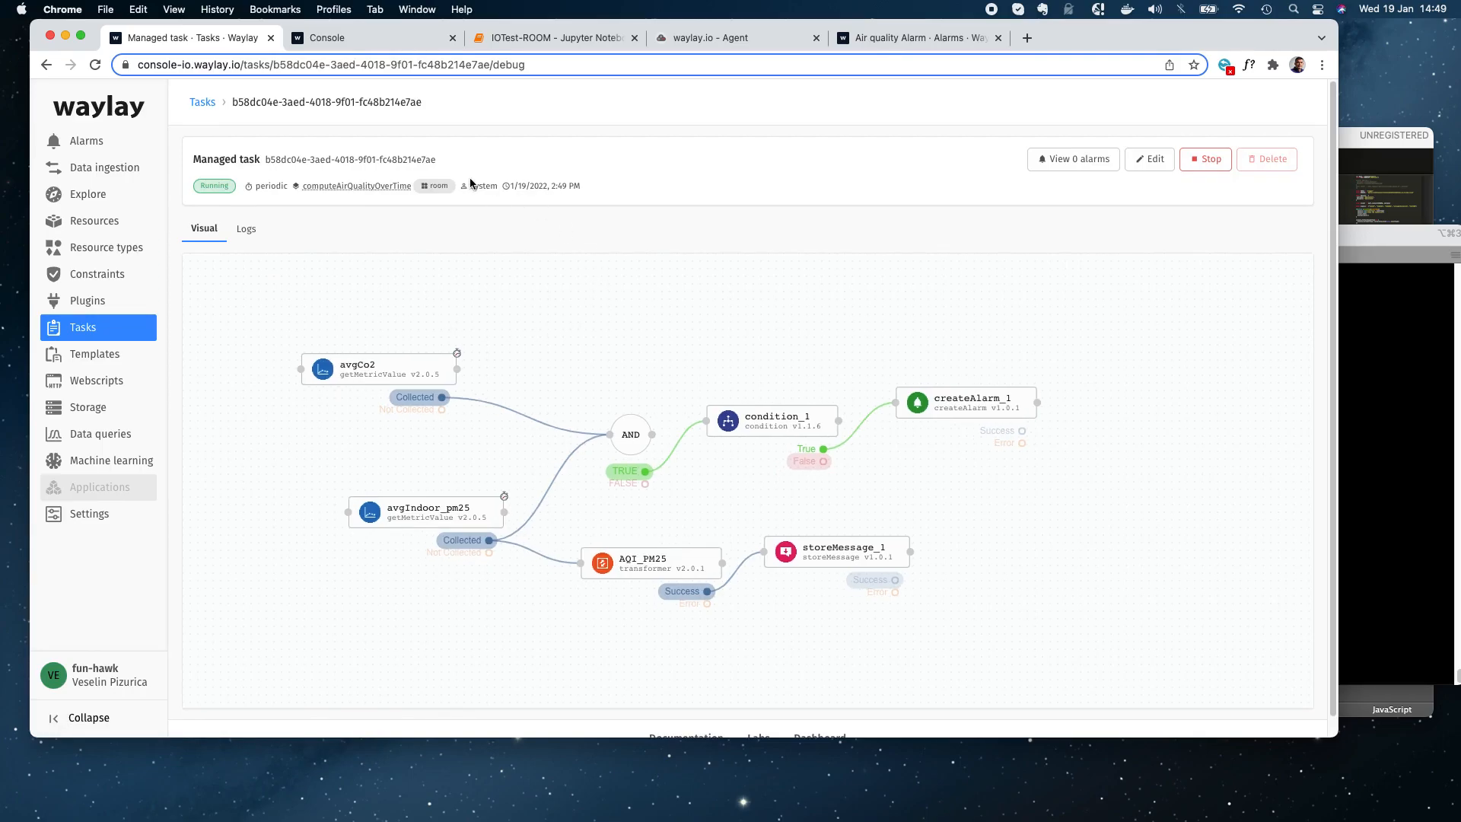
click(435, 186)
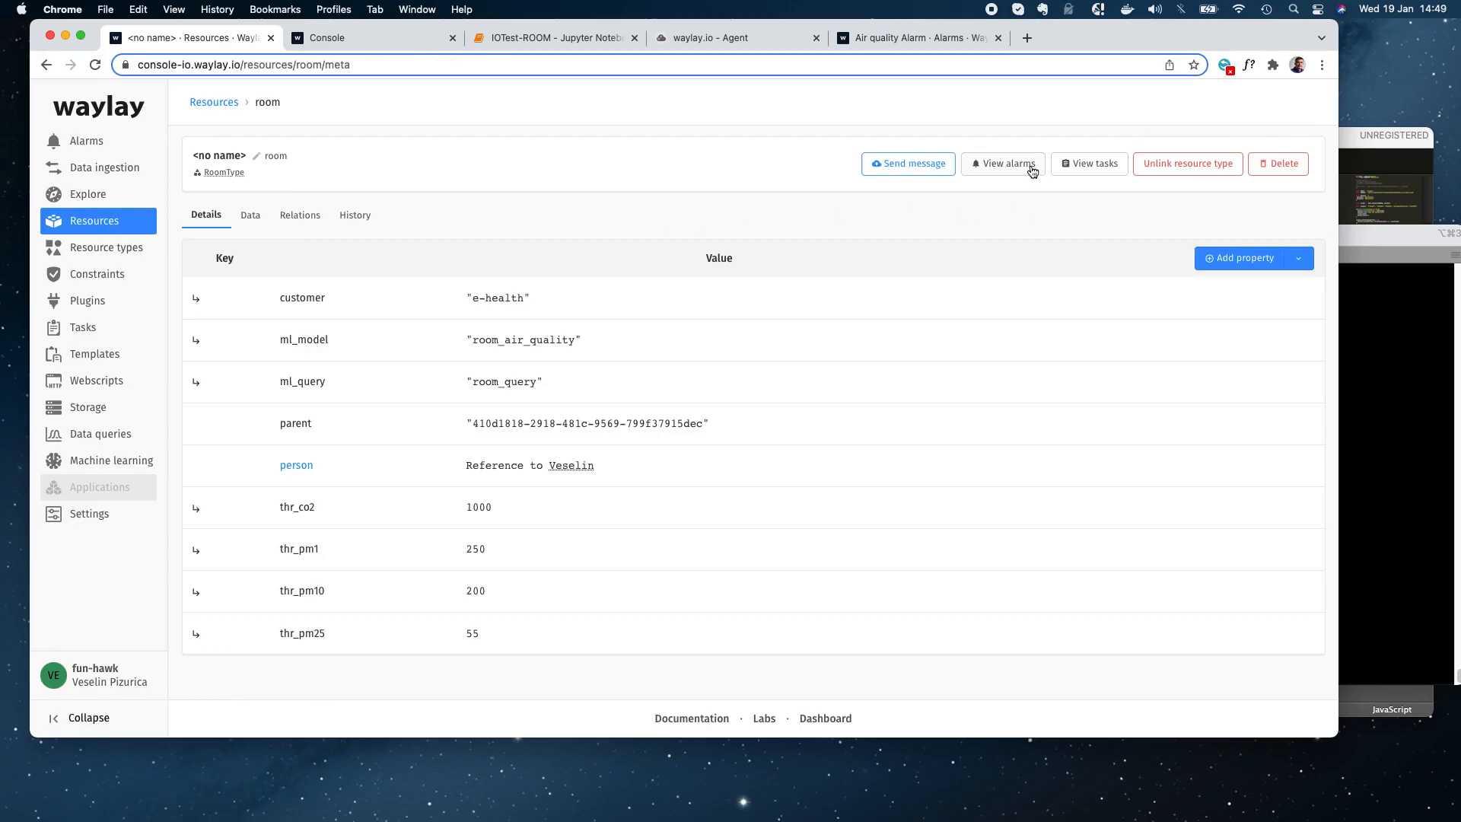
click(1076, 168)
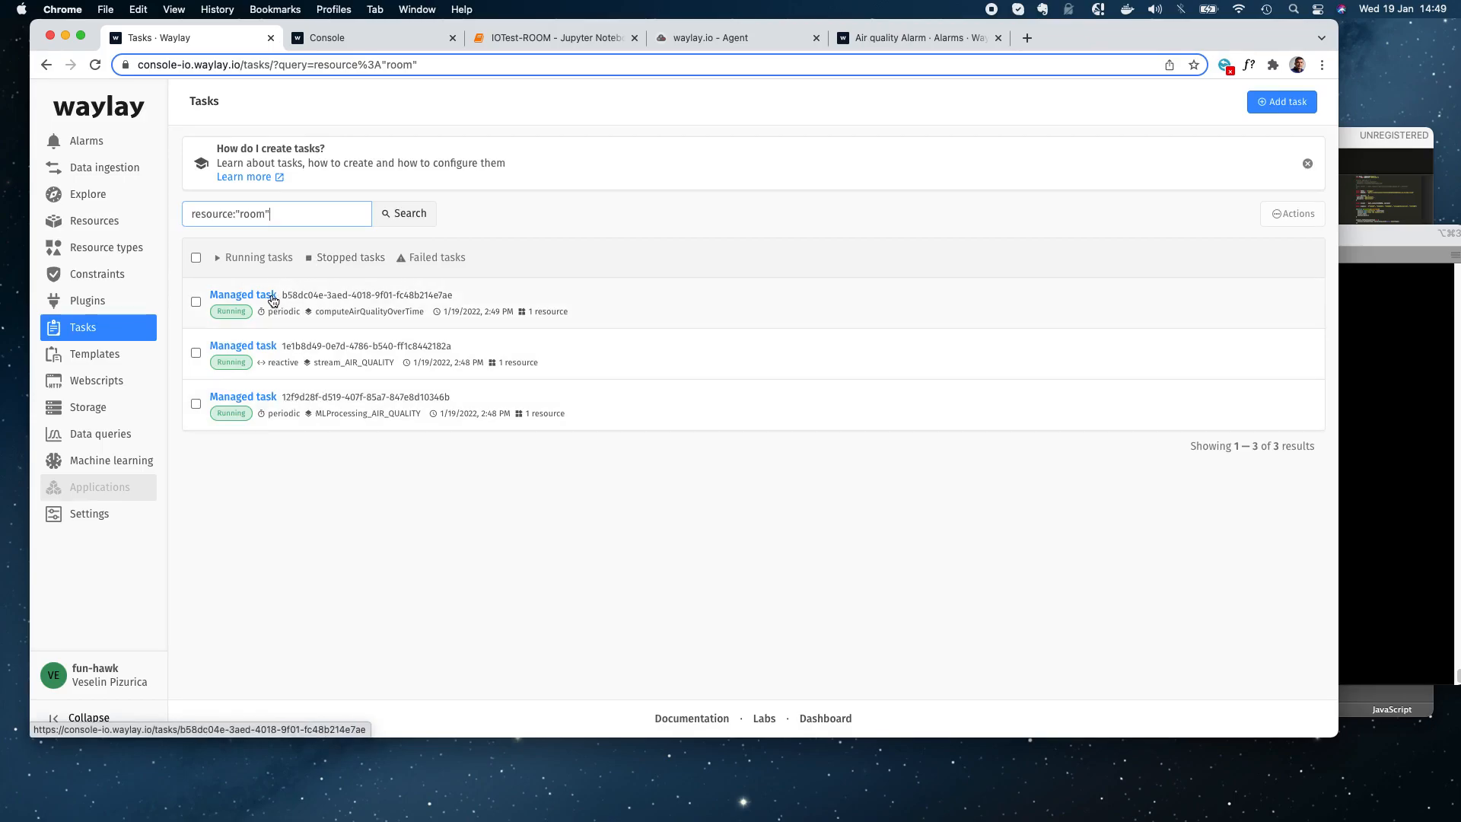
click(308, 352)
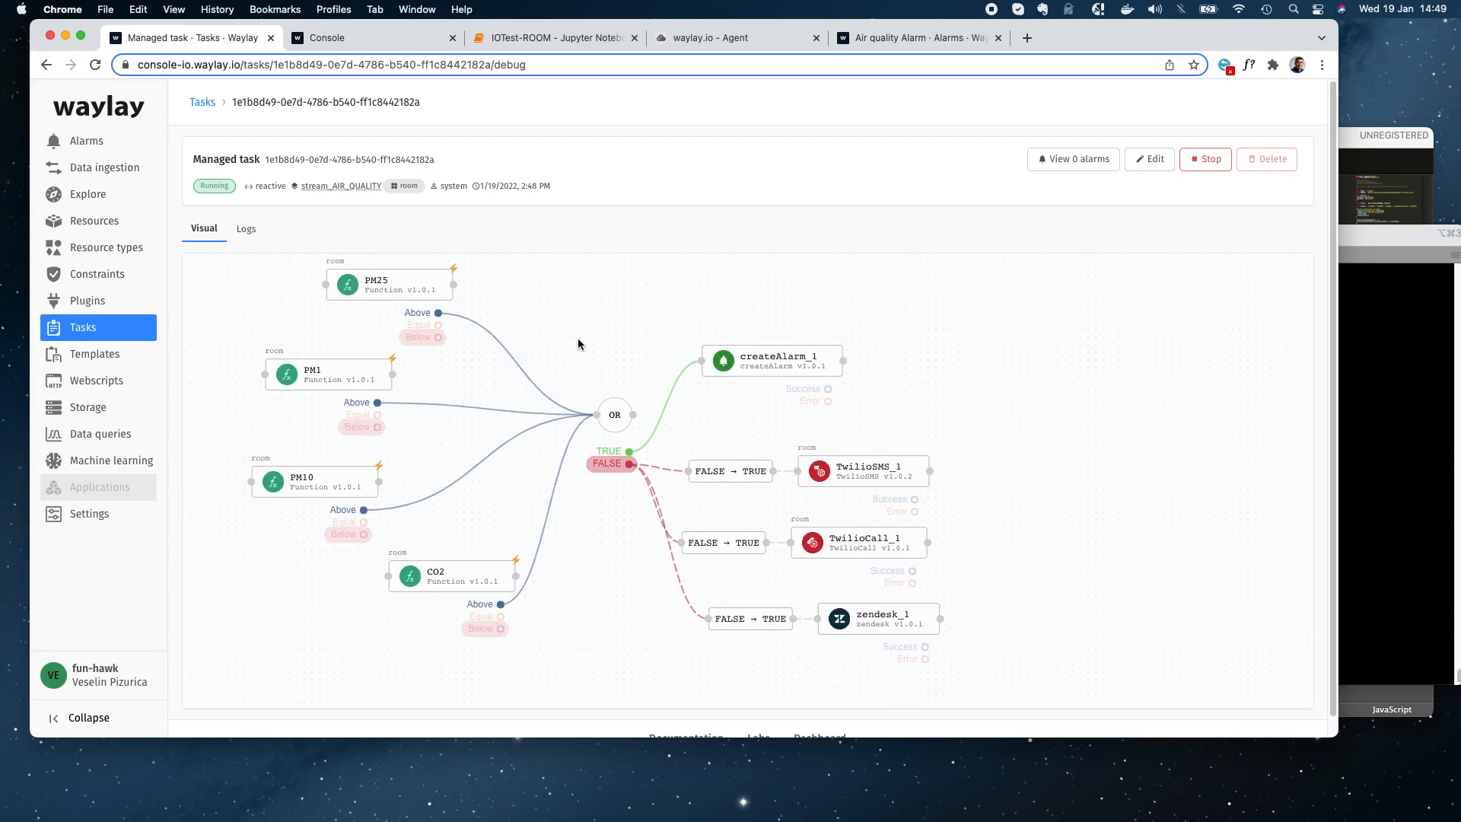
click(248, 229)
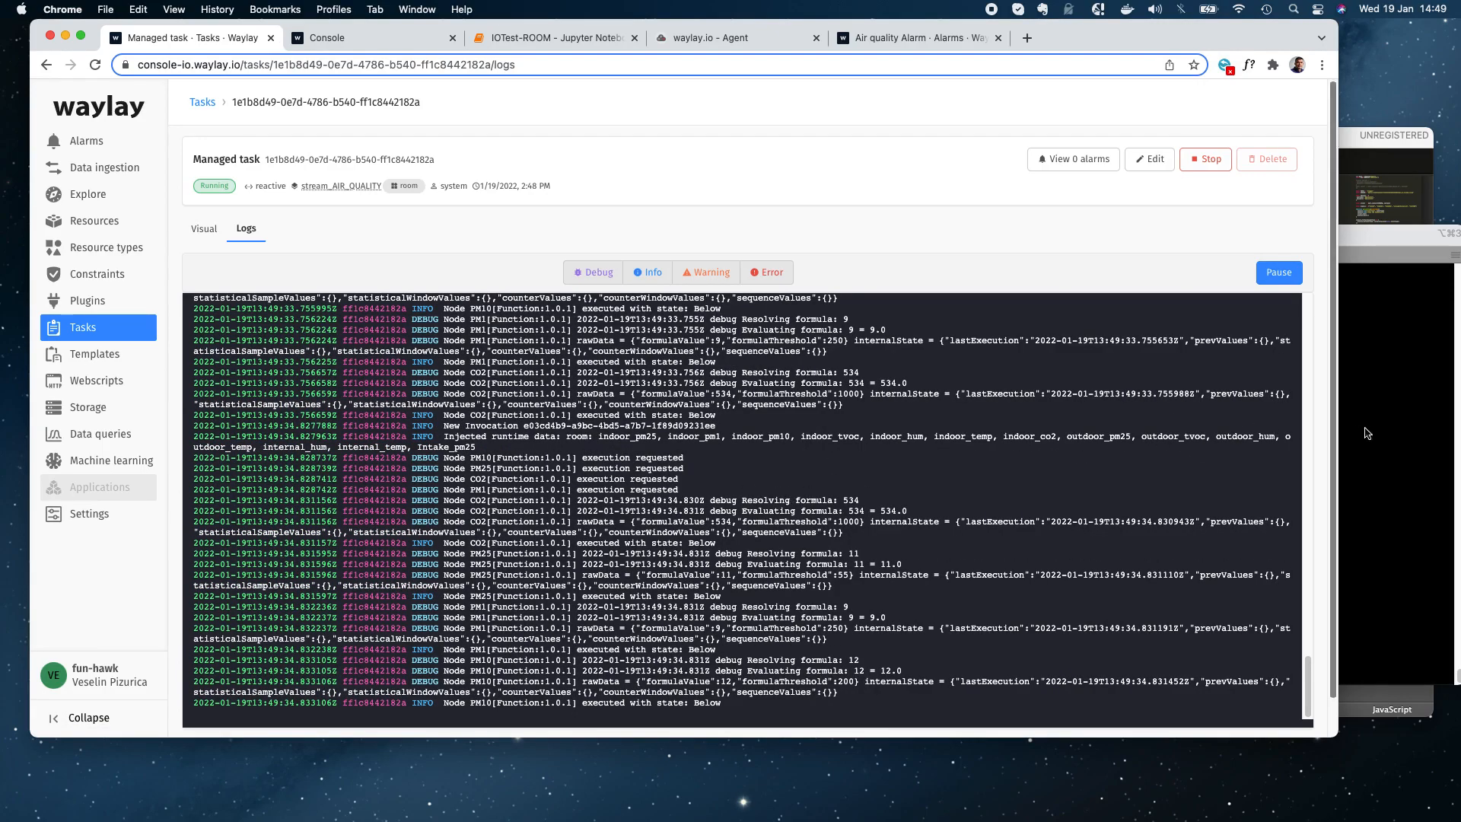
- Switch to iTerm2 and recall the command "node mqtt_p.js -f room_data.csv room1" in the idle bash pane without running it
click(1390, 426)
click(832, 515)
key(Up)
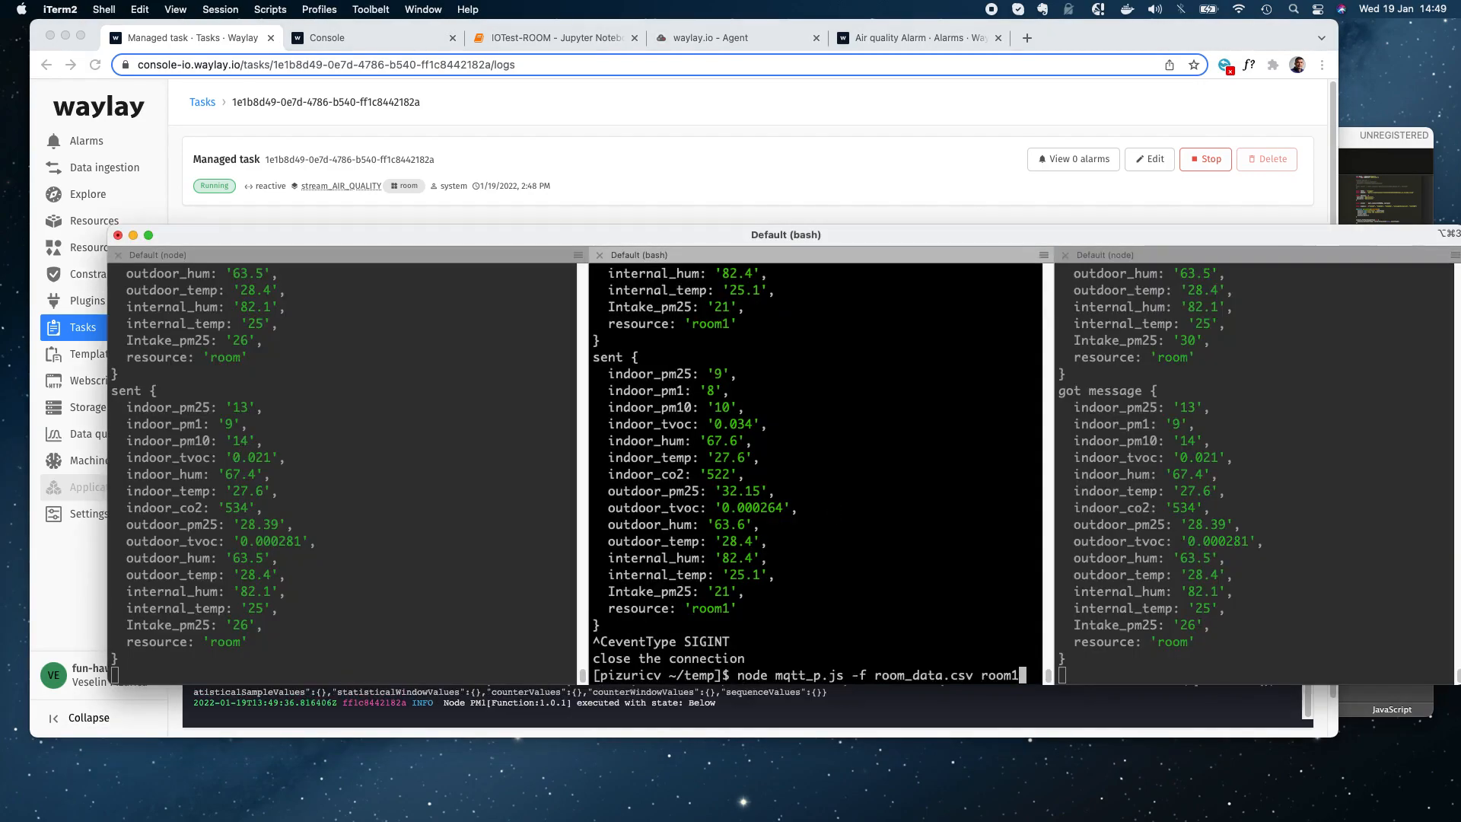
triple_click(998, 673)
click(997, 673)
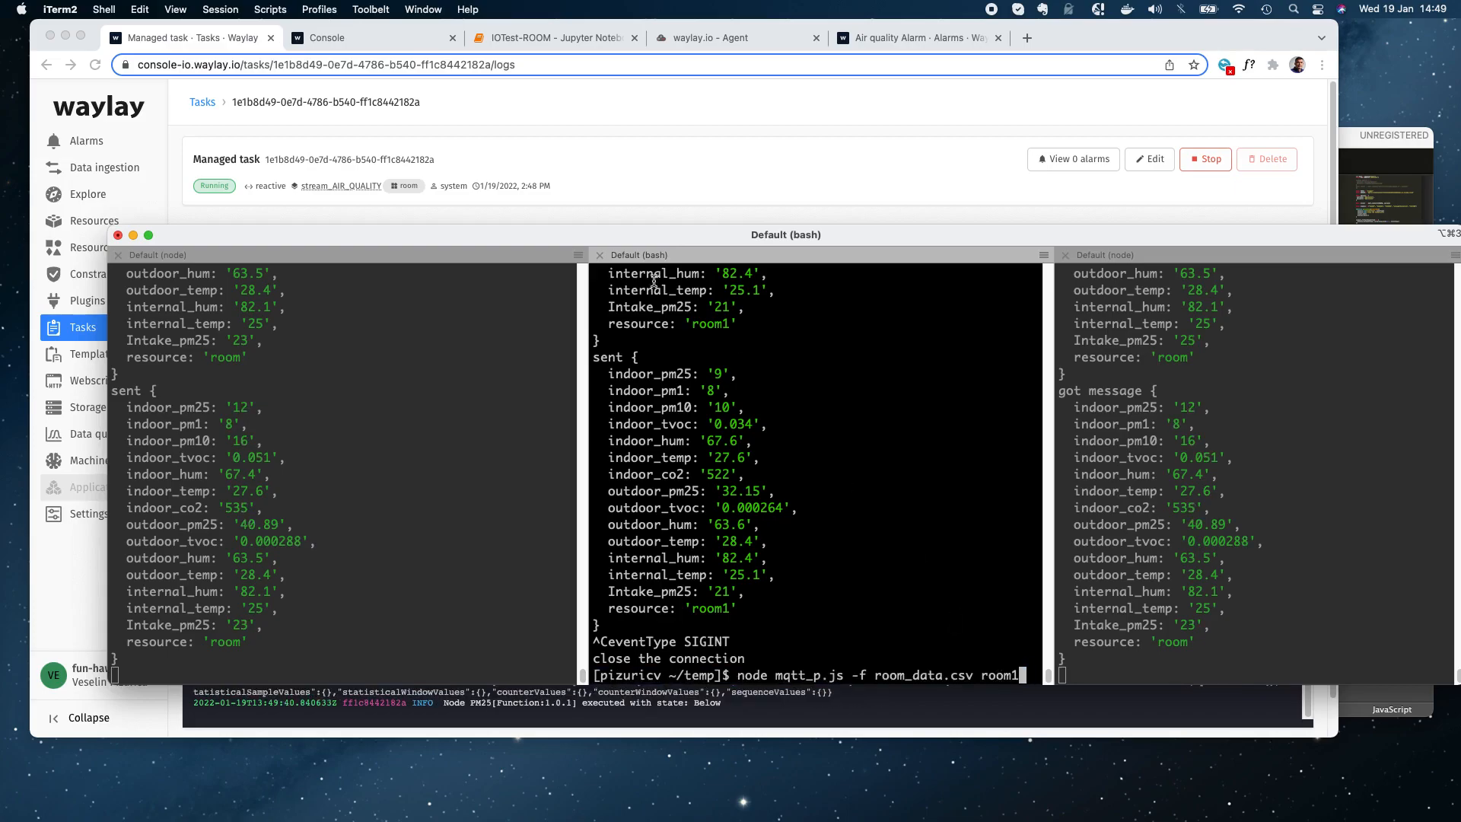
- Switch back to the Waylay console in Chrome and search the resources for "room"
click(95, 220)
click(262, 220)
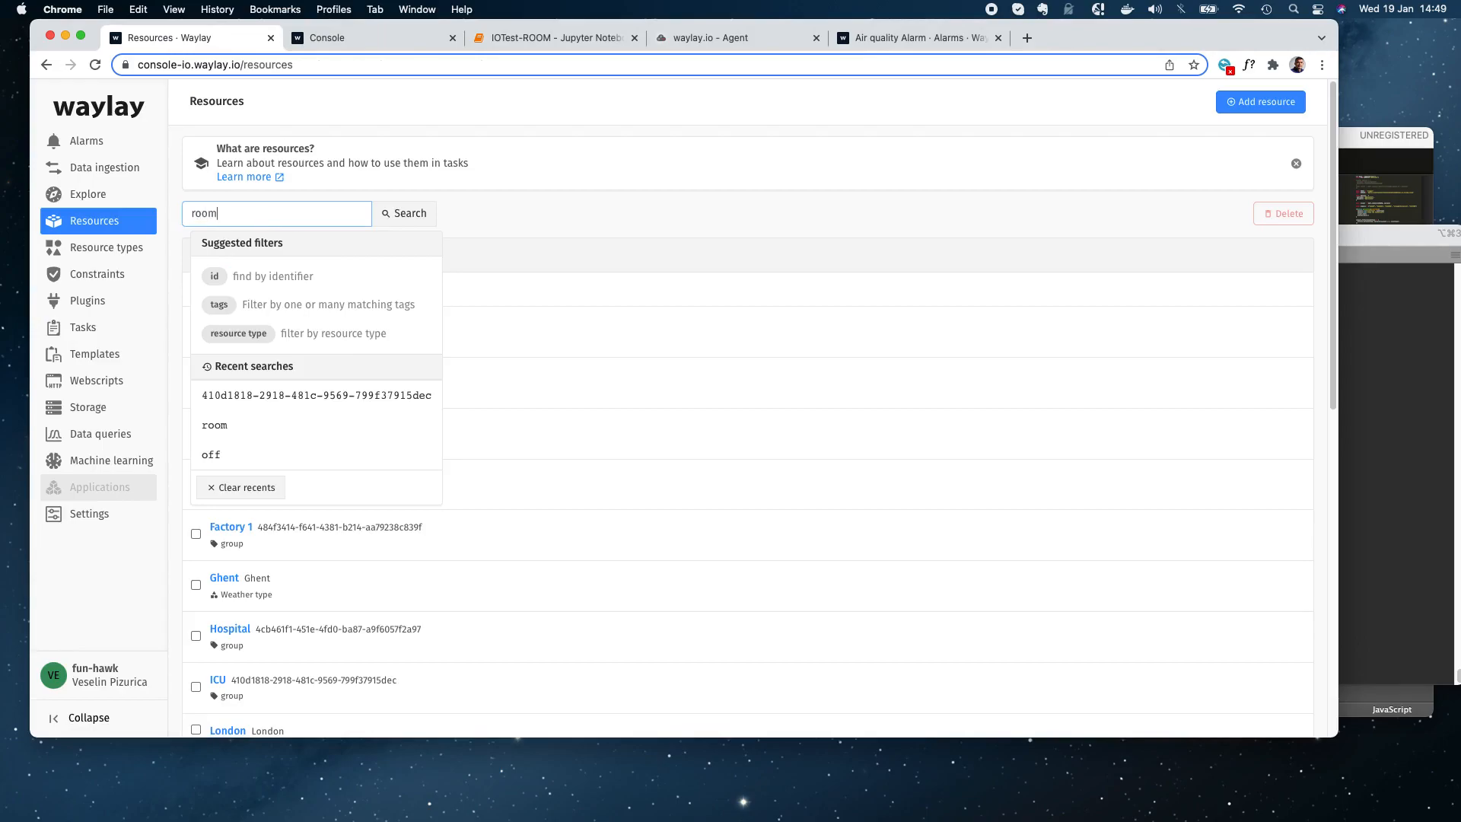
key(Return)
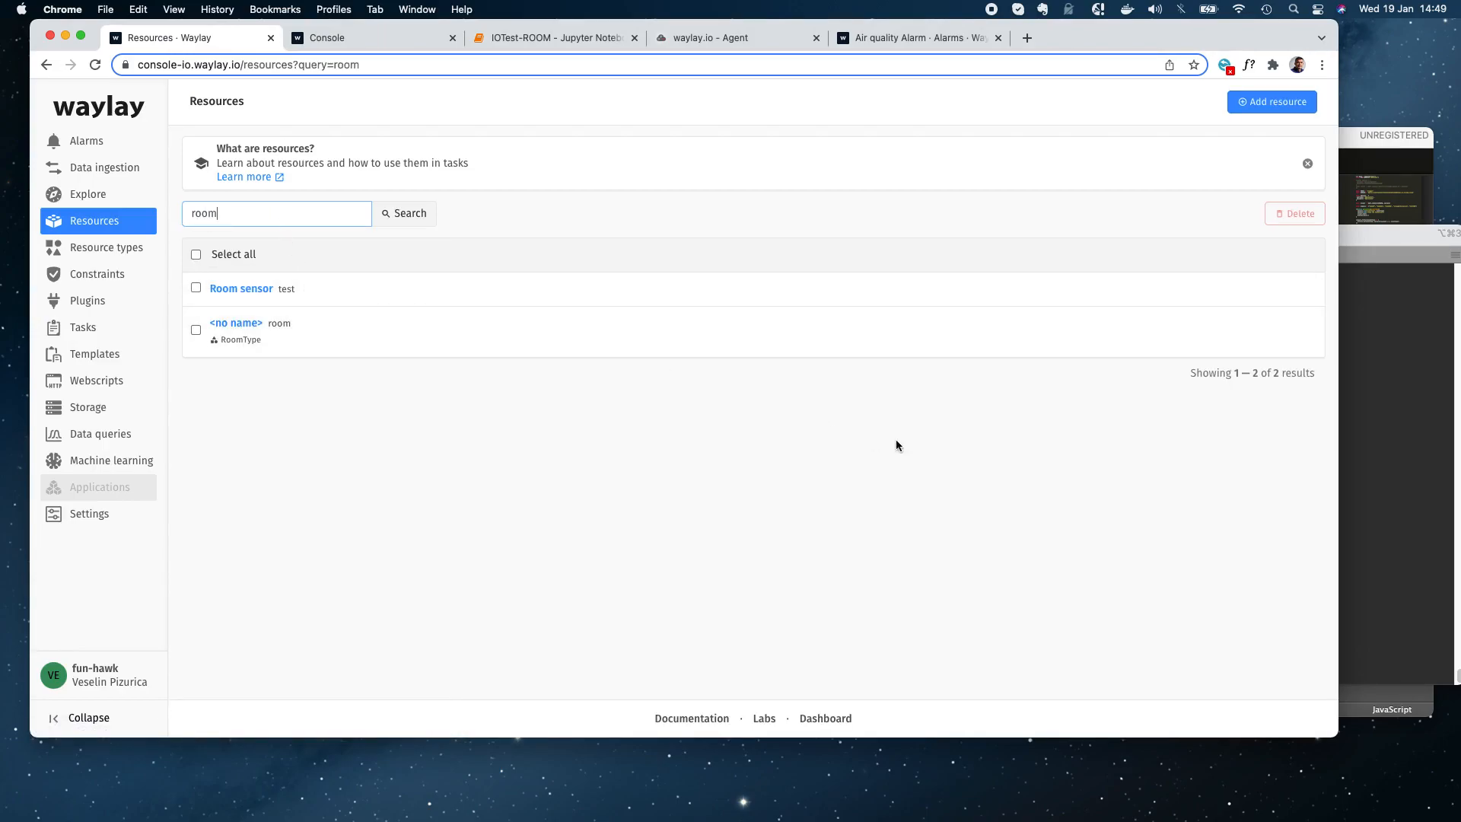
- Return to iTerm2 and run "node mqtt_p.js -f room_data.csv room1" to stream data for room1
click(1374, 440)
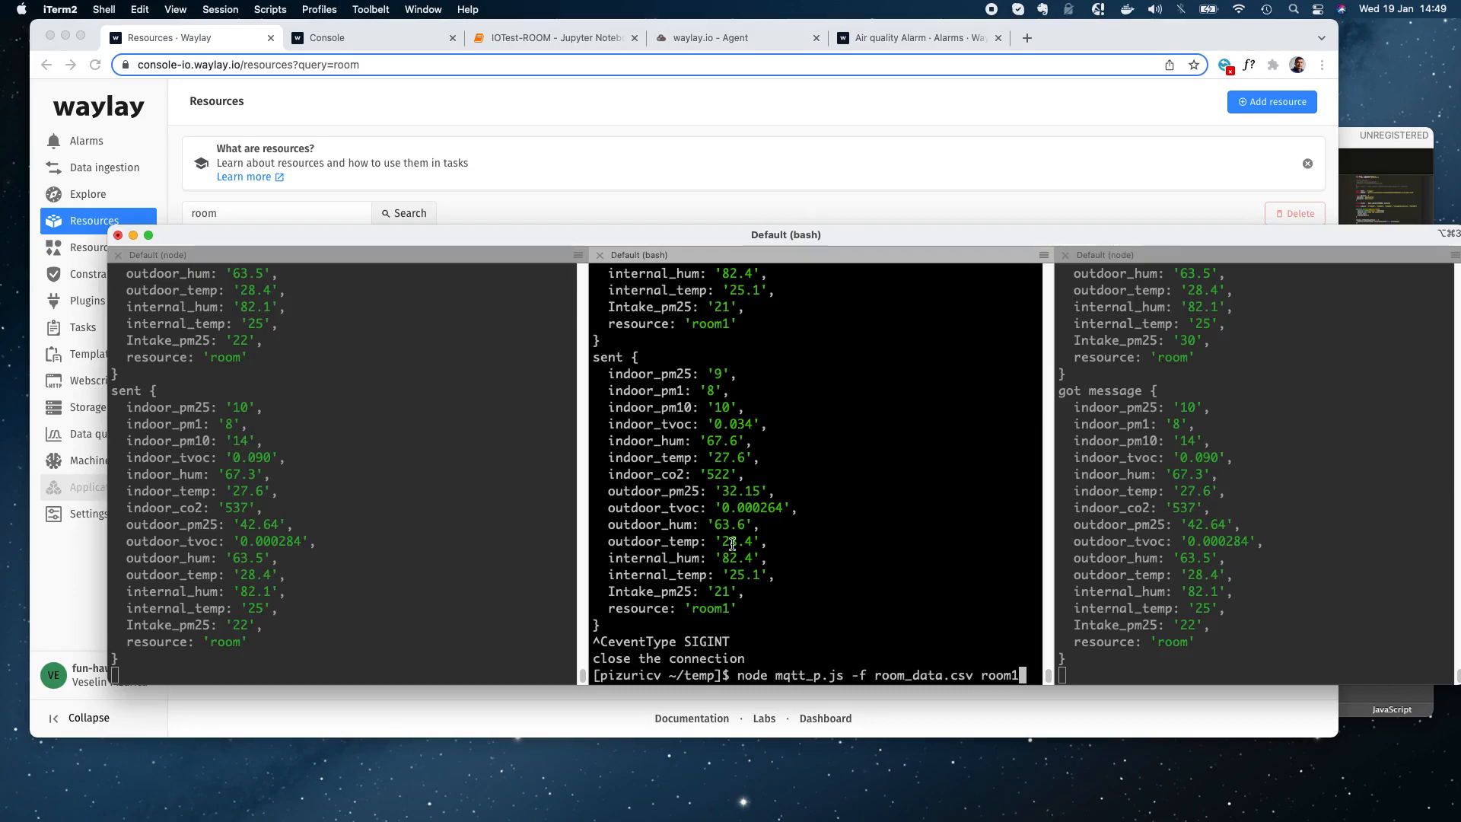
key(Return)
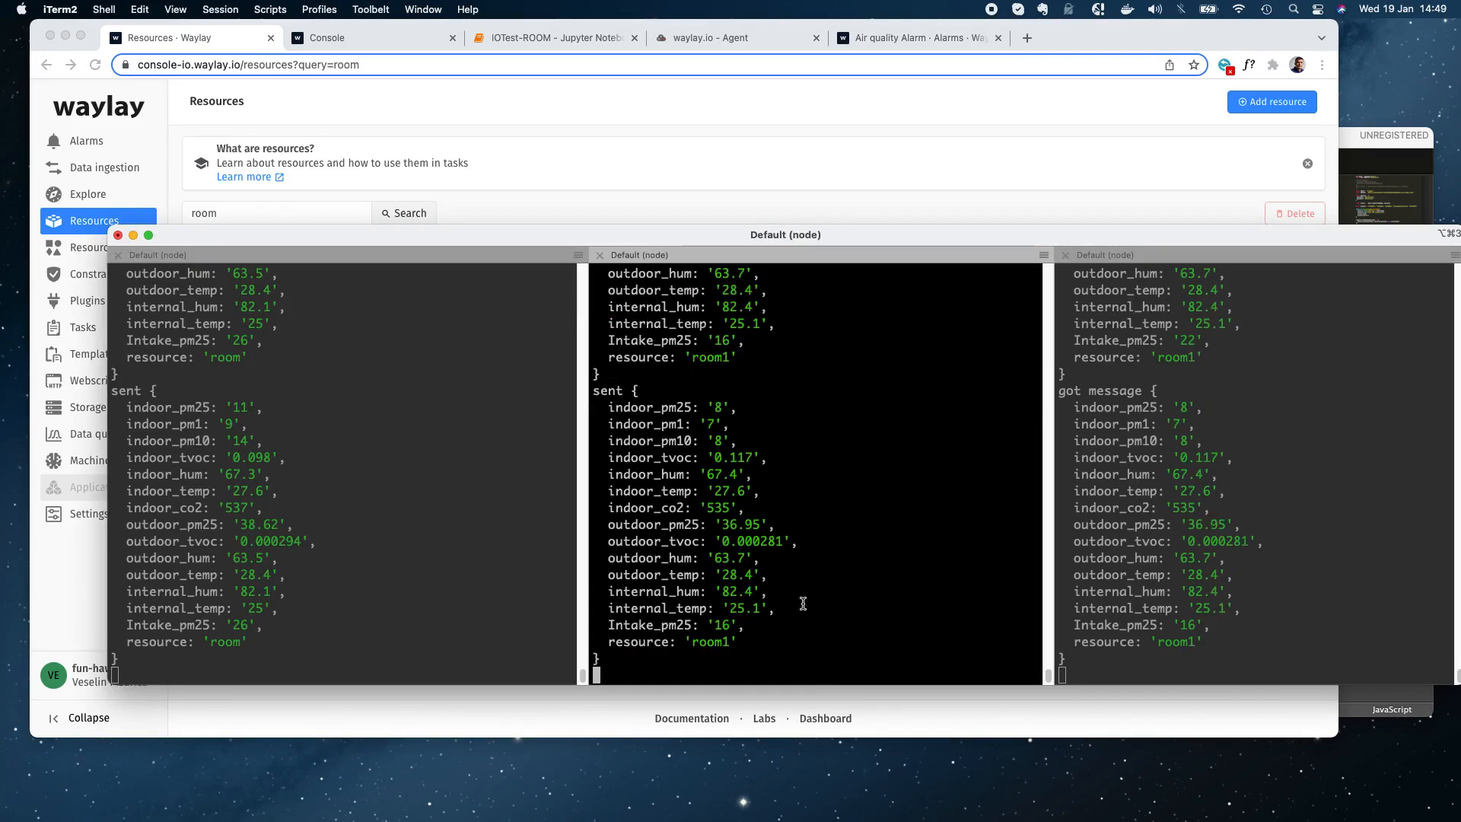
- Switch to the Waylay console in Chrome, refresh the resources, search for "room1" and open that resource
click(554, 174)
click(96, 65)
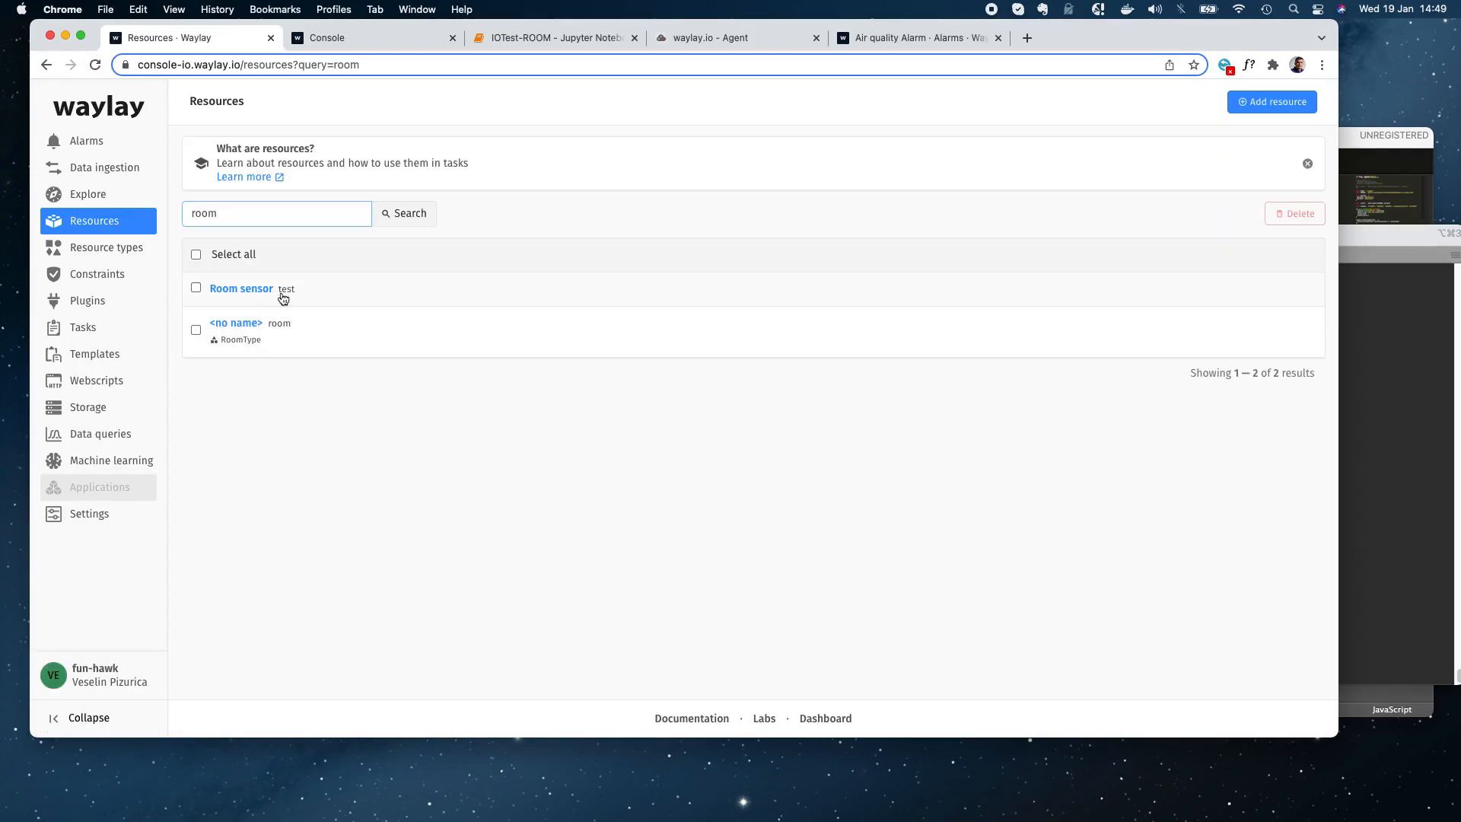
click(241, 215)
key(Return)
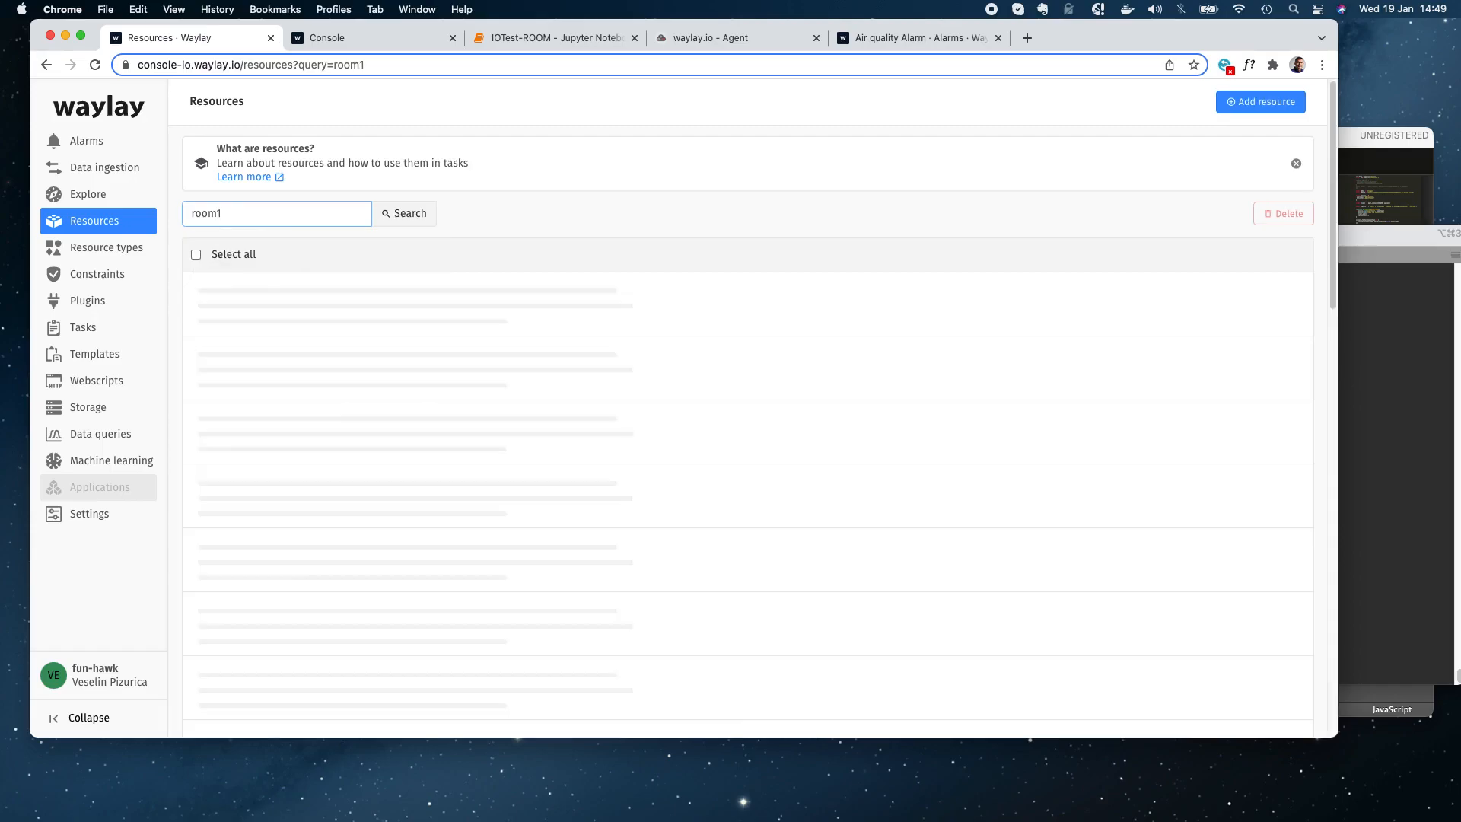
click(256, 293)
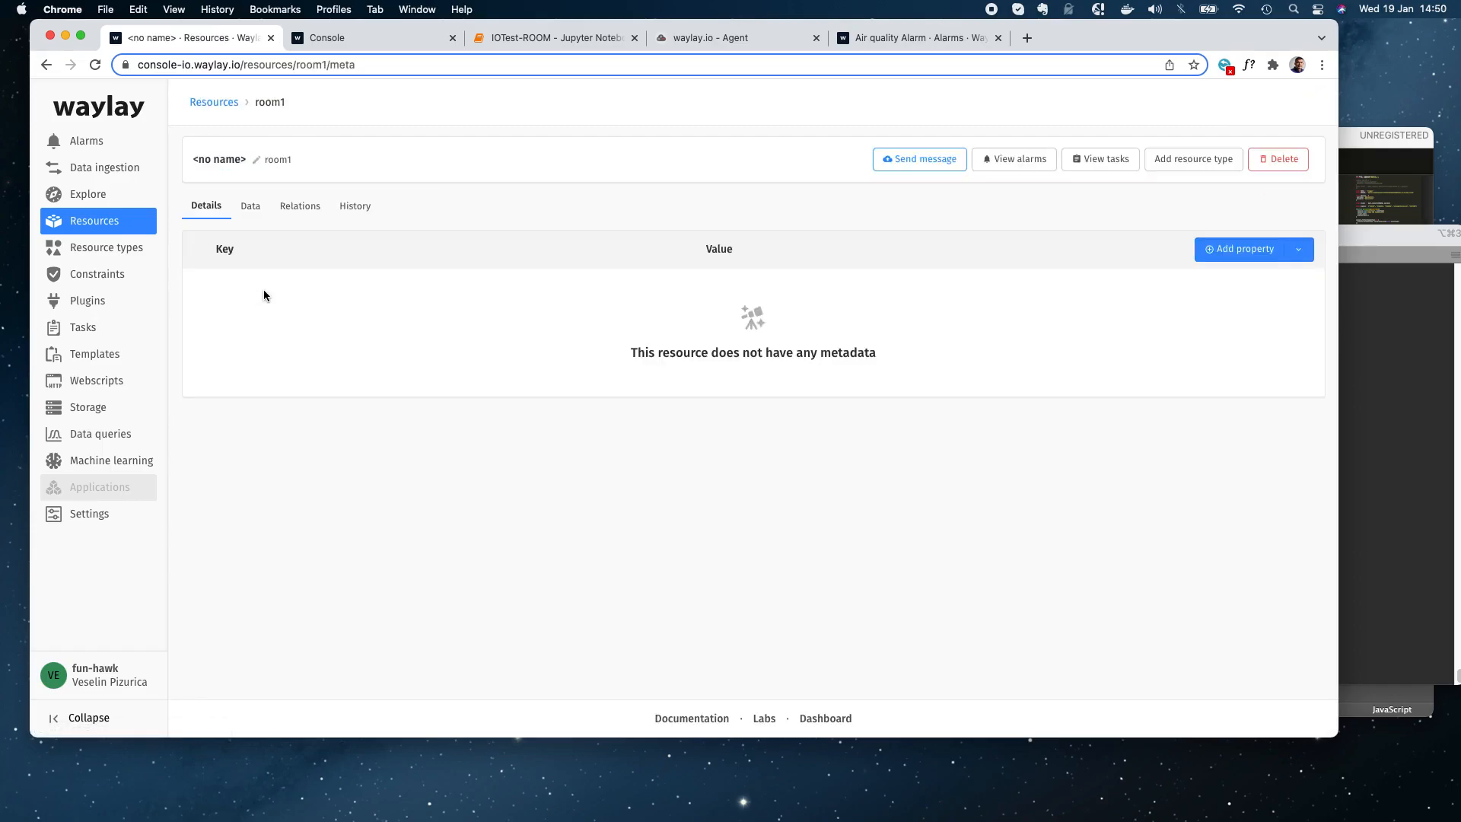
- Examine the metrics and incoming messages in the room1 resource's data
click(263, 210)
scroll(608, 431, down, 10)
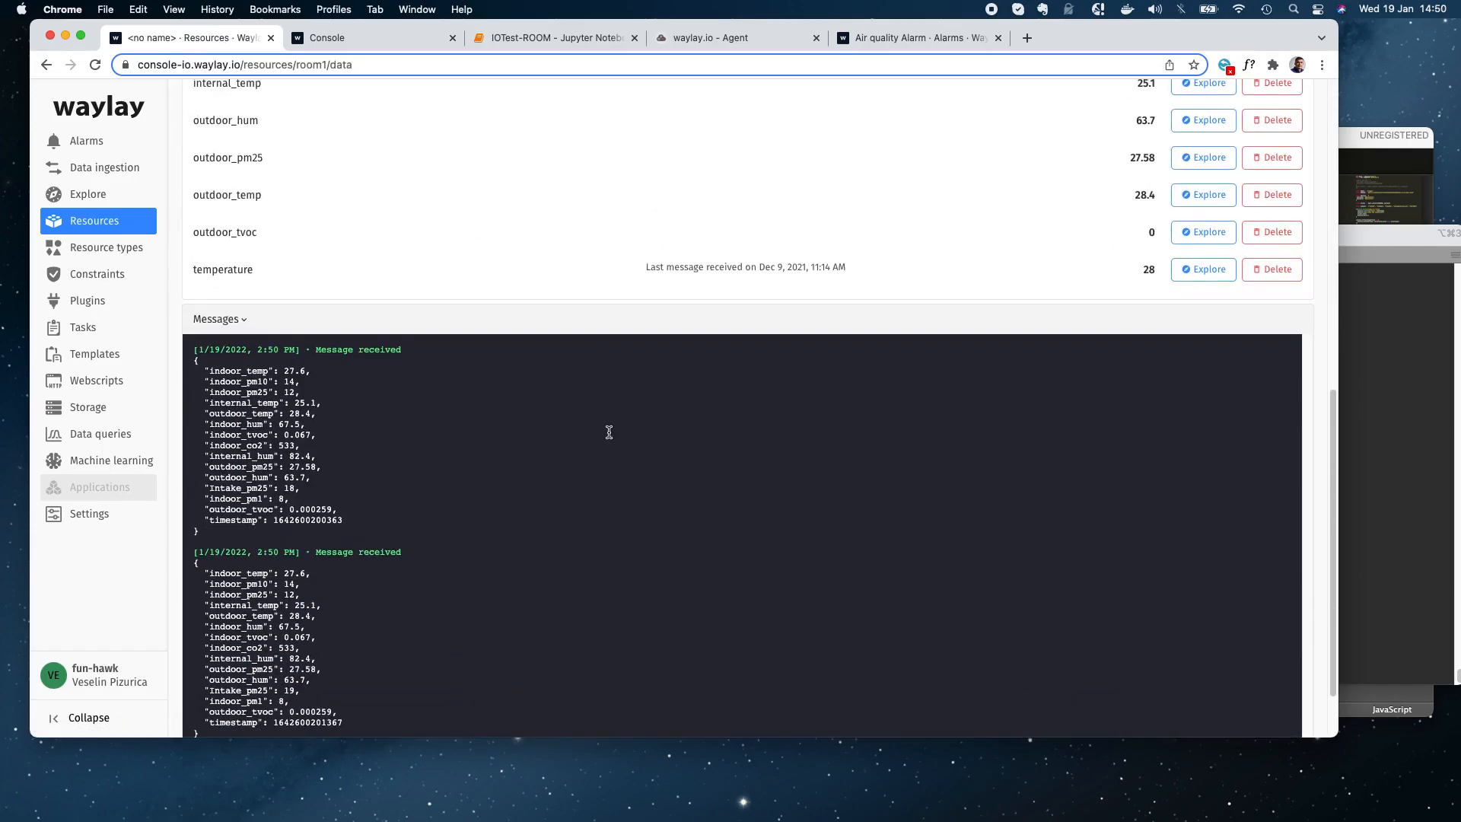
scroll(608, 432, down, 2)
scroll(608, 432, up, 10)
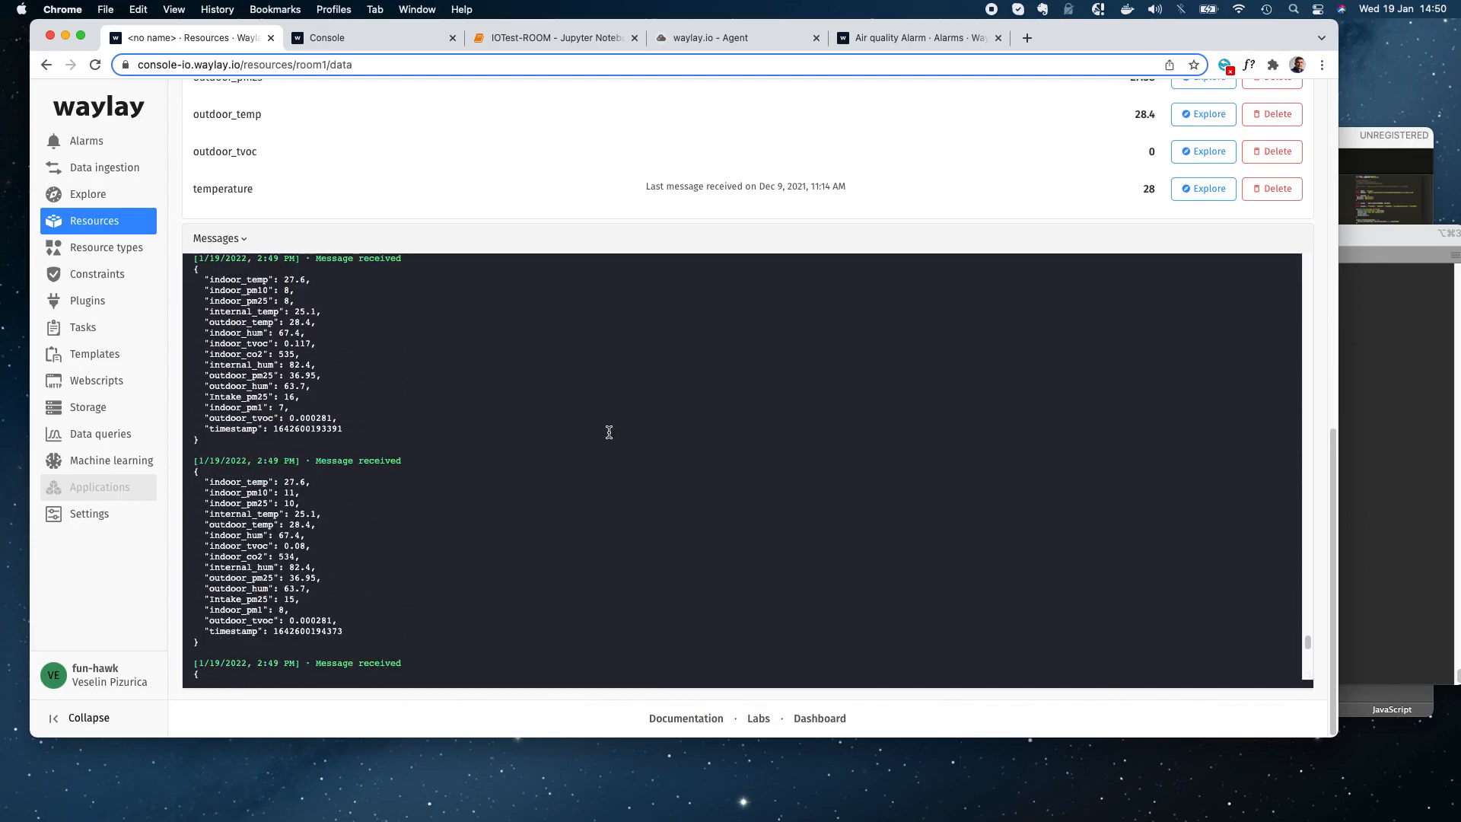
scroll(609, 432, up, 3)
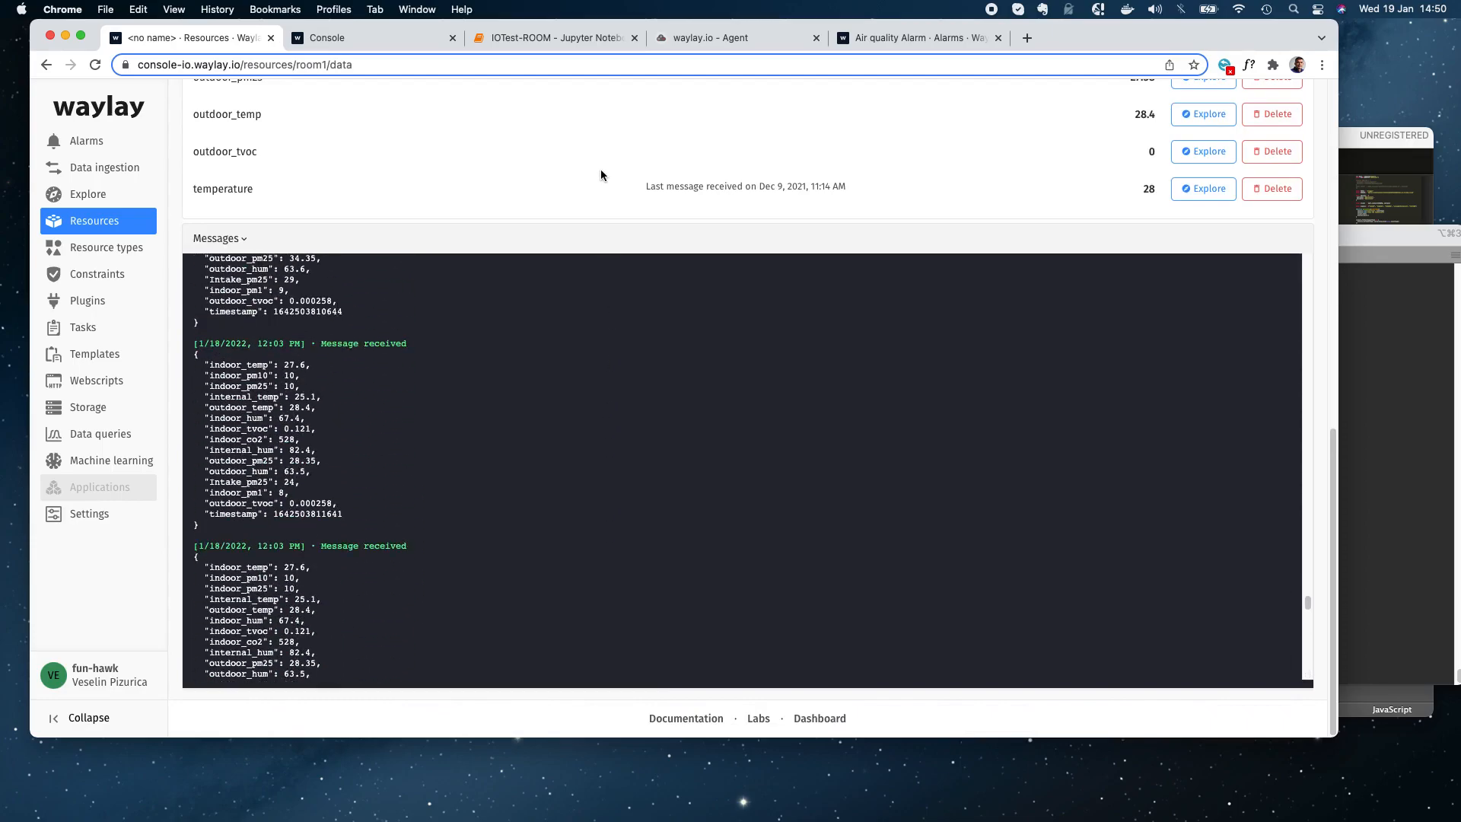
scroll(602, 177, up, 10)
scroll(601, 172, down, 3)
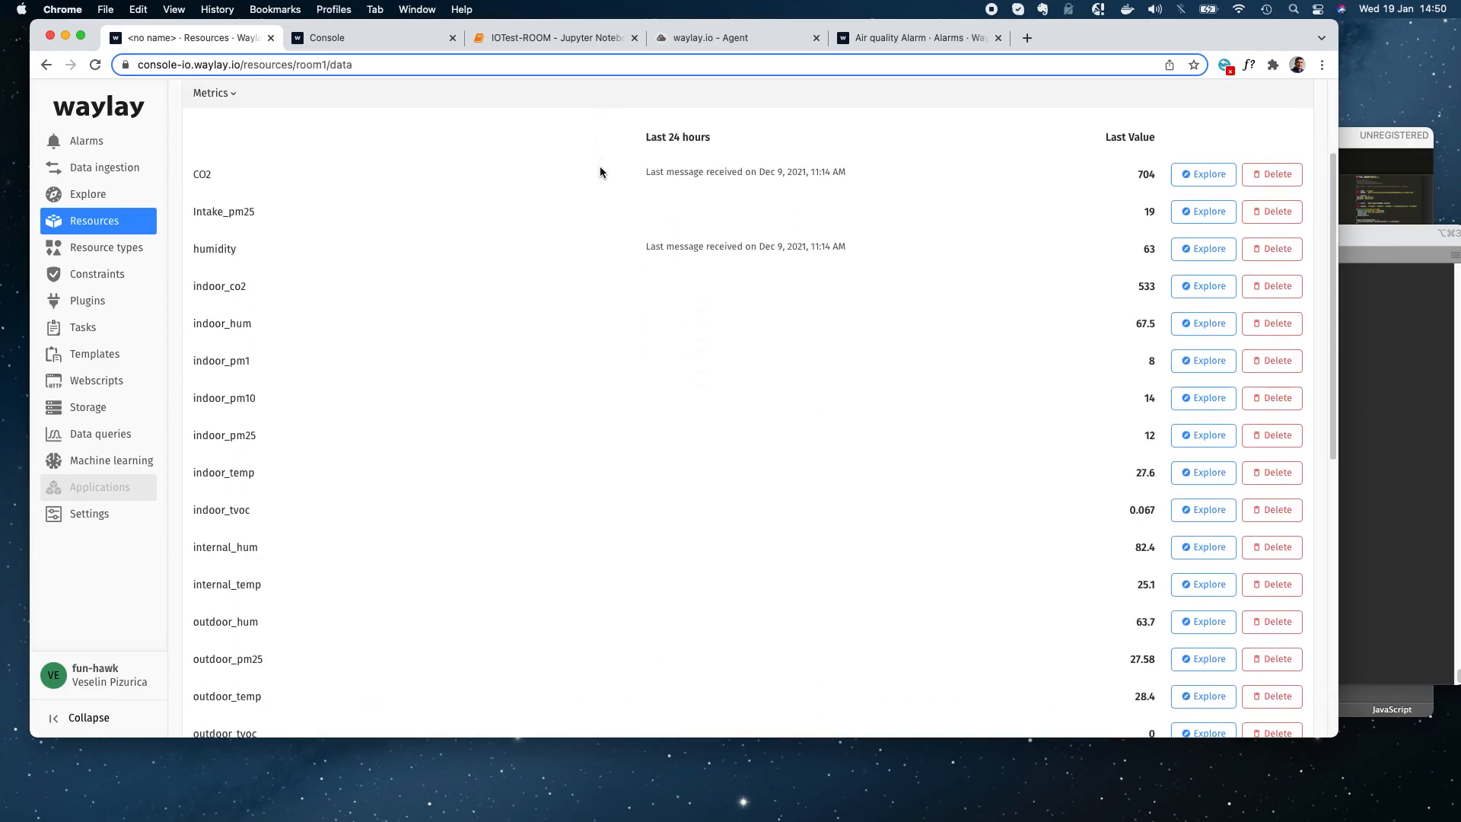
scroll(600, 167, up, 3)
scroll(600, 167, down, 4)
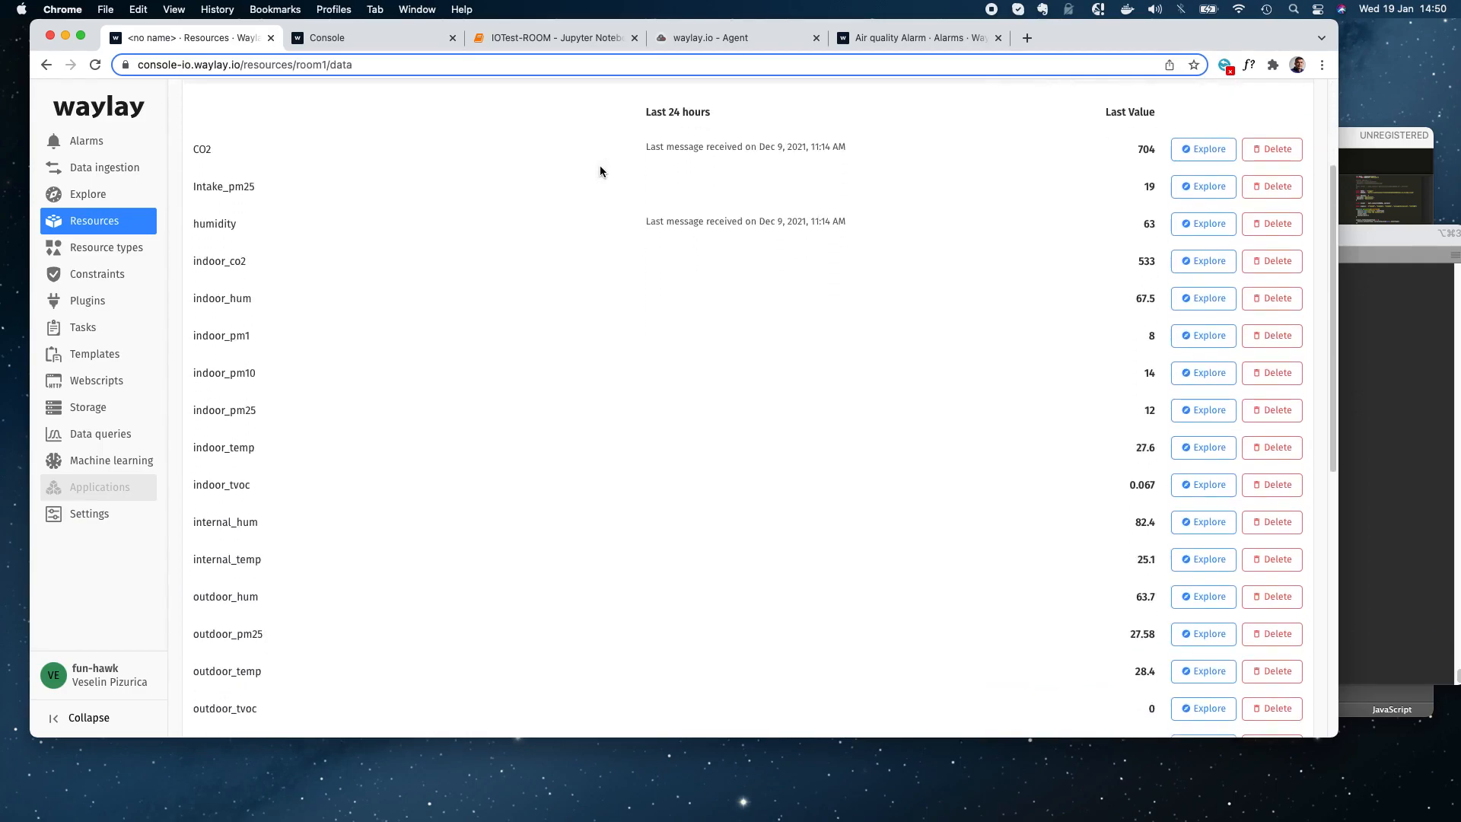
- Check the templates linked to RoomType in the resource types, and reopen the room1 resource by searching for "room1"
click(131, 254)
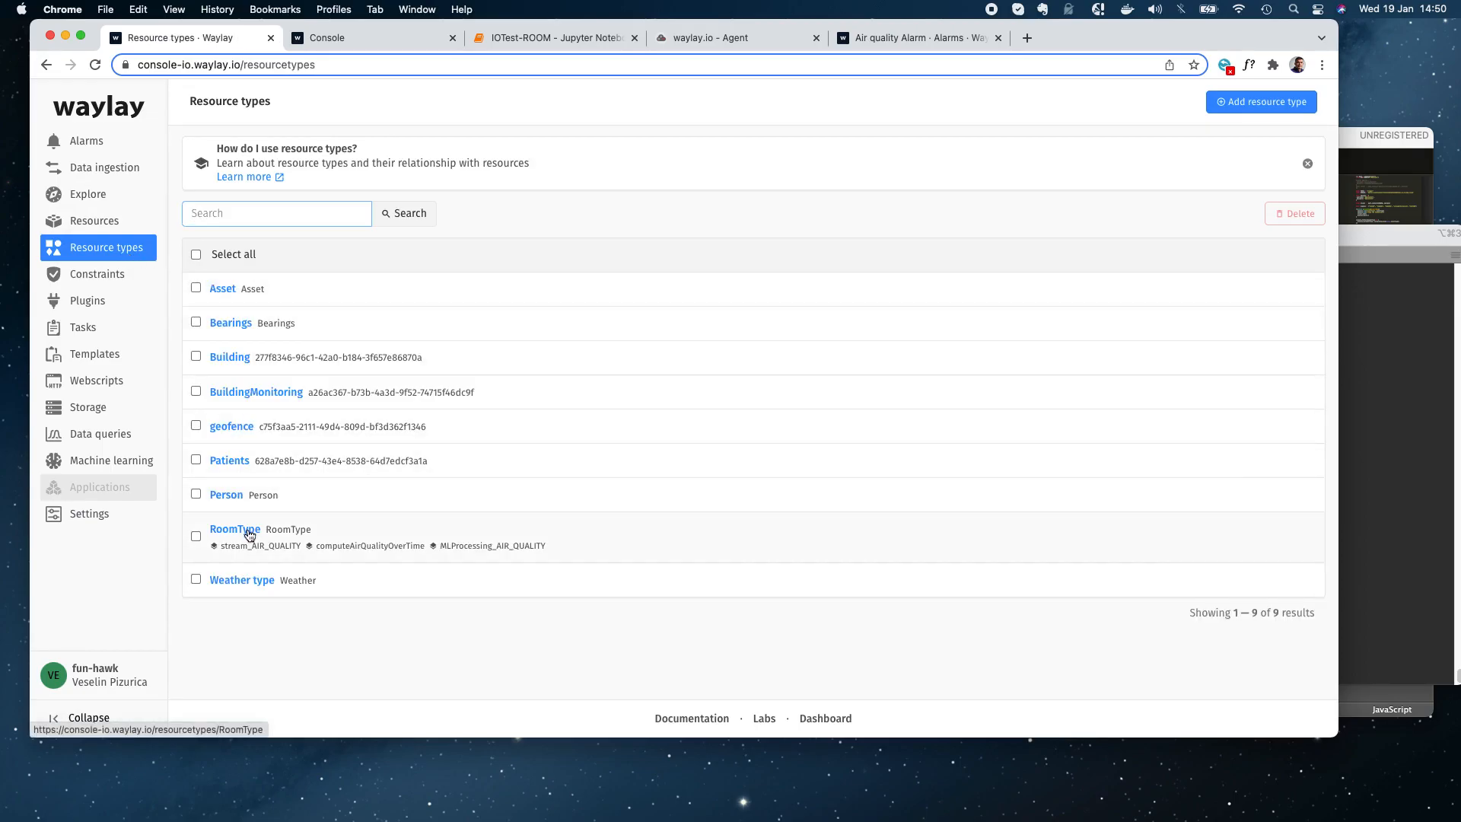
click(108, 229)
click(251, 215)
text(room1)
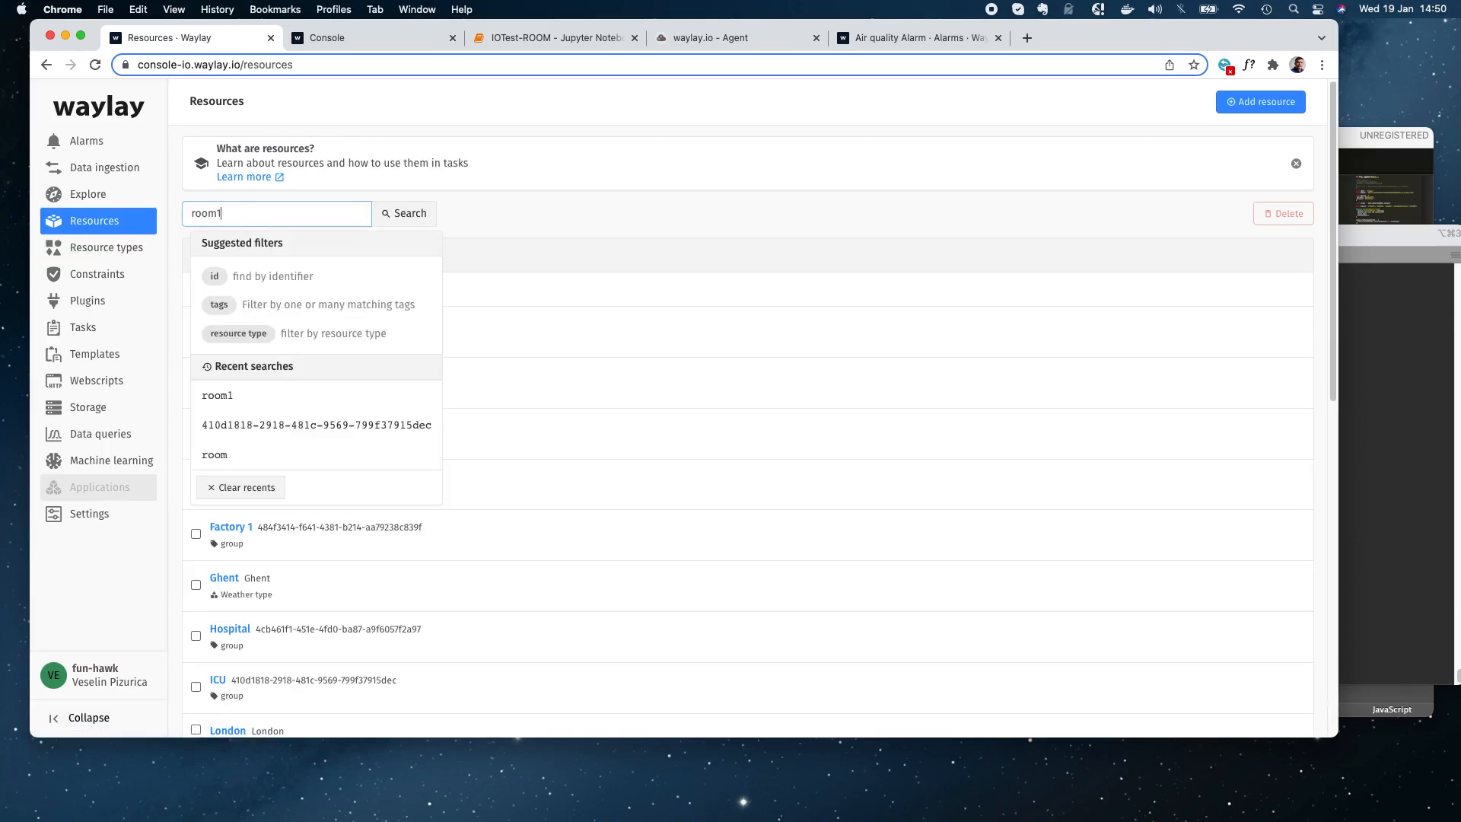
key(Return)
click(243, 293)
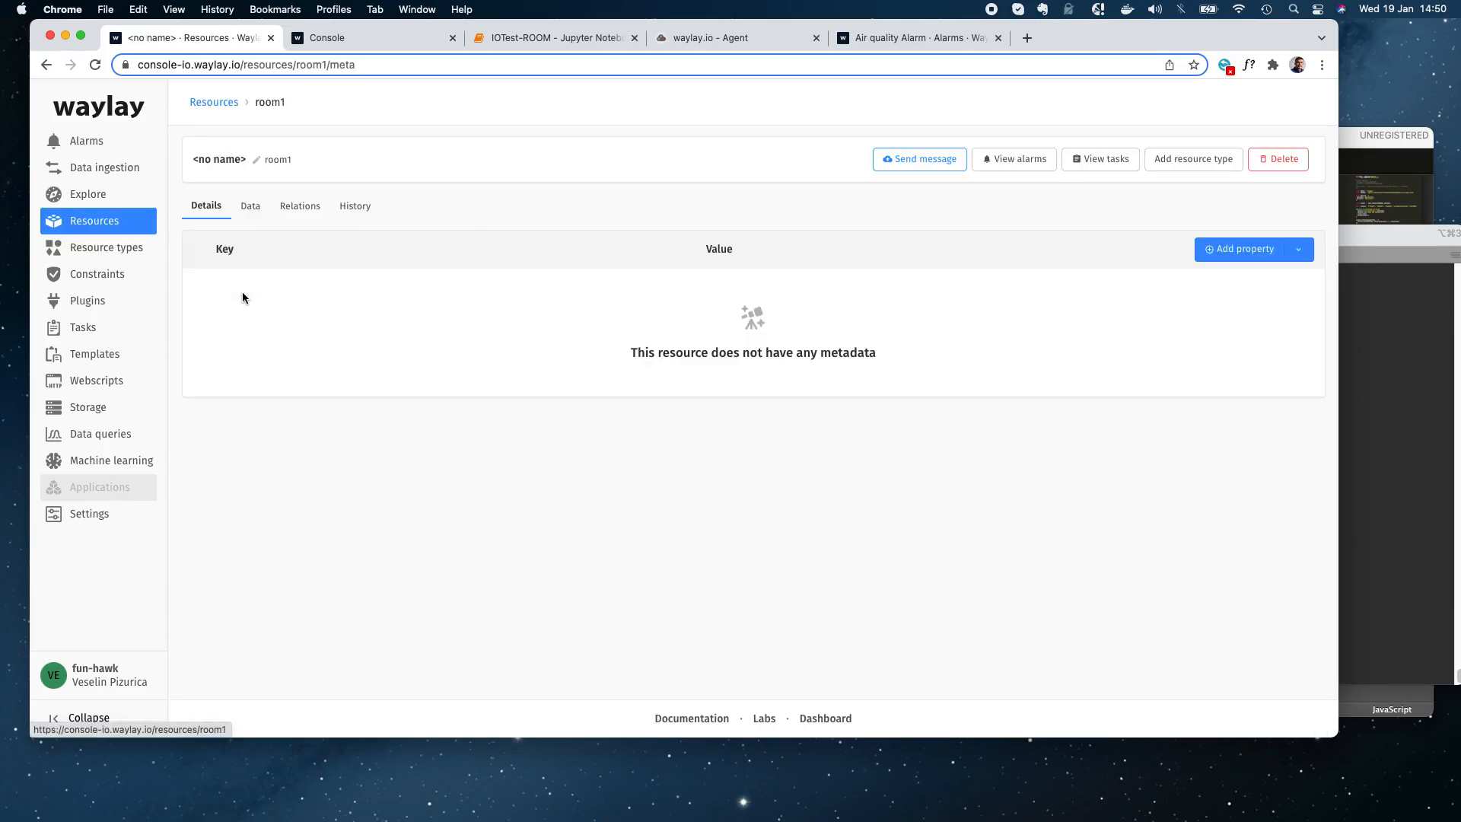
- Assign the RoomType resource type to the room1 resource
click(1170, 167)
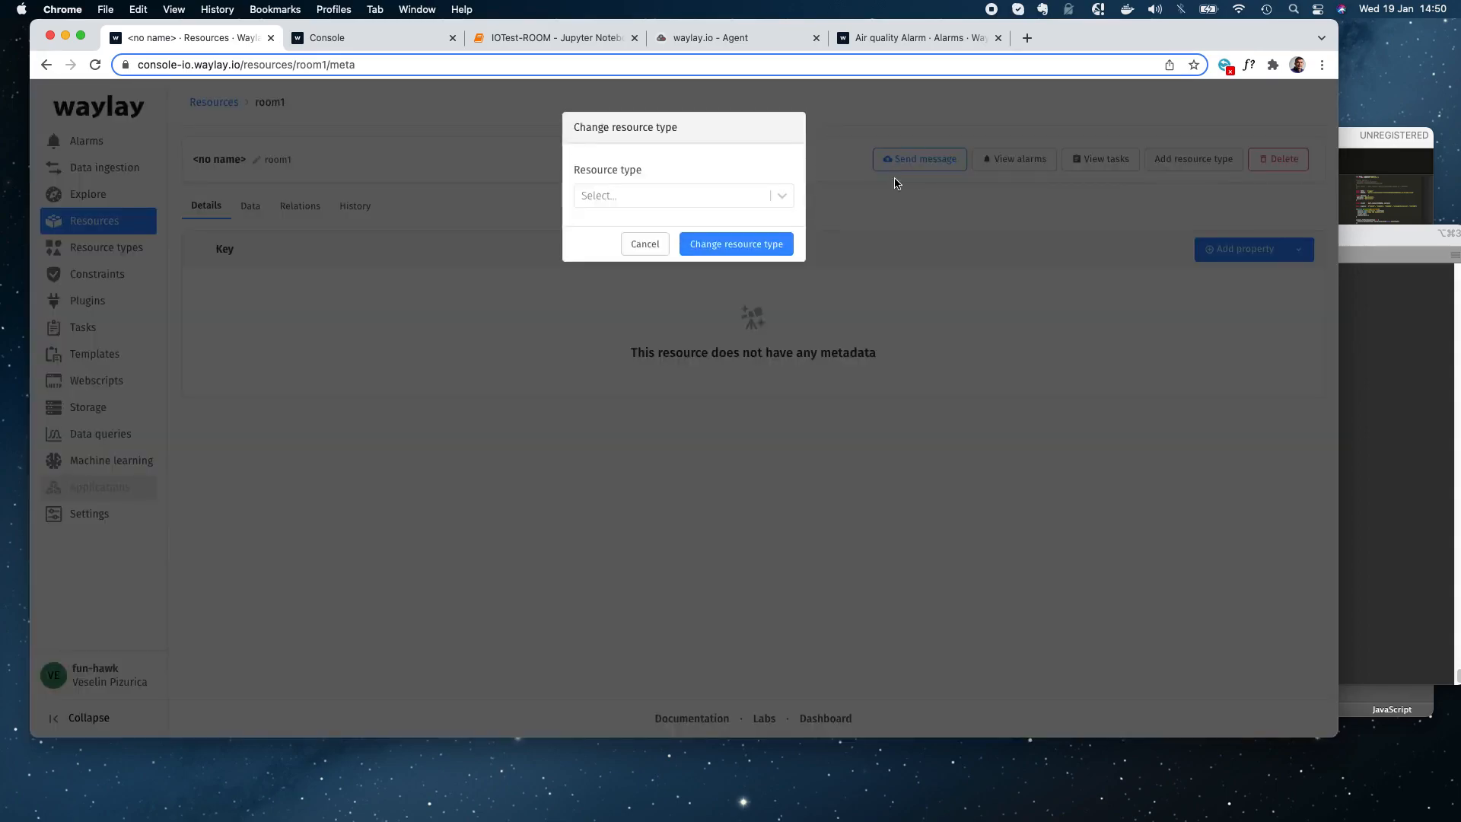
click(663, 198)
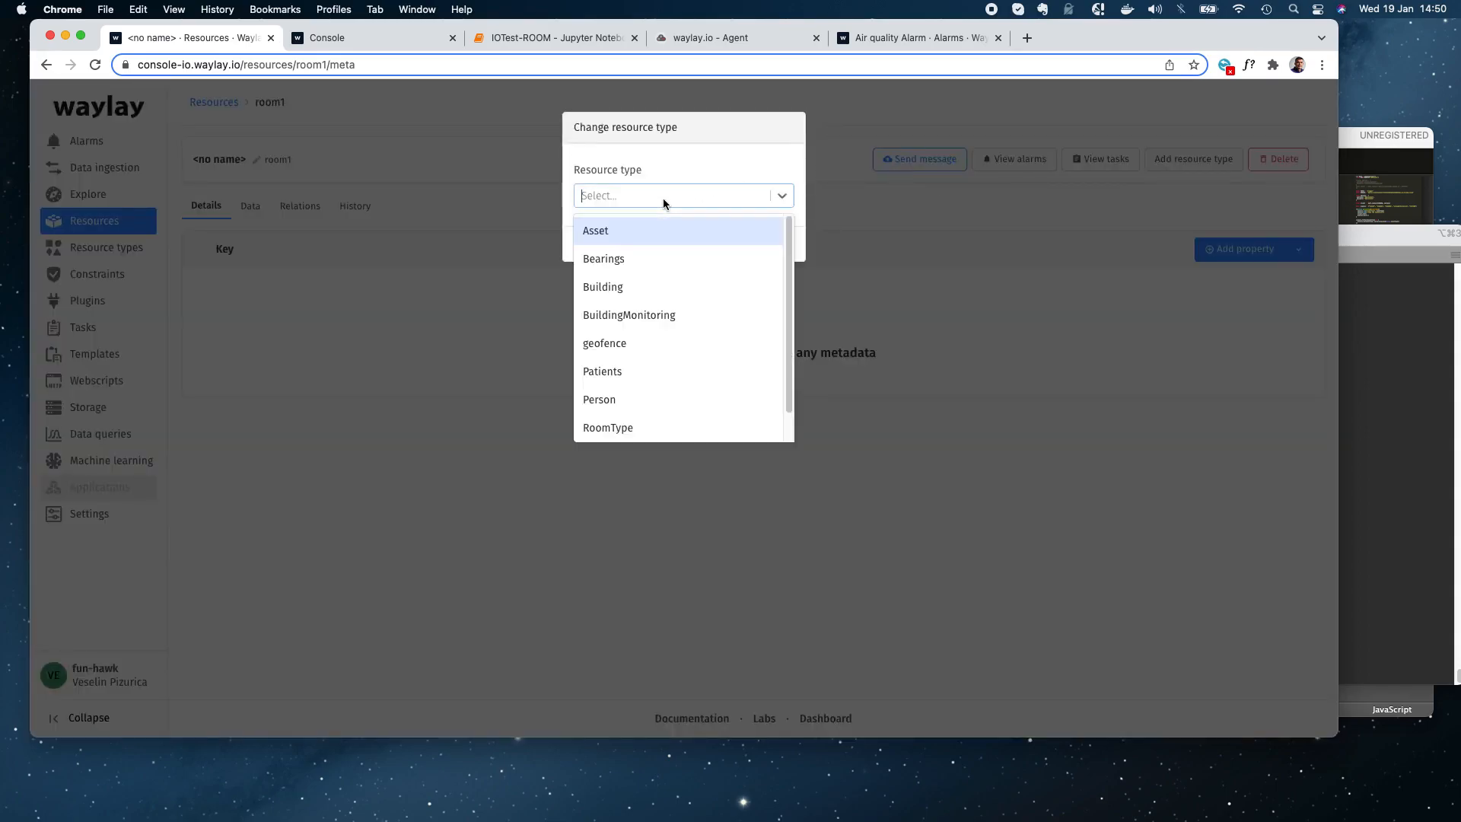
click(642, 427)
click(752, 251)
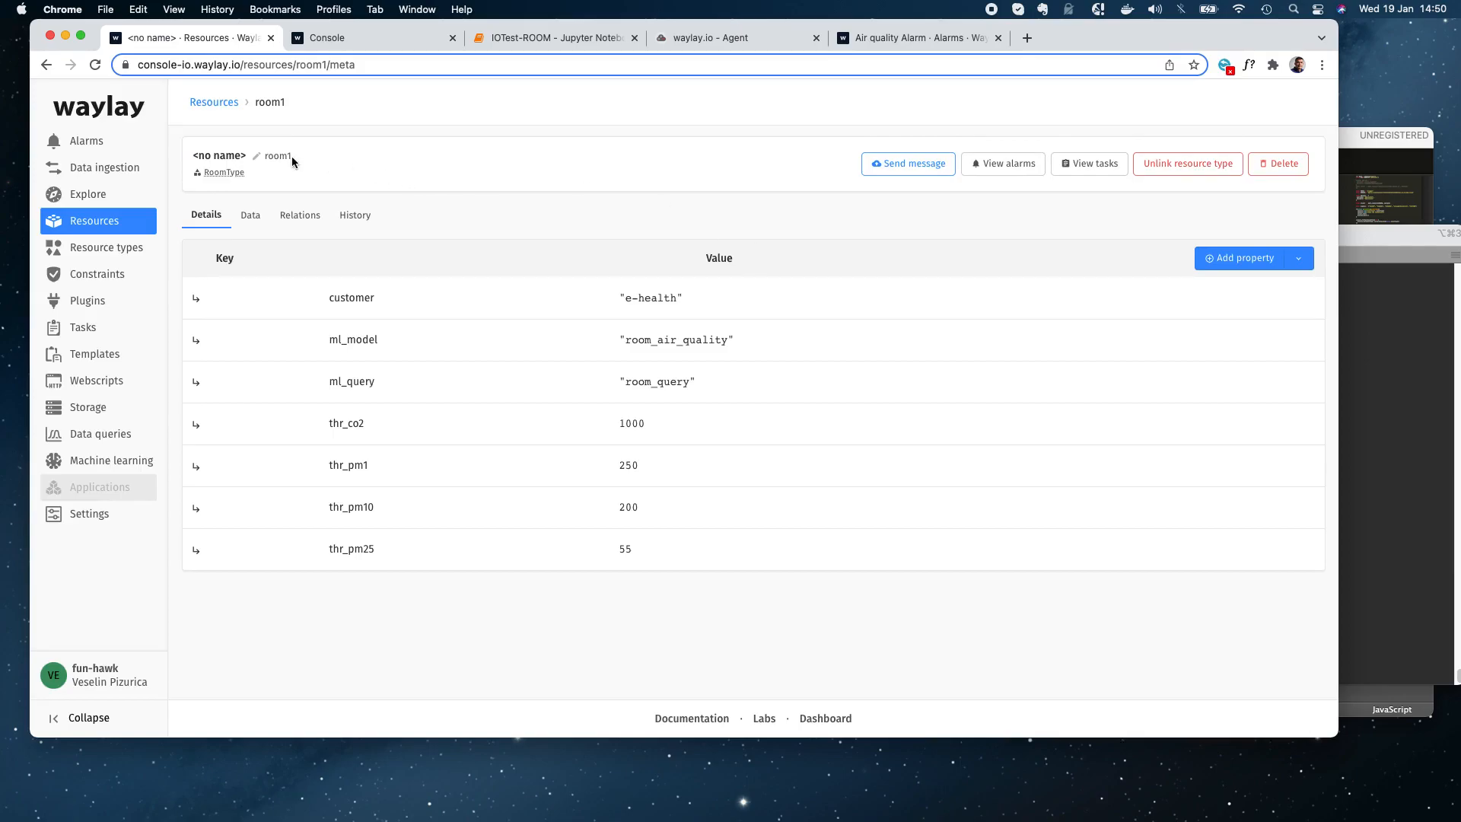
- Review the latest metric values and messages of the room1 resource
click(250, 216)
scroll(474, 358, down, 6)
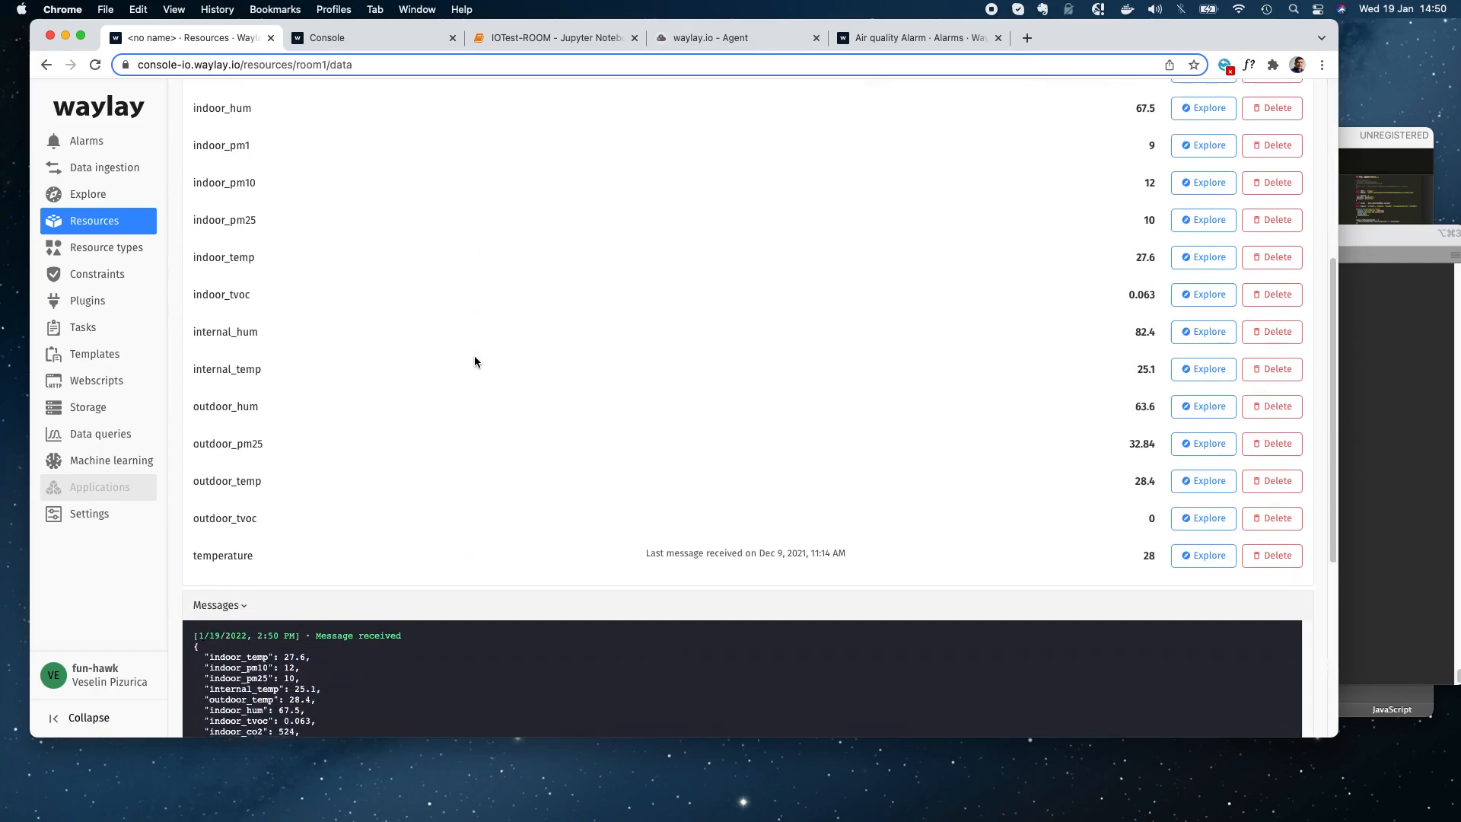
scroll(473, 354, up, 6)
- List the tasks of room1 and open the logs of its stream_AIR_QUALITY managed task
click(1085, 166)
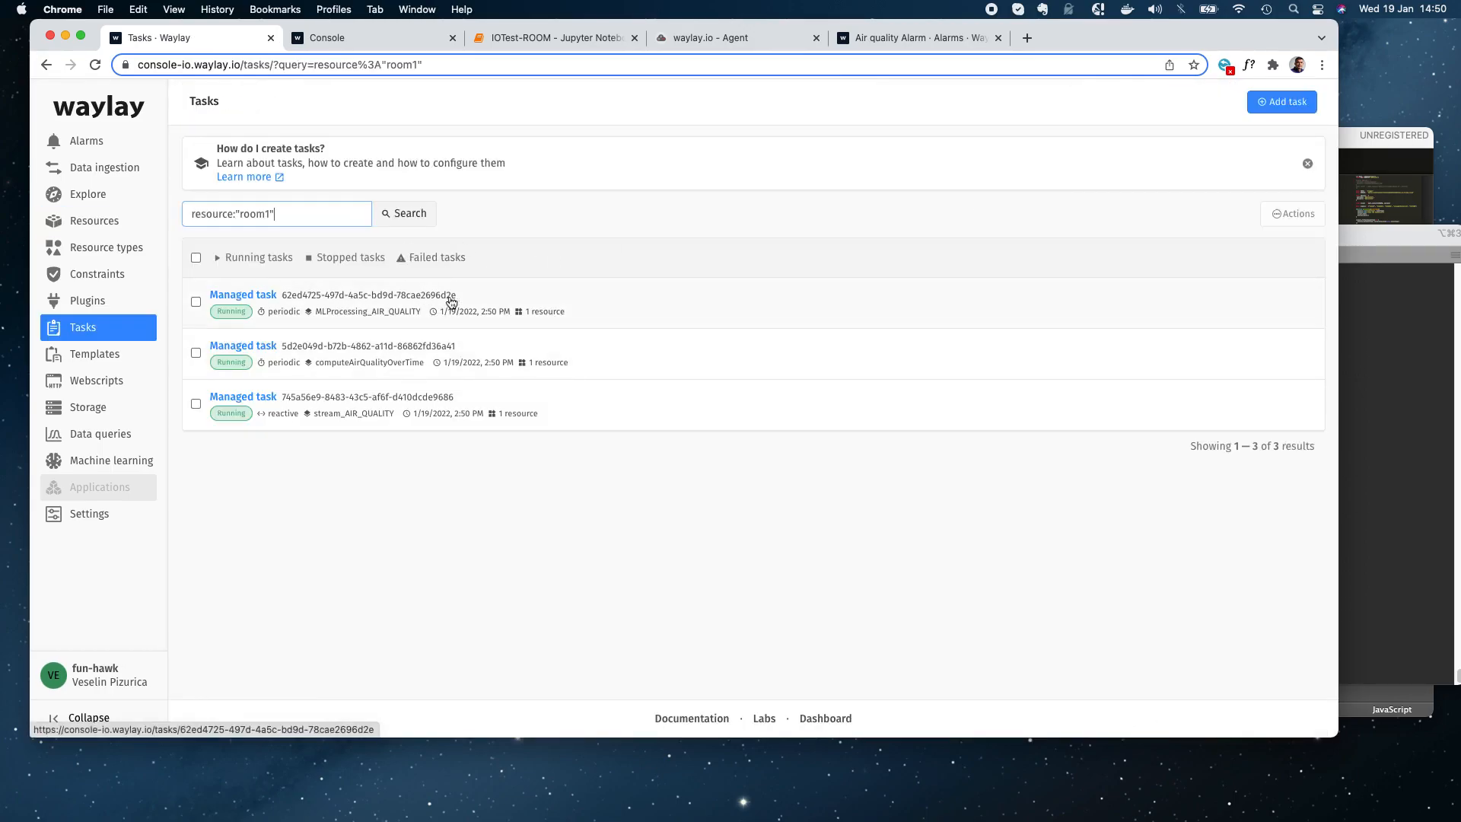
click(388, 398)
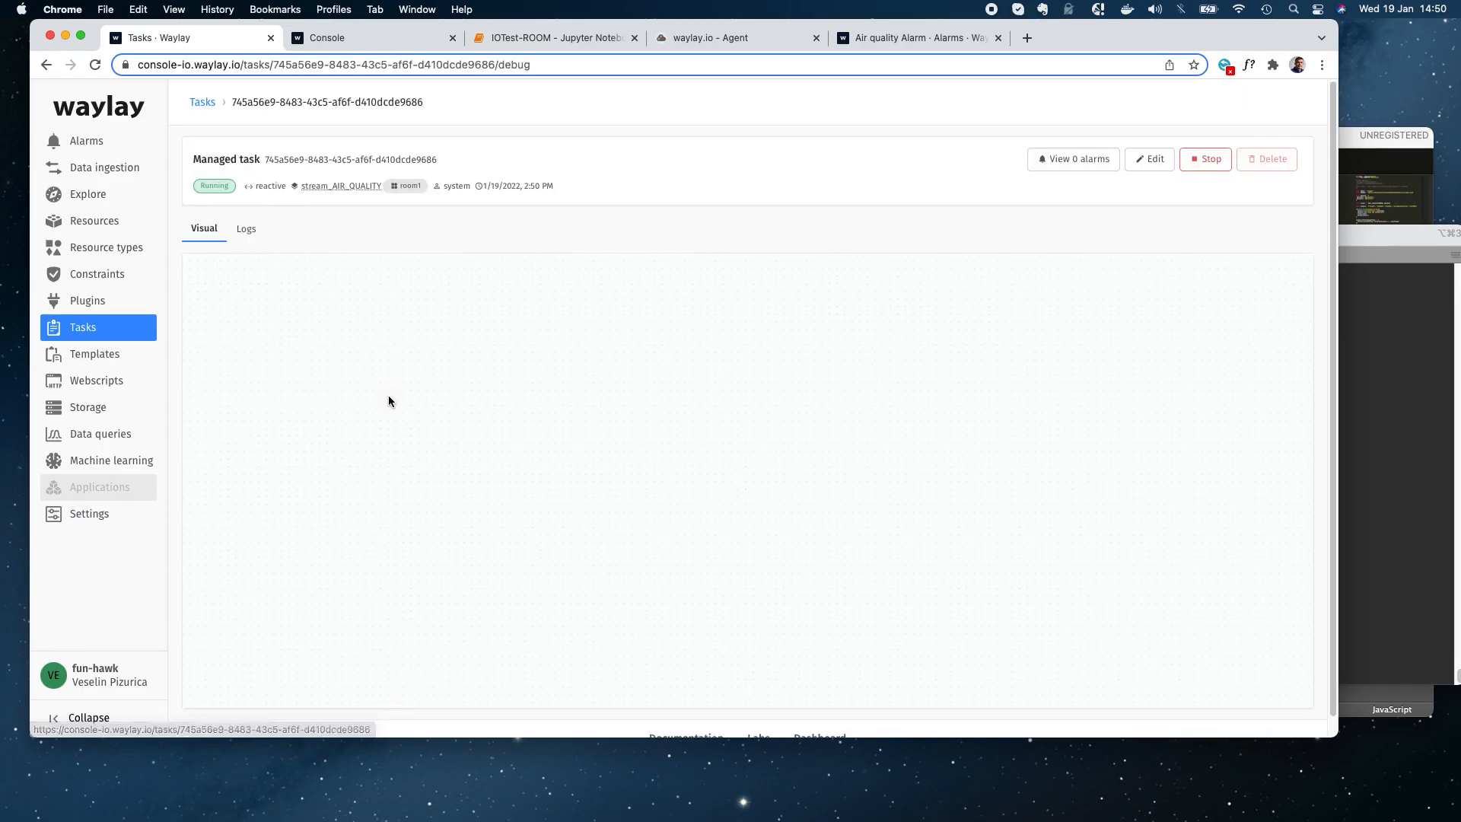
click(249, 229)
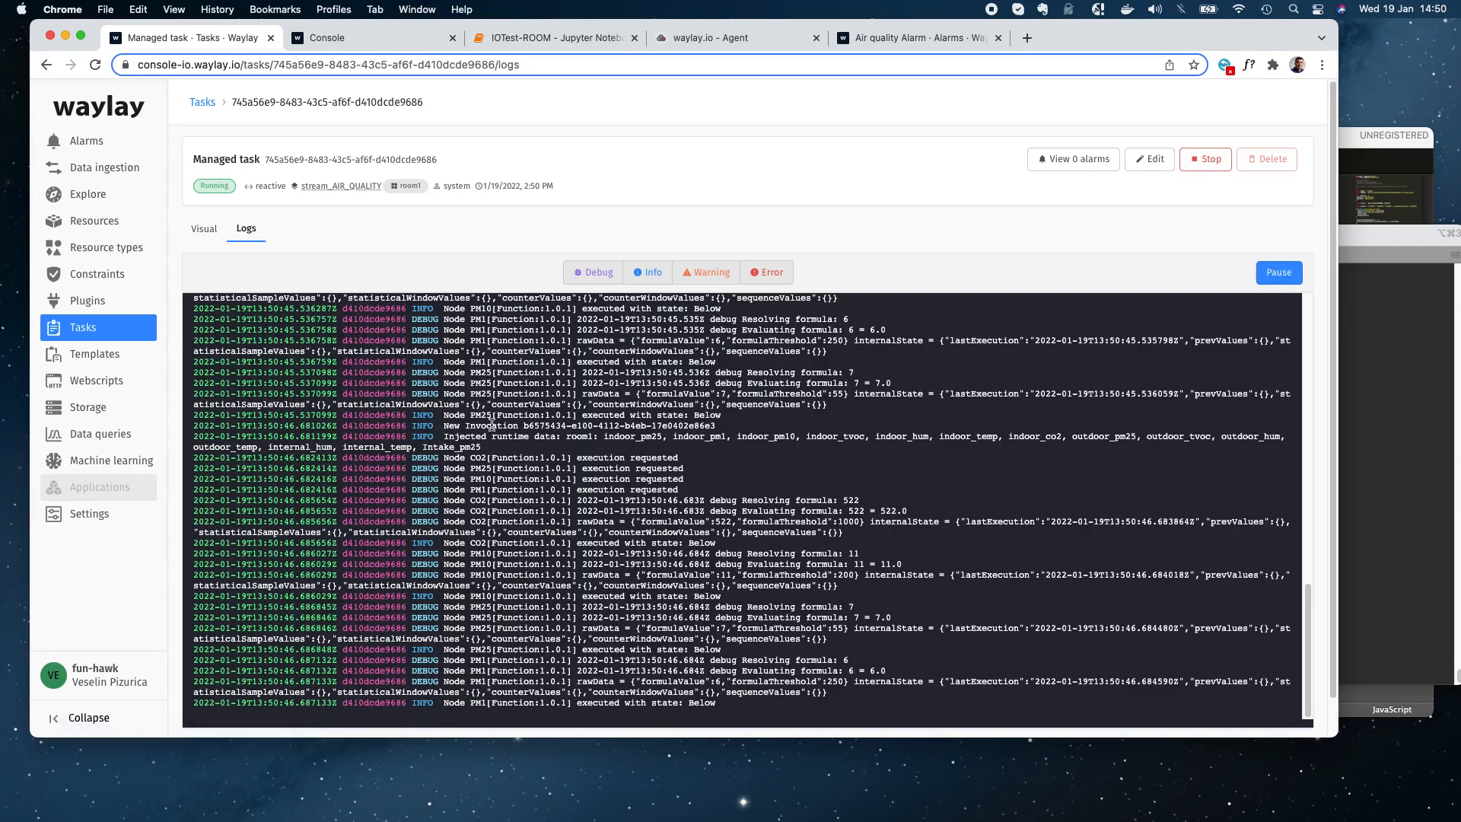